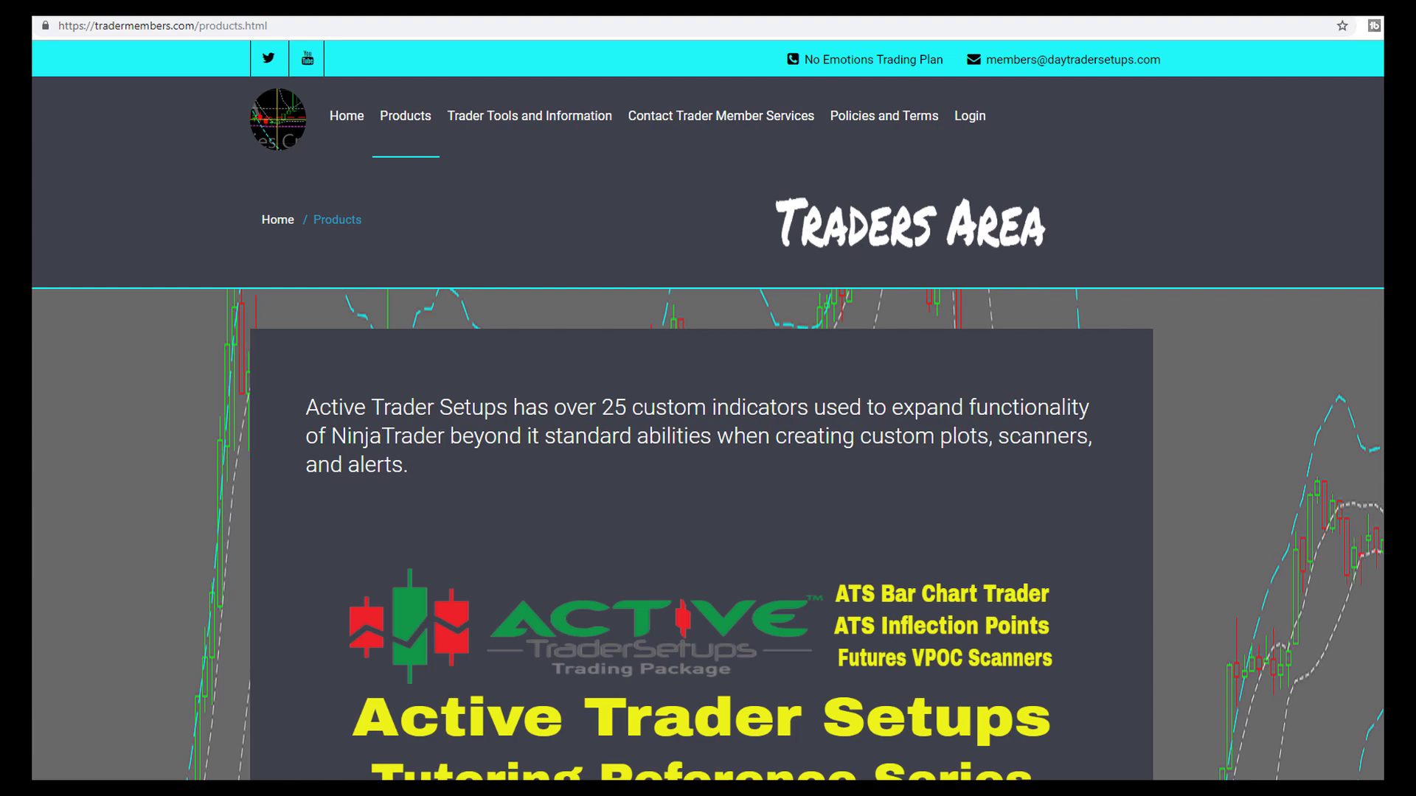
# - Look through the products page down to the 3 Data Algo Inflection chart template and its features
pyautogui.scroll(-10, 708, 410)
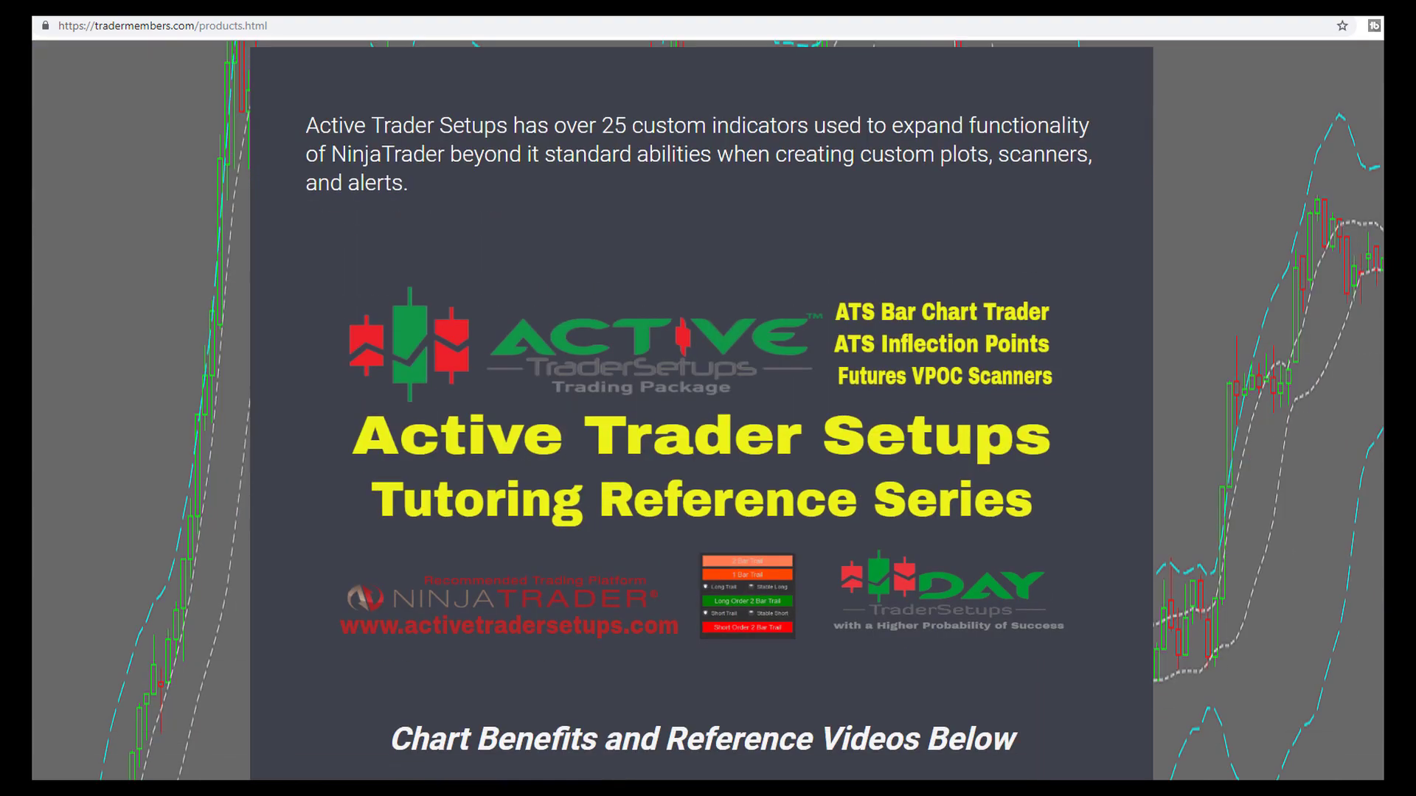
pyautogui.scroll(-15, 707, 410)
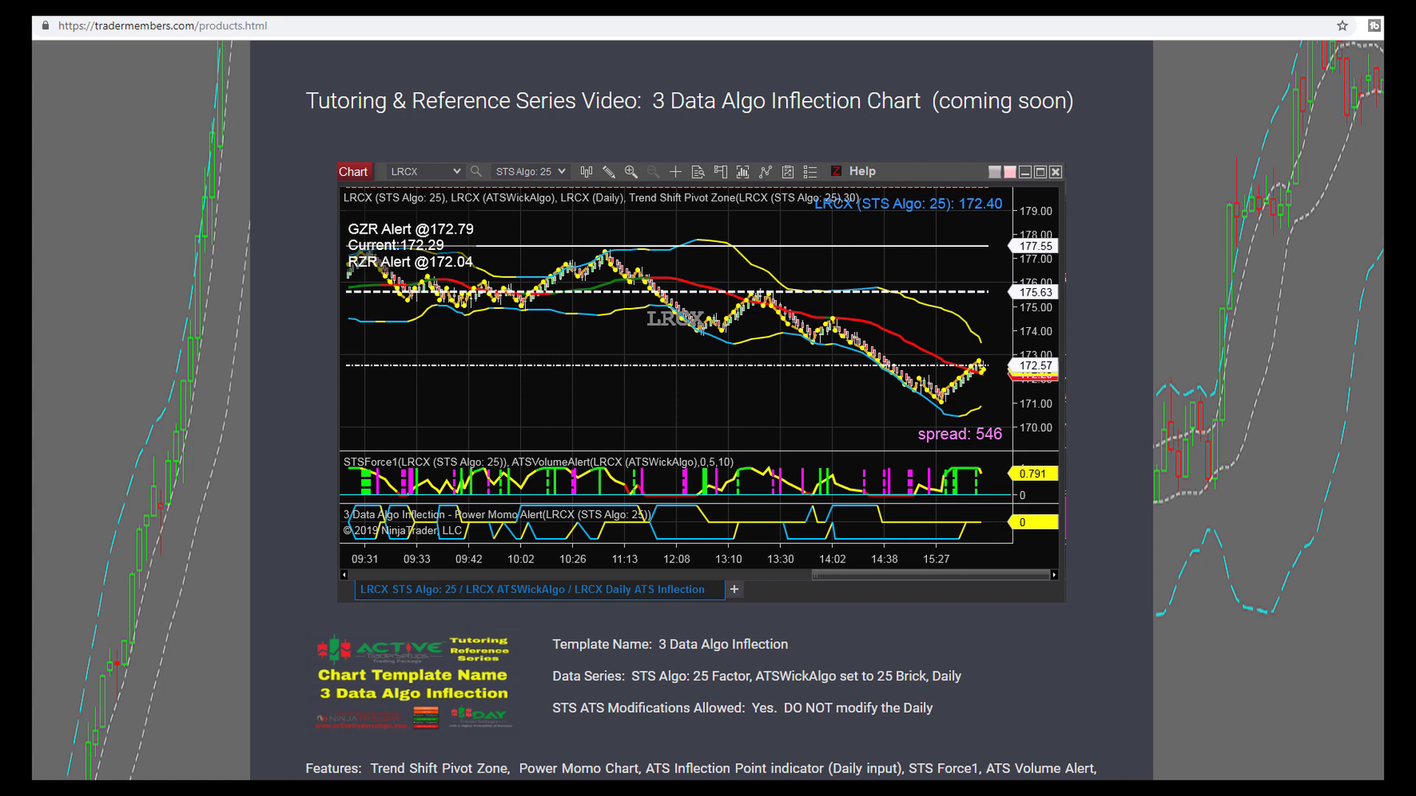
pyautogui.scroll(-1, 708, 410)
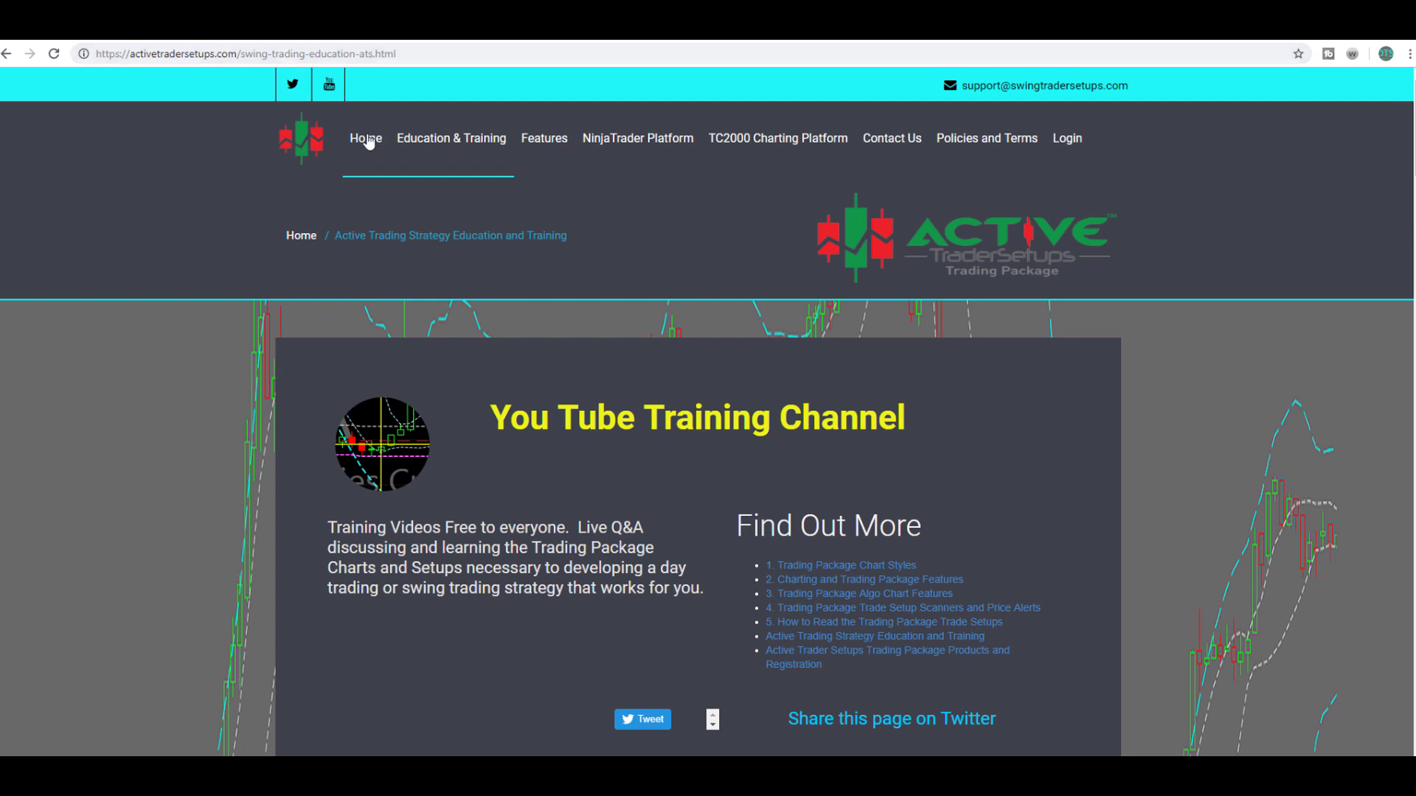
# - Switch to the Trader Members products page and read the 10 Bar Chart Trader template's description and features
pyautogui.moveTo(523, 142)
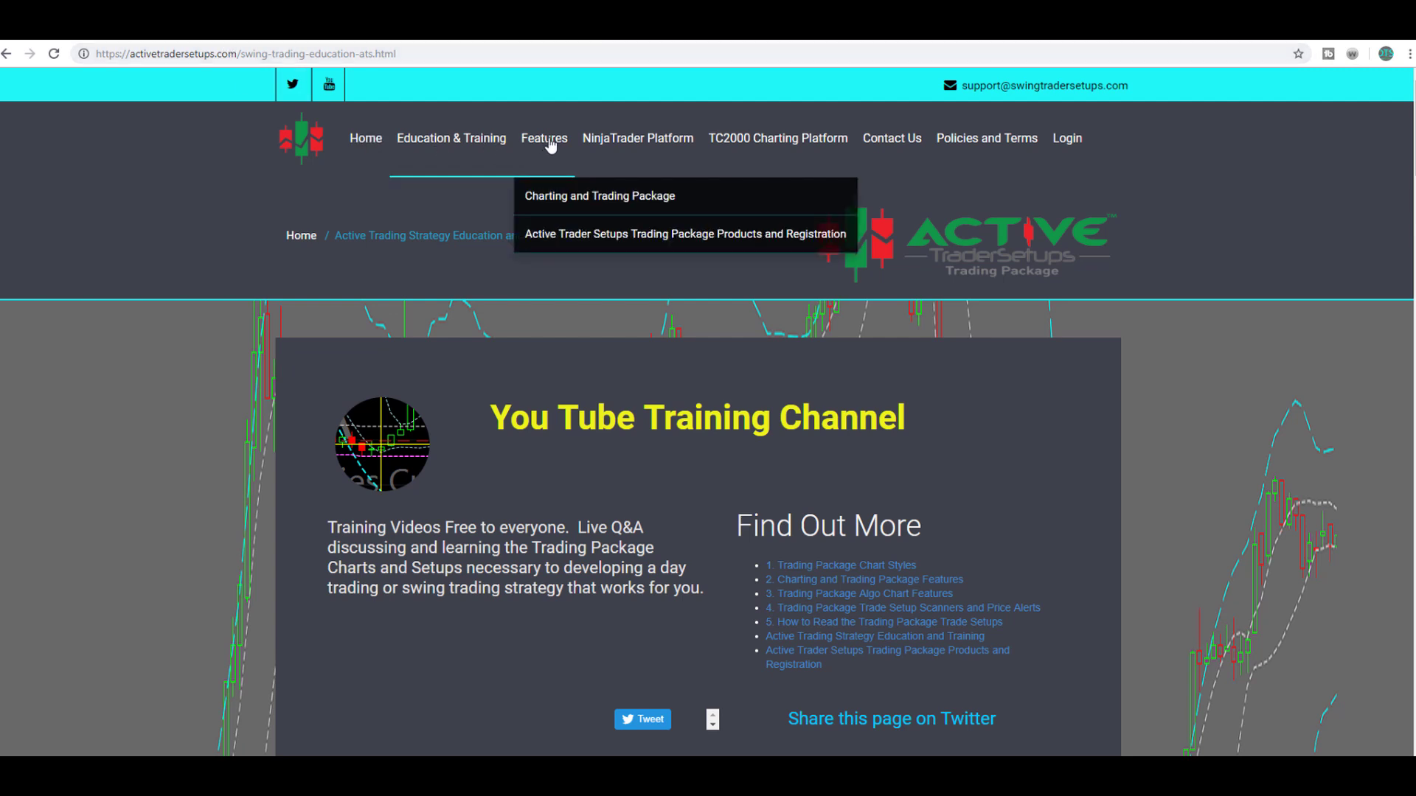
pyautogui.moveTo(677, 145)
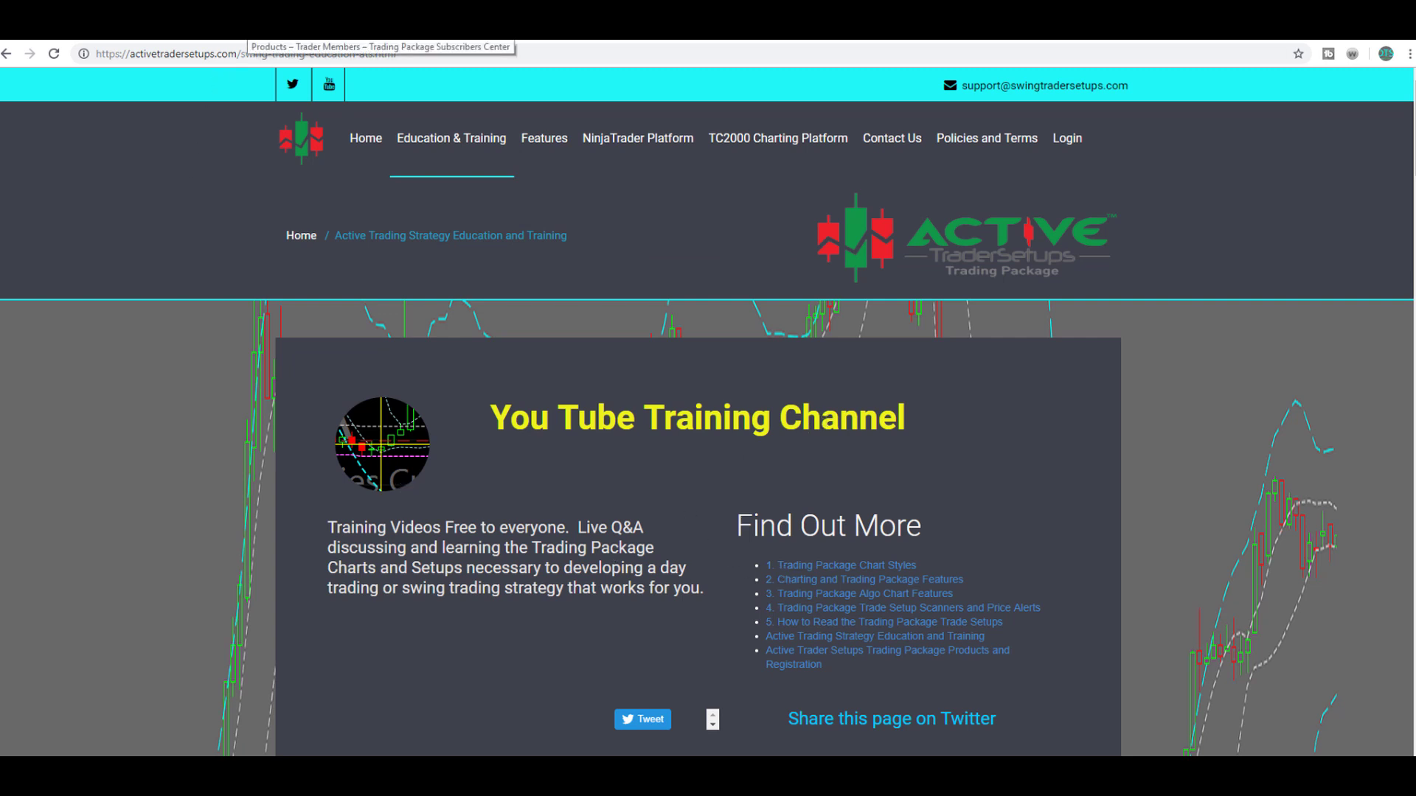
pyautogui.click(254, 28)
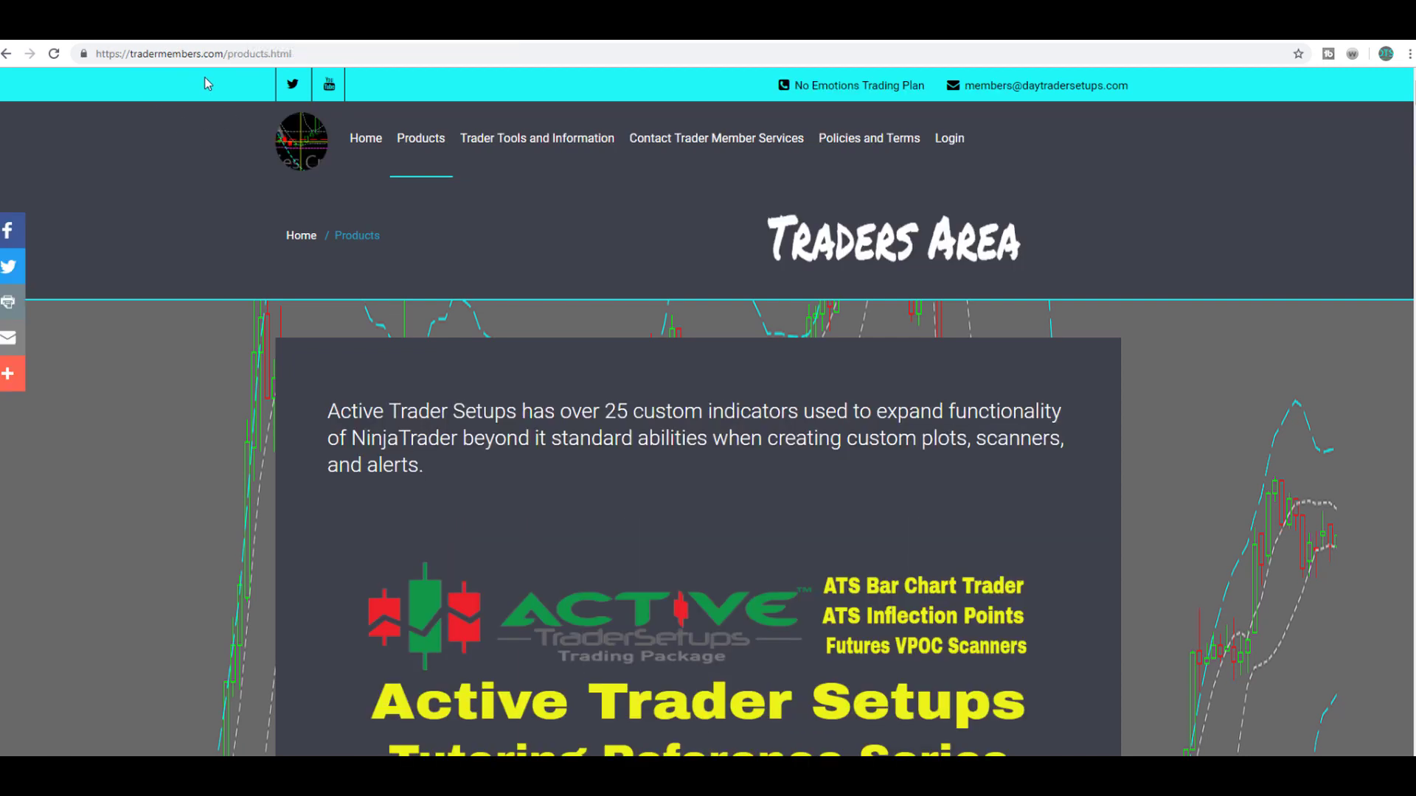
pyautogui.moveTo(407, 142)
pyautogui.scroll(-12, 1413, 125)
pyautogui.scroll(-9, 1413, 125)
pyautogui.moveTo(1412, 159); pyautogui.dragTo(1411, 85)
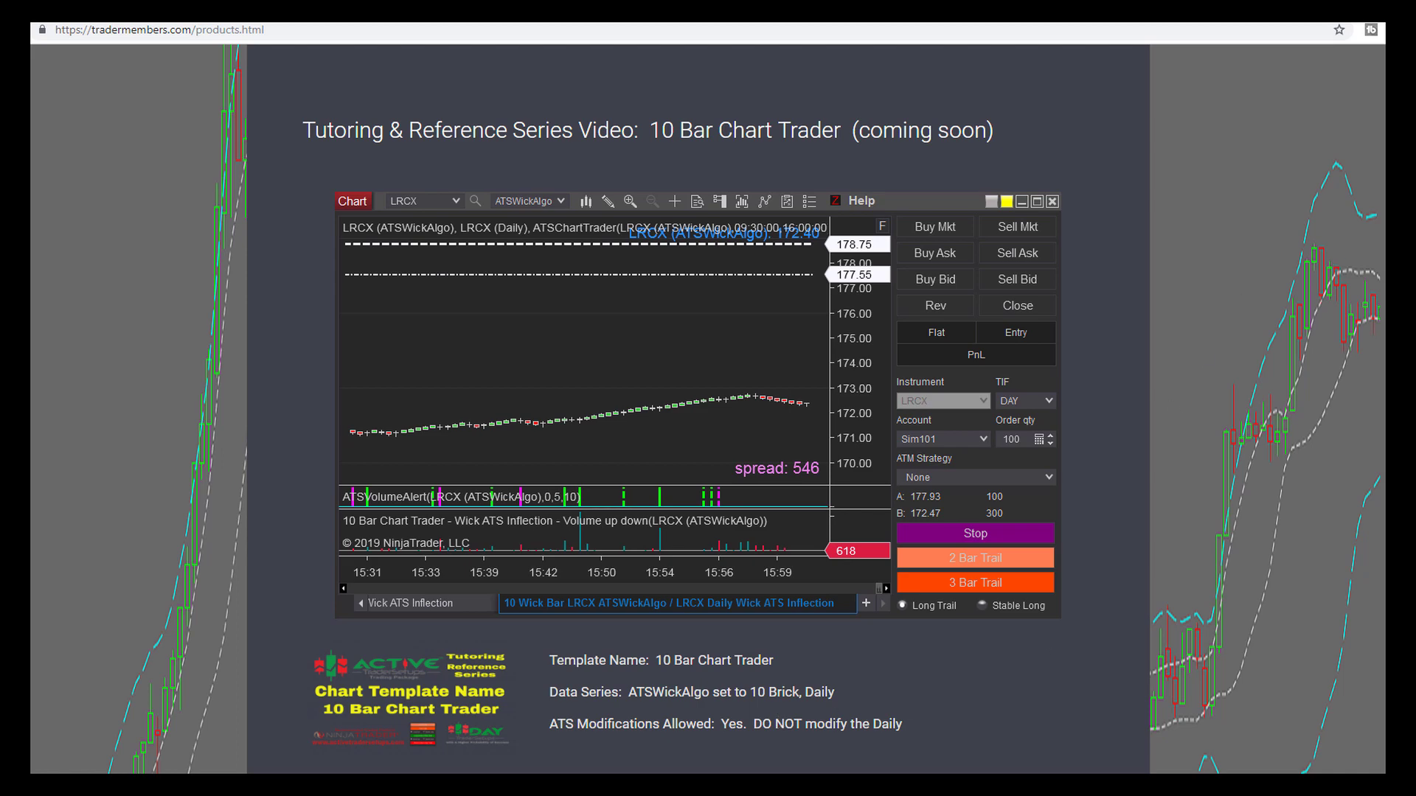
pyautogui.scroll(-1, 1136, 413)
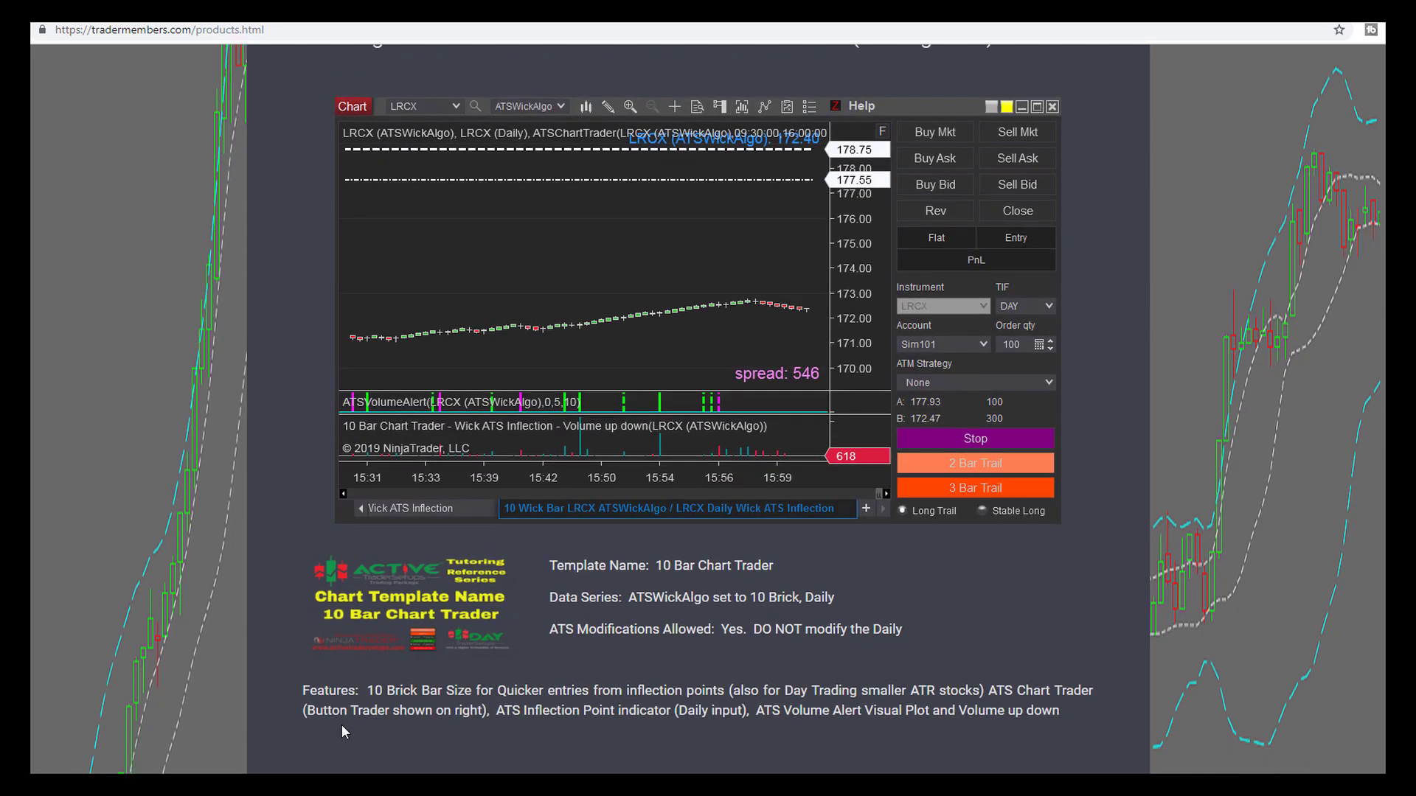
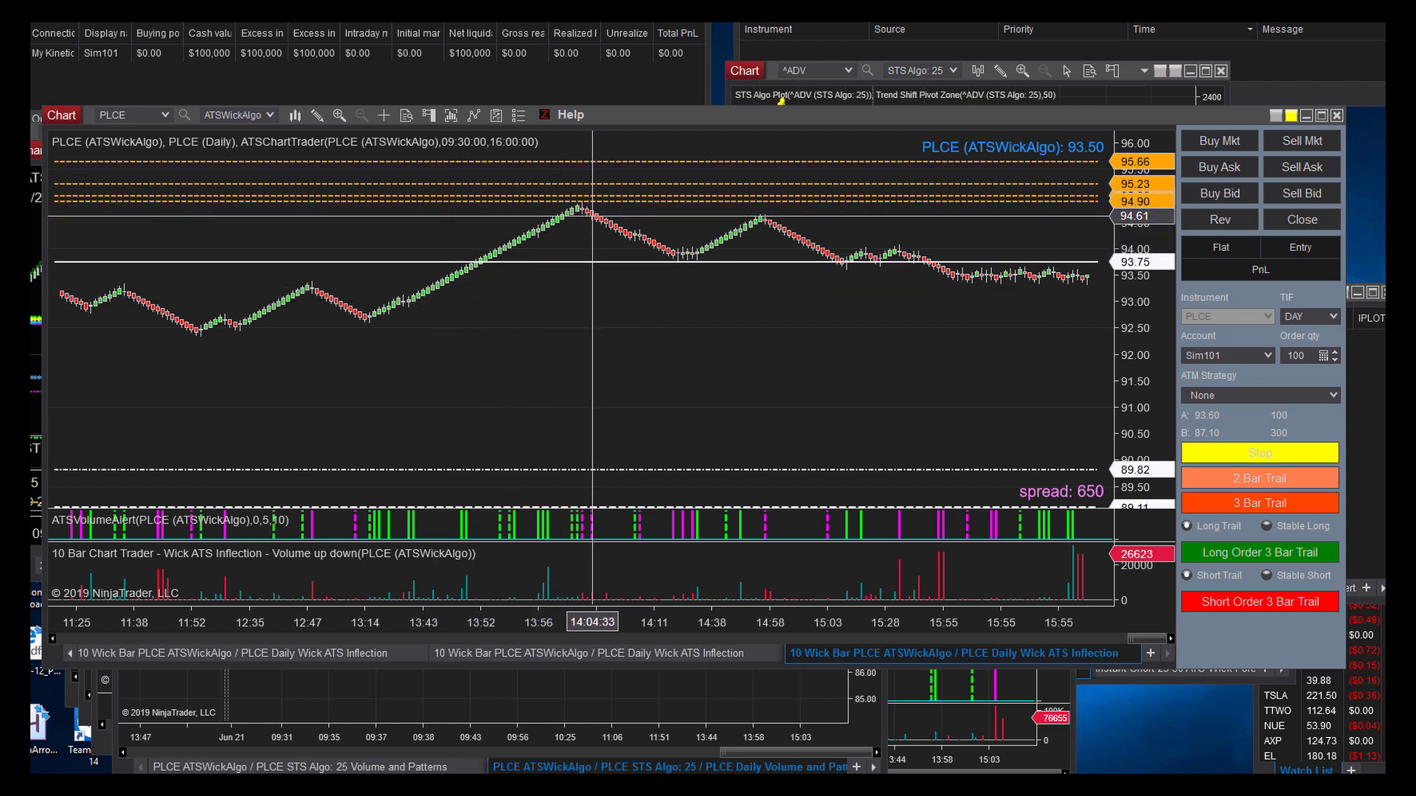
# - Show the Data Box for the PLCE chart and place it over the chart's earliest bars, clear of the order controls
pyautogui.rightClick(635, 335)
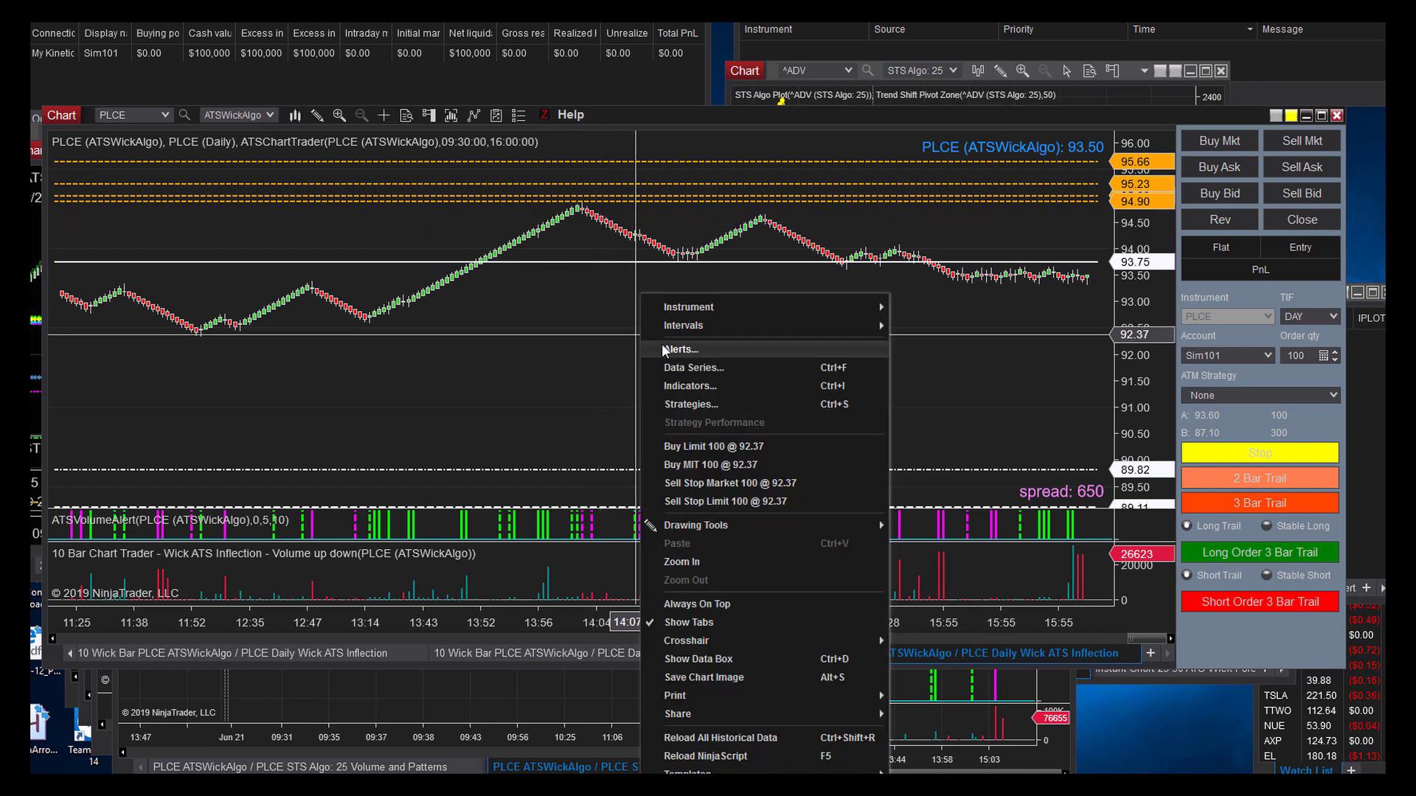
pyautogui.click(698, 665)
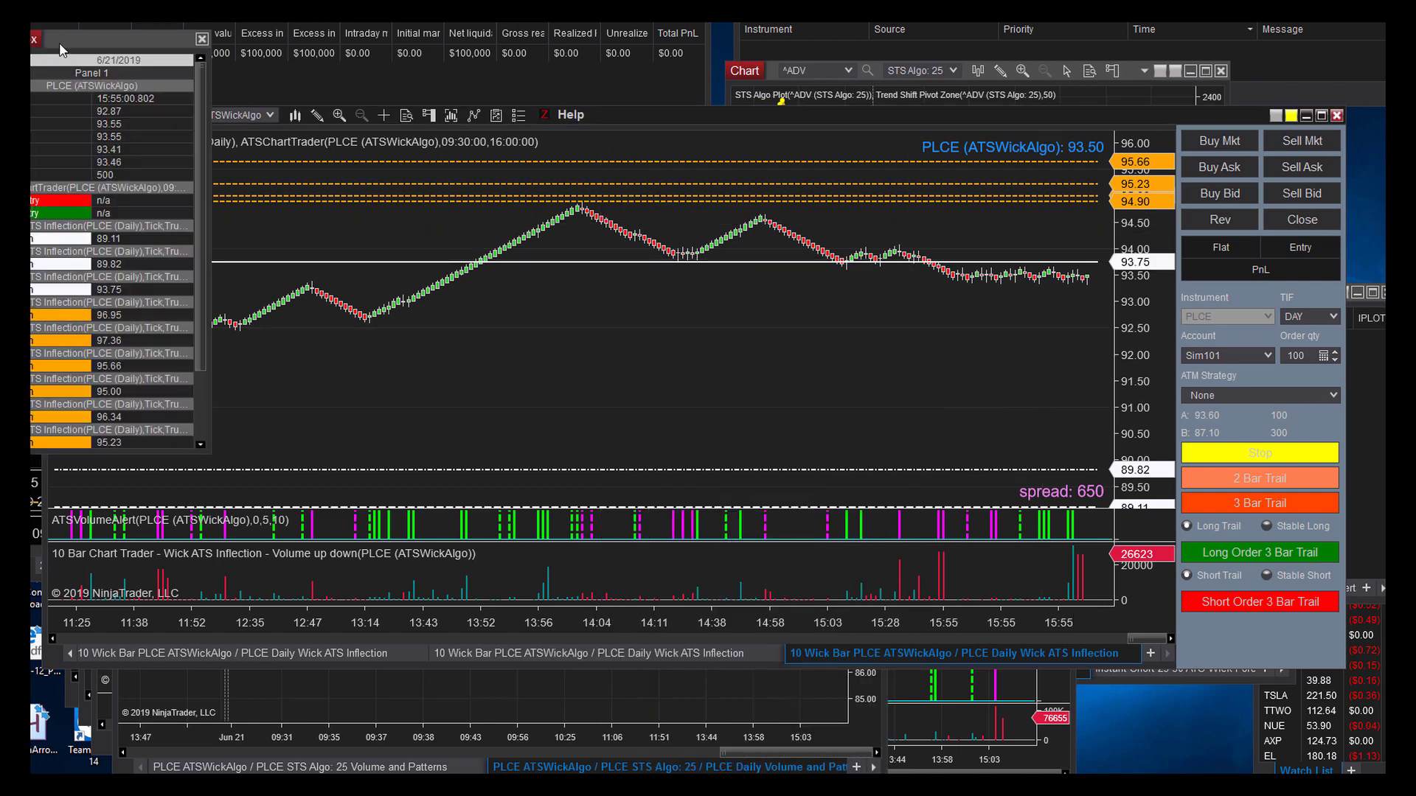
pyautogui.moveTo(61, 50); pyautogui.dragTo(1209, 89)
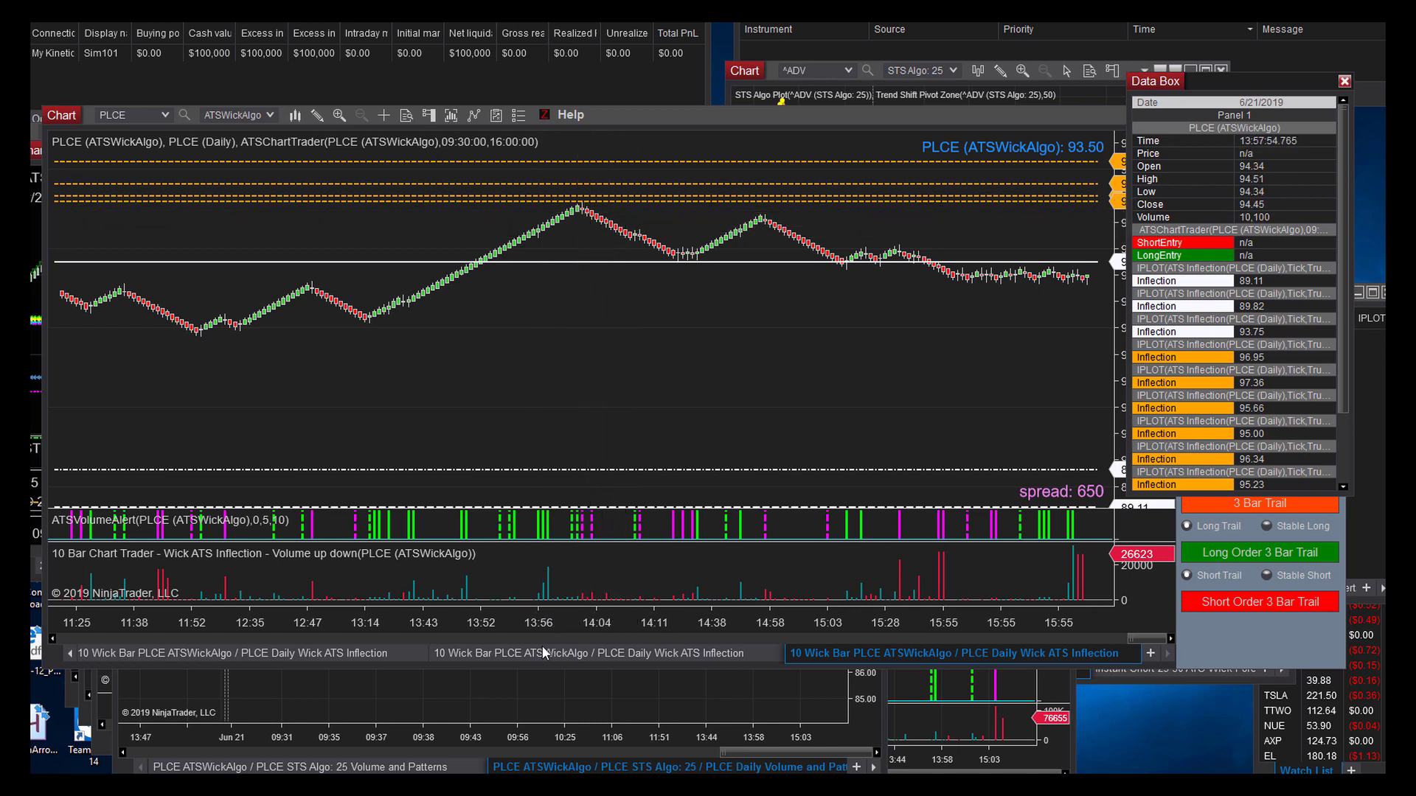
pyautogui.moveTo(550, 623); pyautogui.dragTo(578, 628)
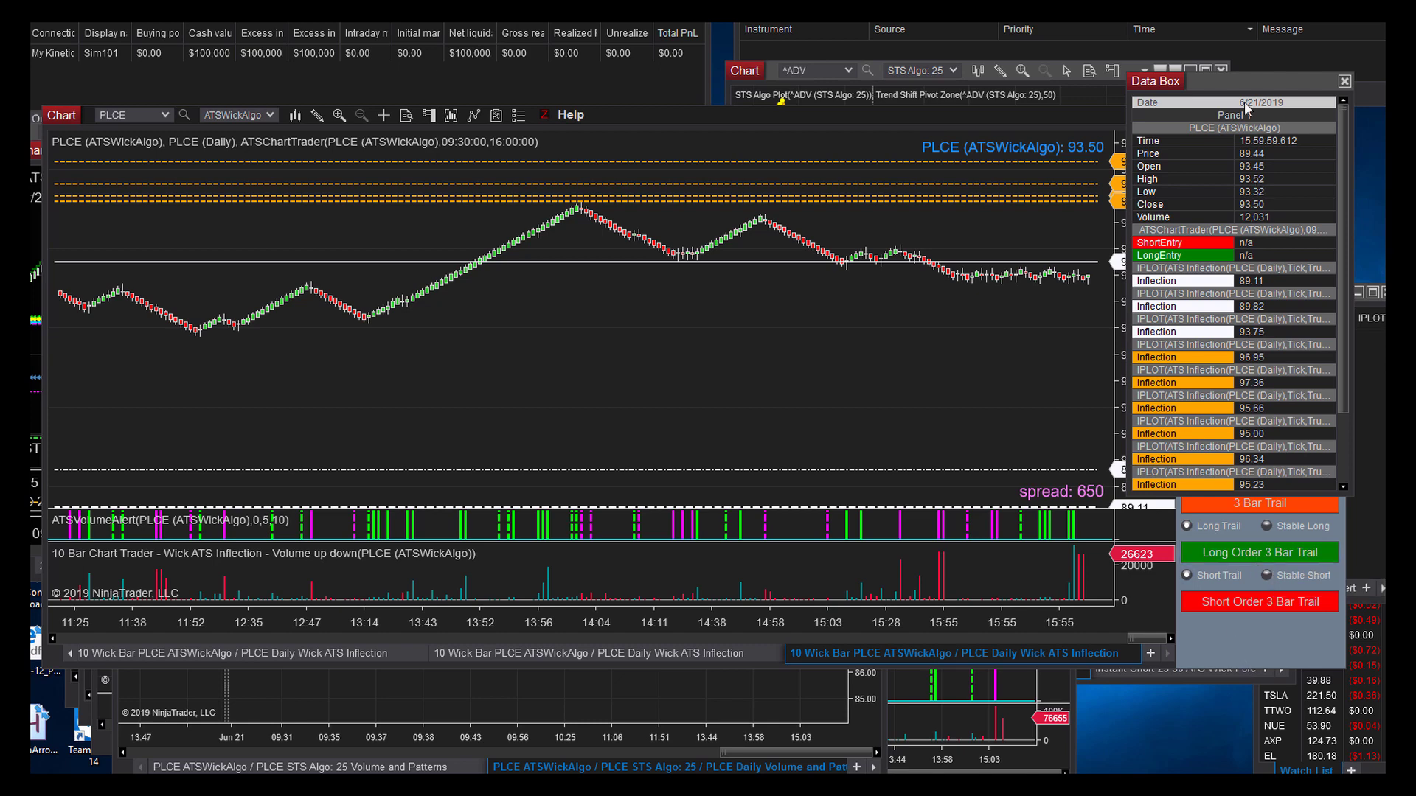
pyautogui.moveTo(1225, 81); pyautogui.dragTo(105, 218)
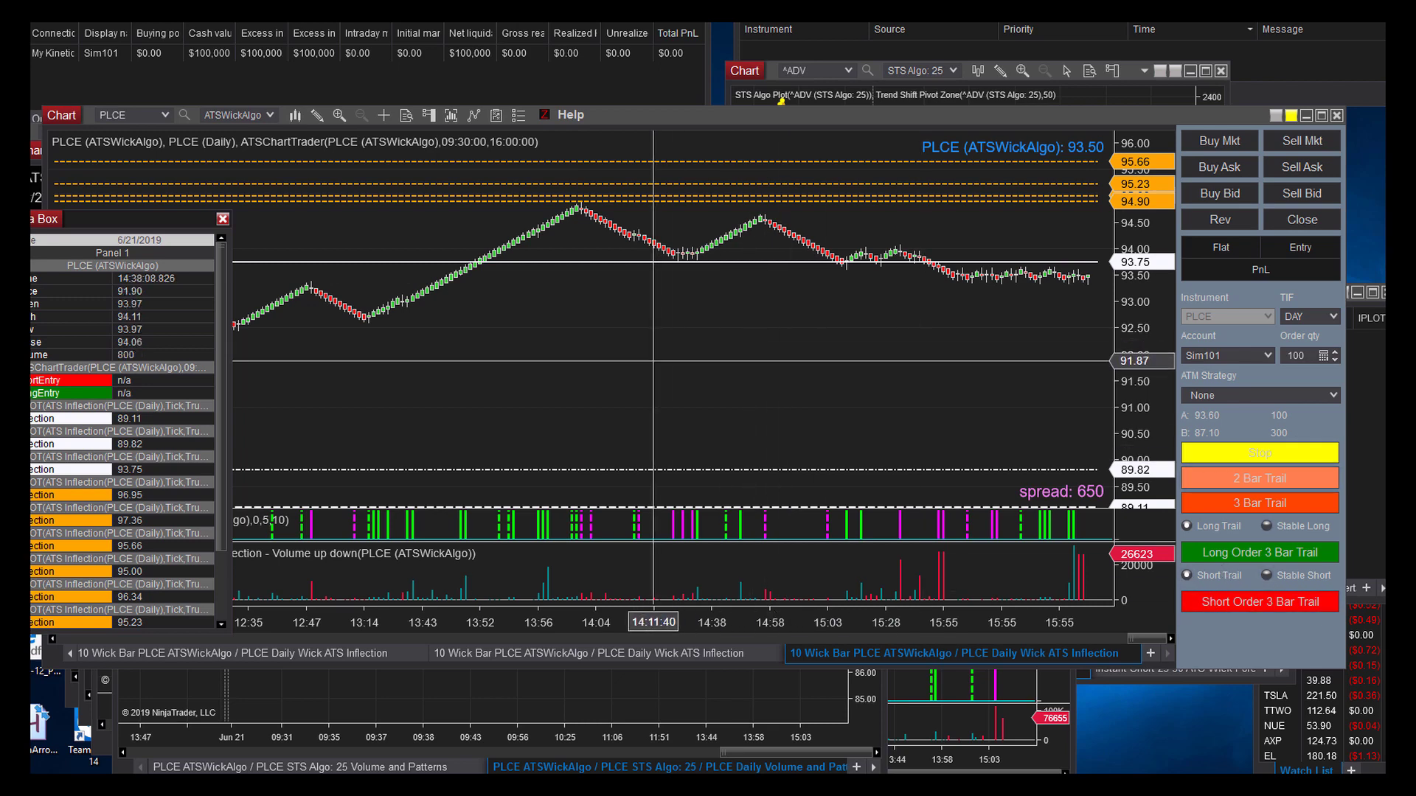
# - Open the PLCE chart's indicator settings and examine the start and stop times of ATSChartTrader
pyautogui.rightClick(646, 352)
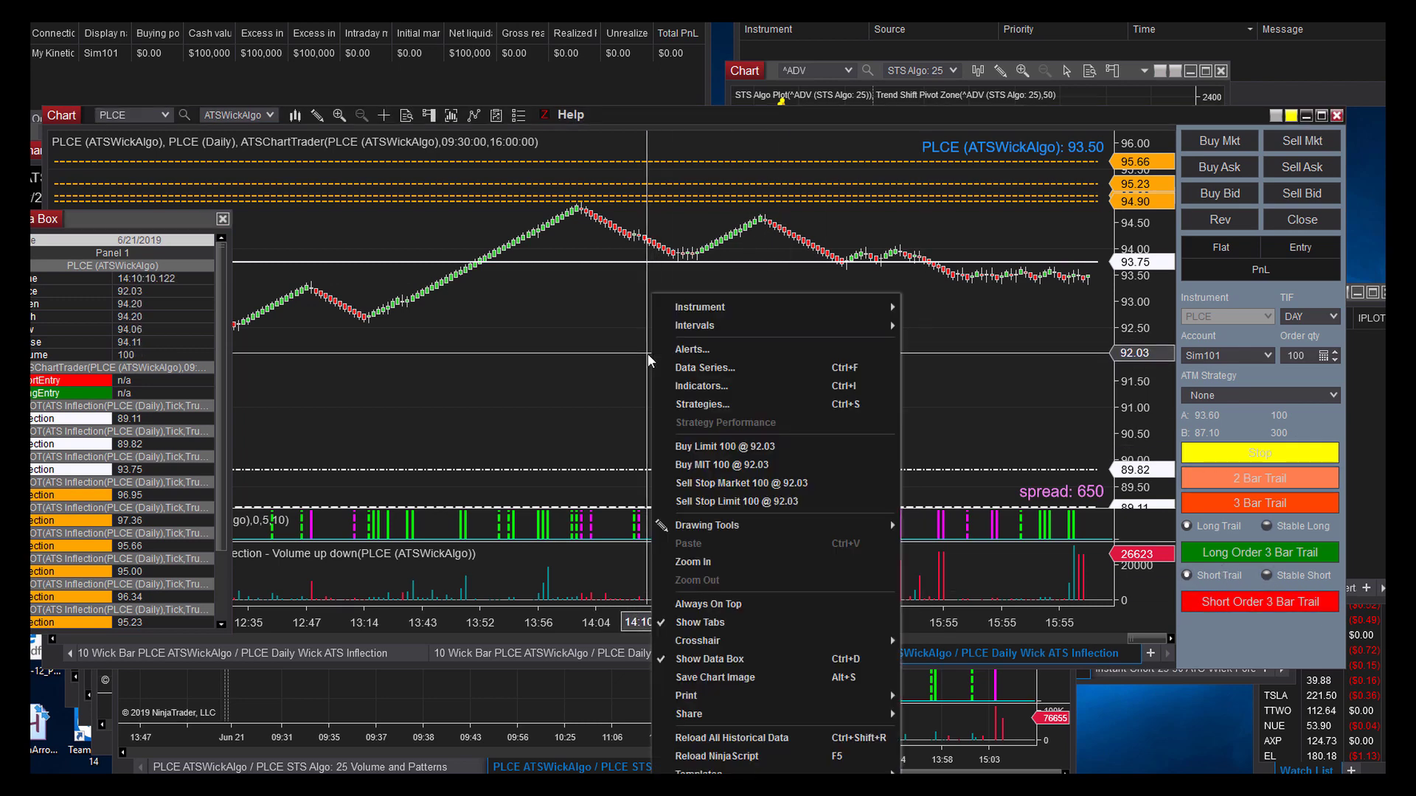
pyautogui.click(693, 388)
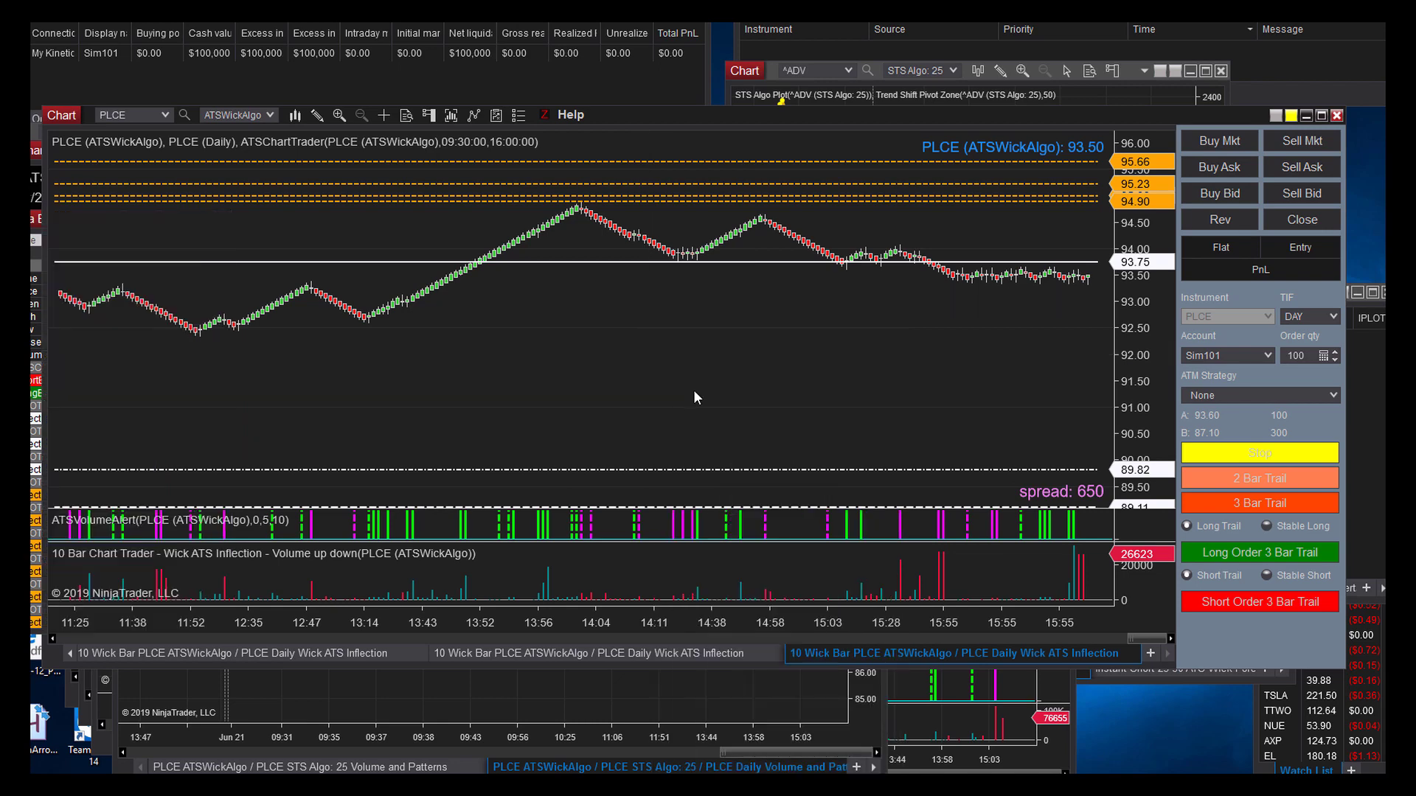
pyautogui.moveTo(709, 130); pyautogui.dragTo(680, 92)
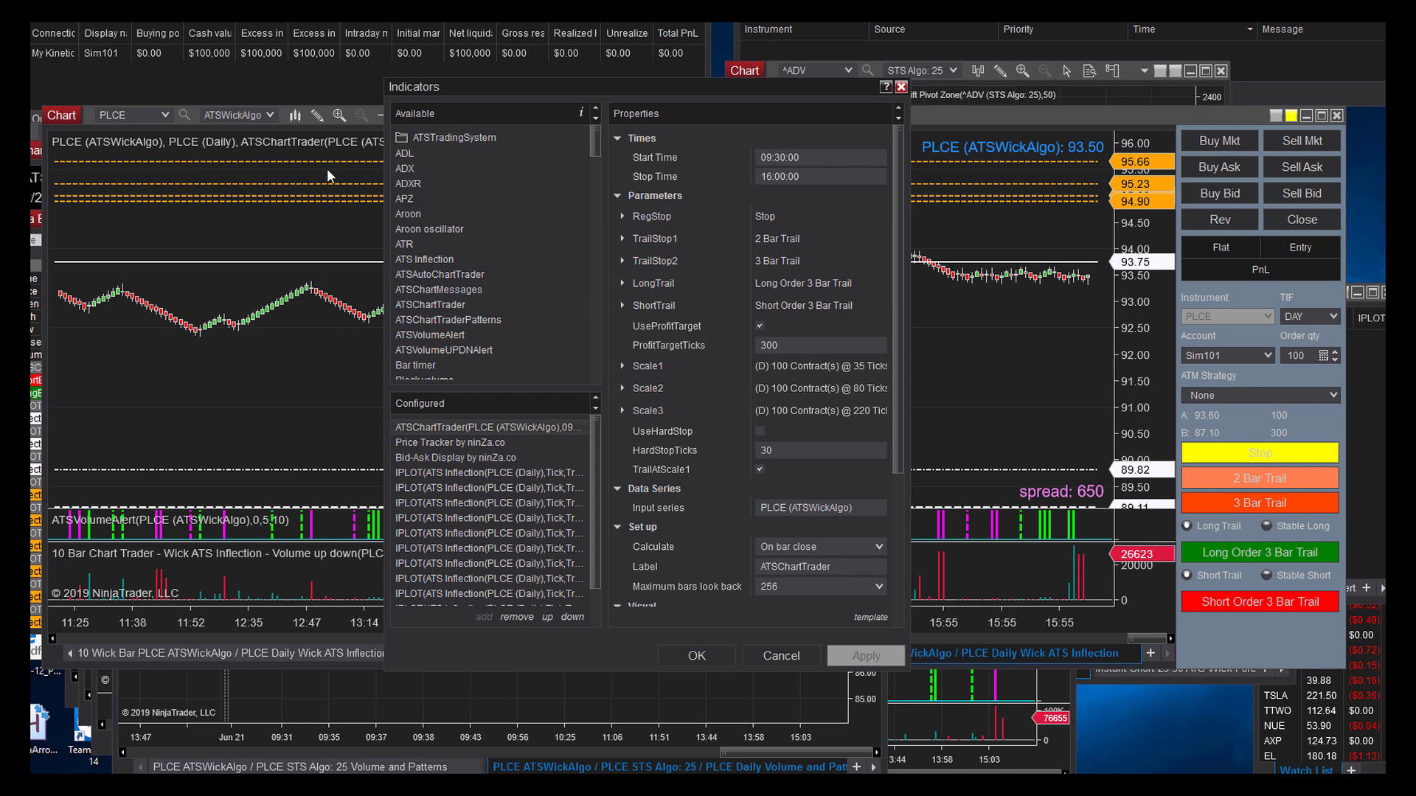
pyautogui.click(778, 159)
pyautogui.click(766, 177)
pyautogui.click(670, 177)
# - Look through the saved ATSChartTrader templates, selecting 10ChartTraderStocks without loading it
pyautogui.click(868, 623)
pyautogui.click(847, 619)
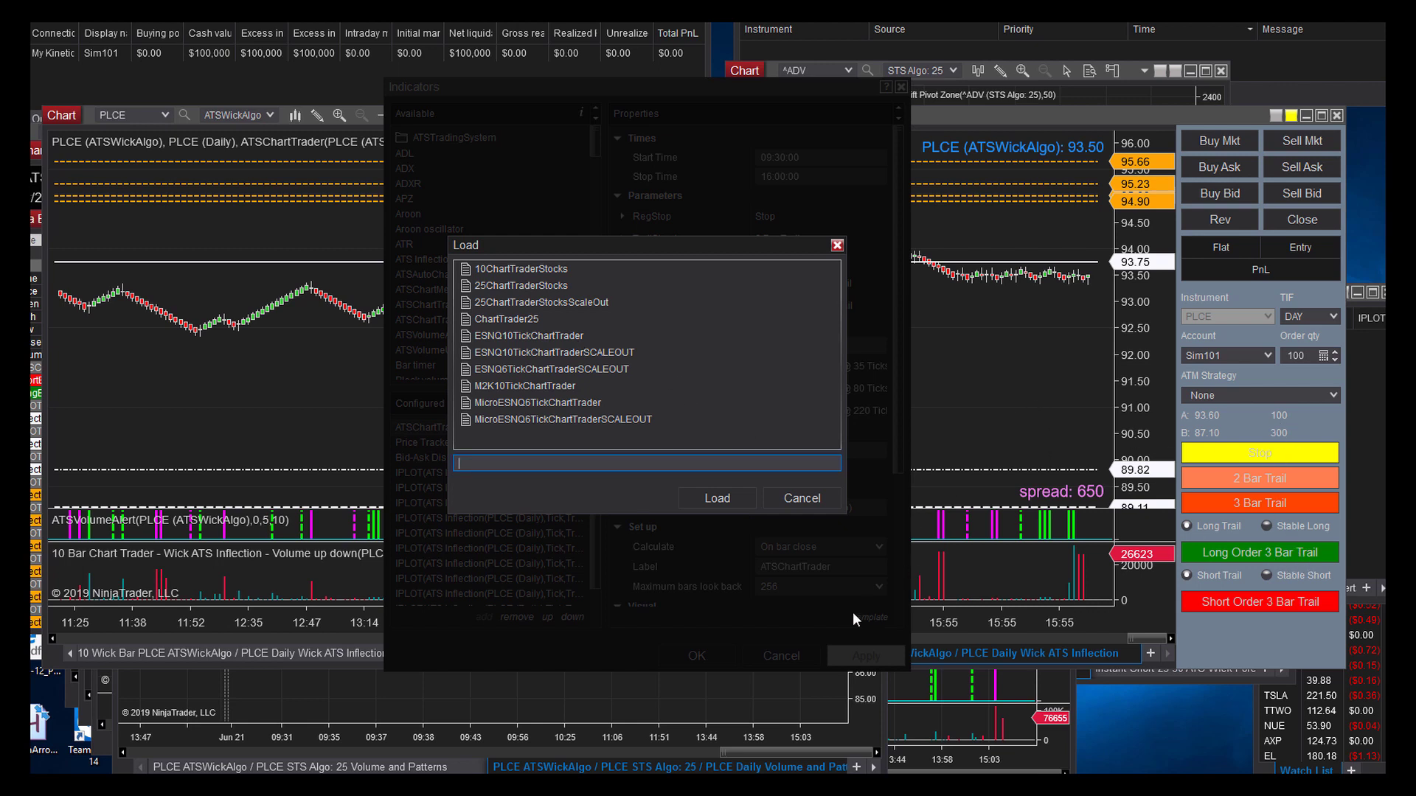
pyautogui.click(544, 270)
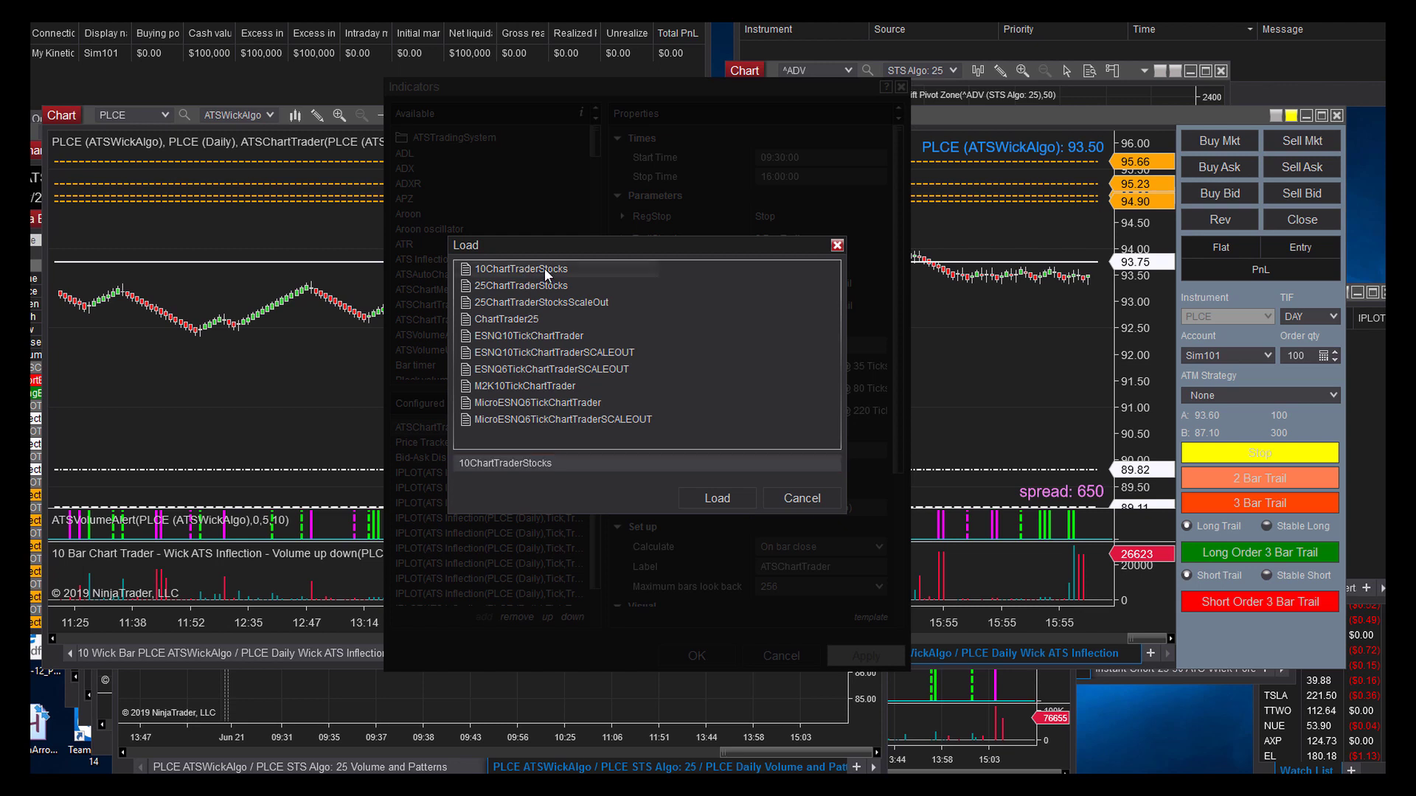
pyautogui.click(802, 498)
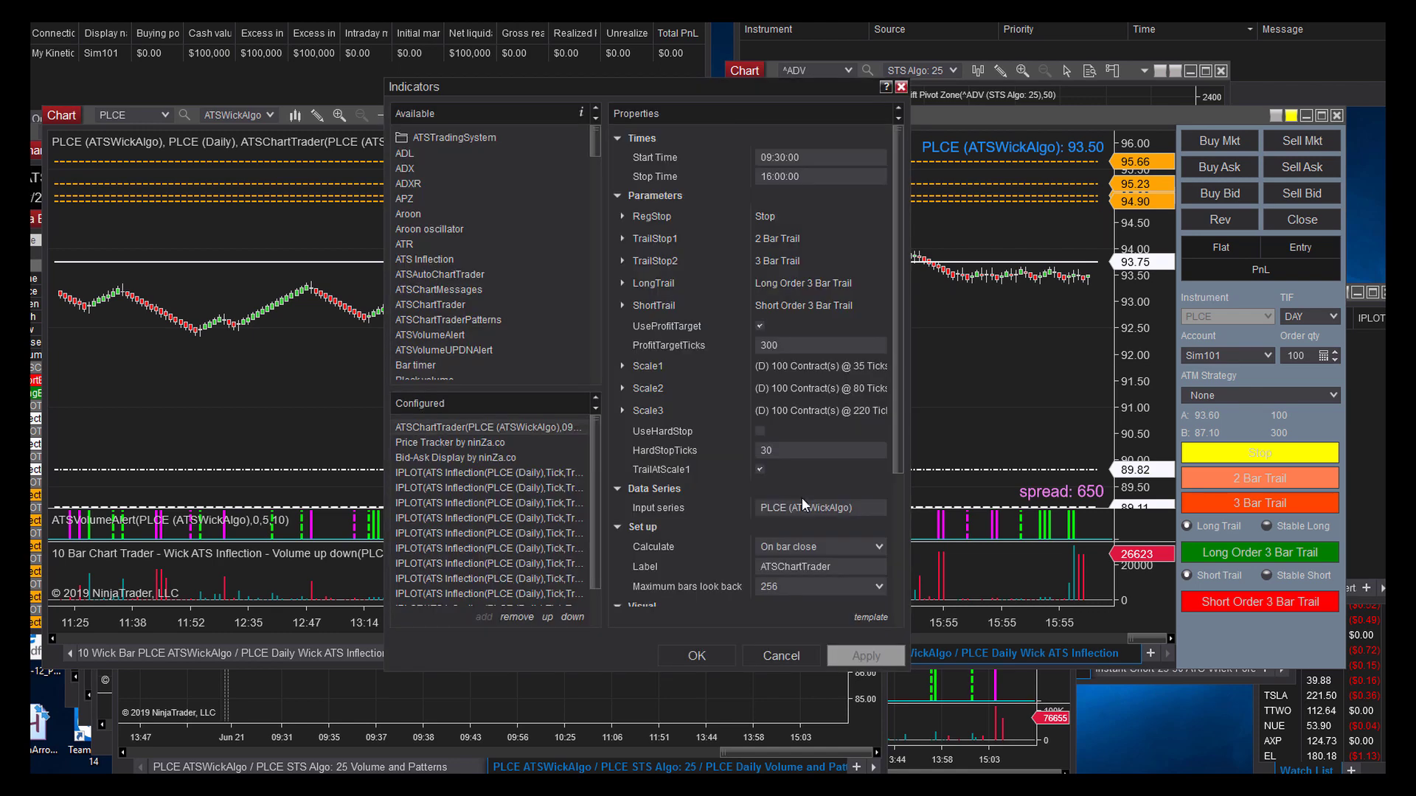
# - Expand the Scale1 and LongTrail parameters of ATSChartTrader to review the profit target ticks and bars to trail
pyautogui.click(621, 366)
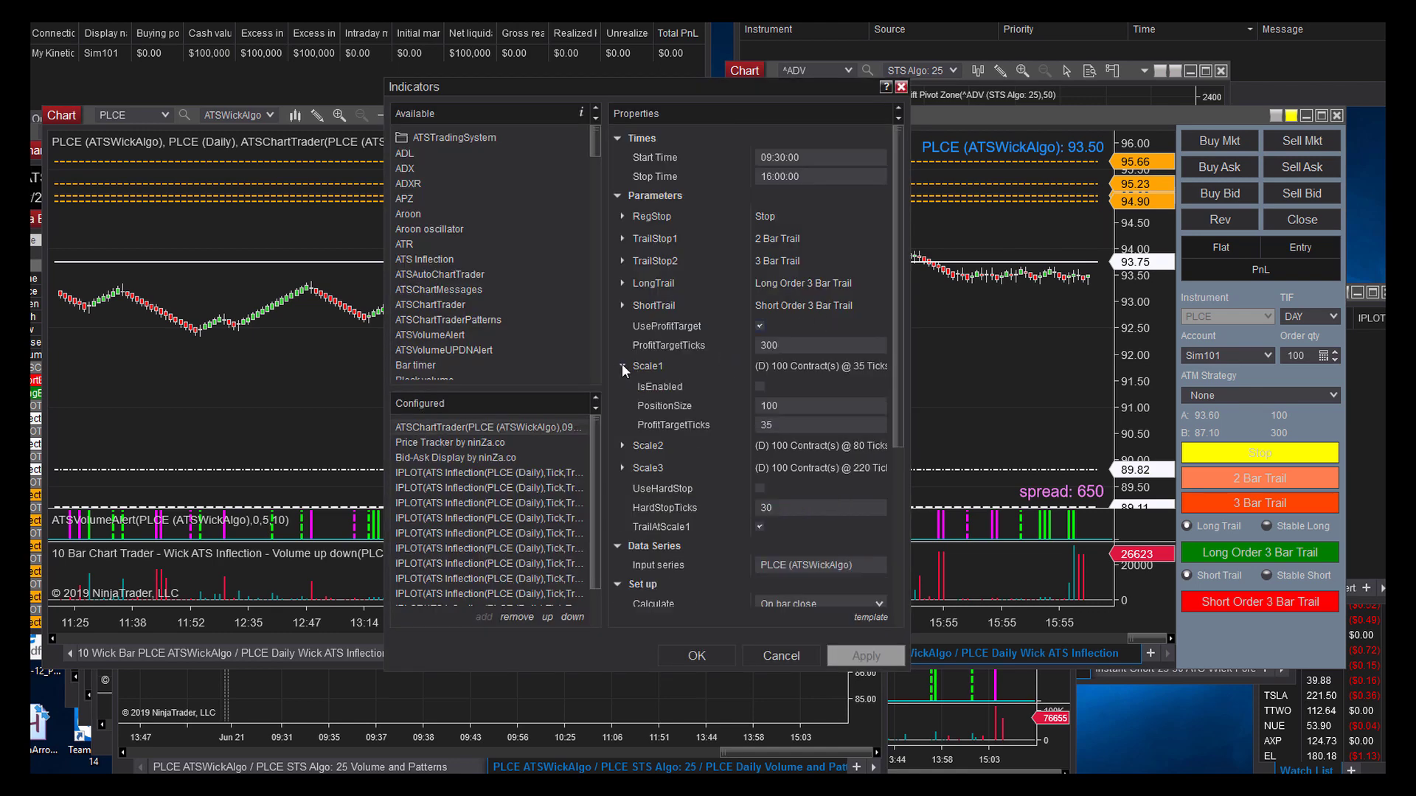
pyautogui.click(769, 424)
pyautogui.click(621, 284)
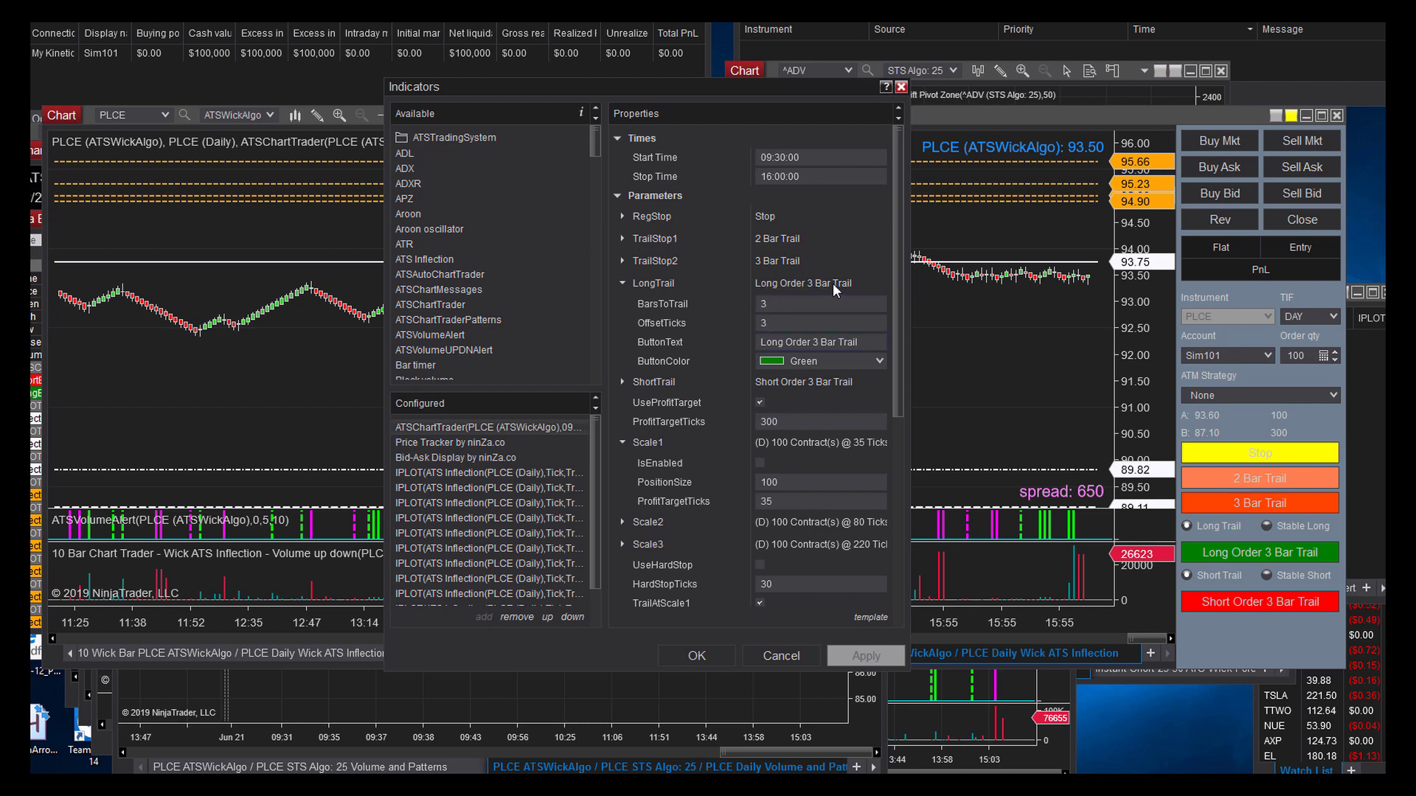
pyautogui.click(805, 302)
# - Try appending "xxx" to the LongTrail button text, remove it again and discard the indicator changes
pyautogui.click(775, 343)
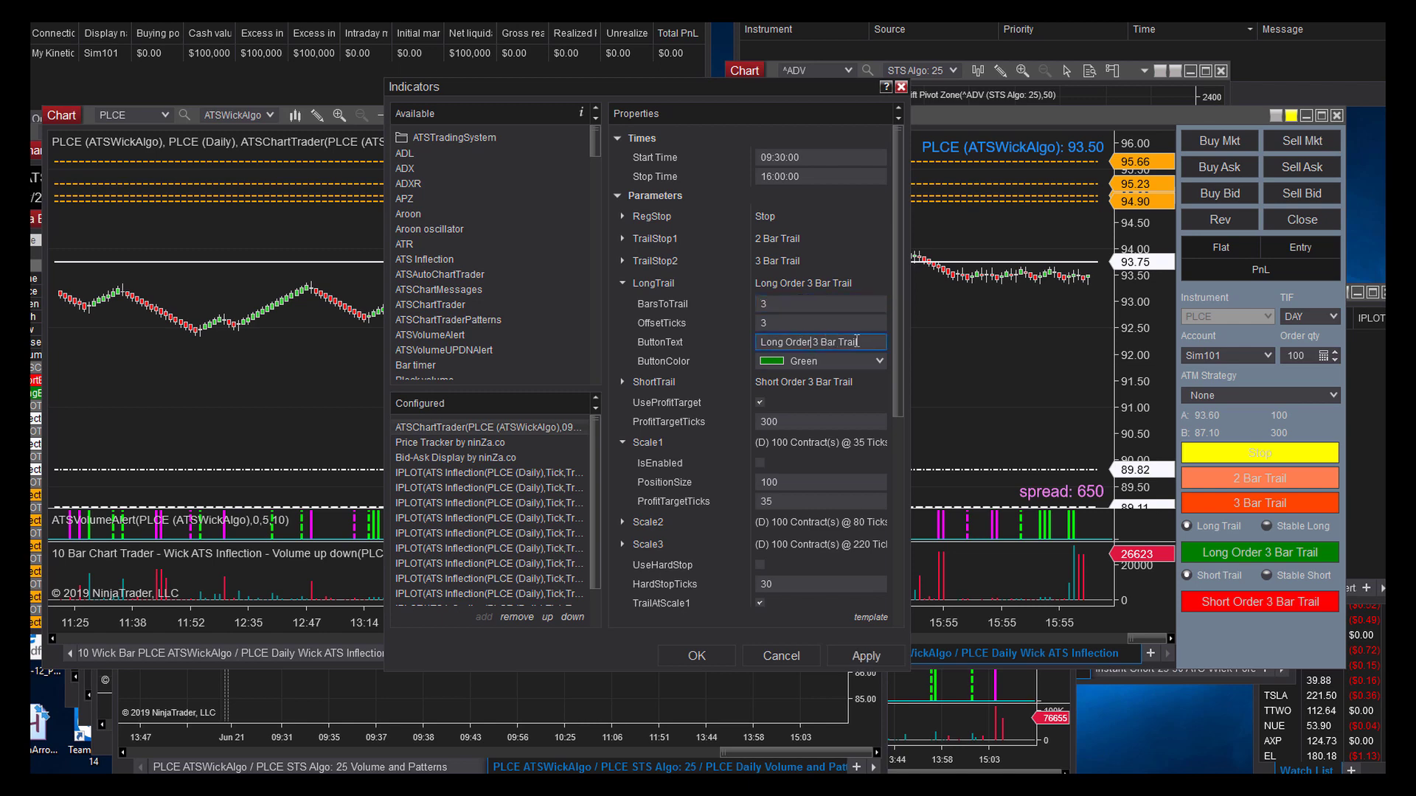
pyautogui.click(824, 342)
pyautogui.click(874, 342)
pyautogui.write('xxx')
pyautogui.click(836, 324)
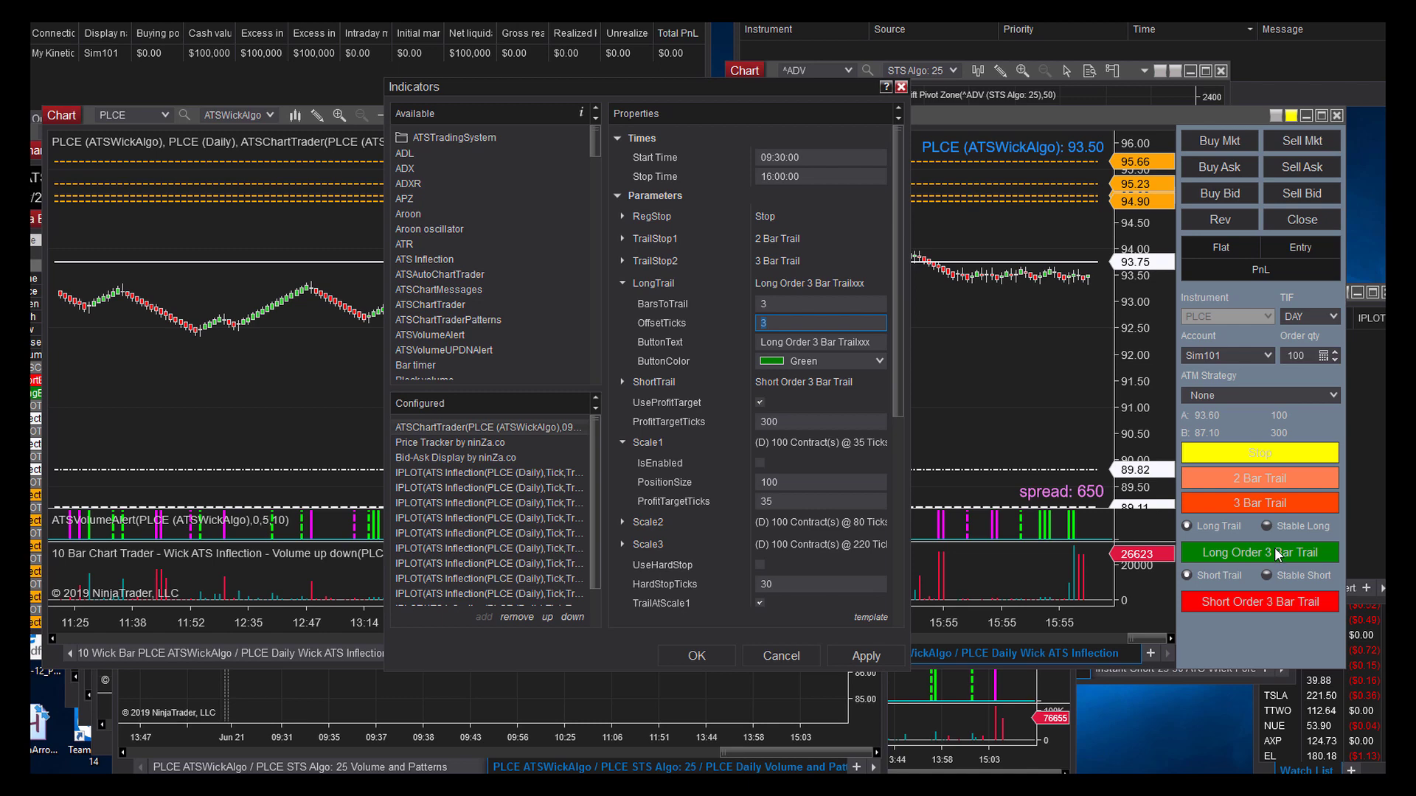
pyautogui.click(875, 342)
pyautogui.press('BackSpace')
pyautogui.press('BackSpace')
pyautogui.press('BackSpace')
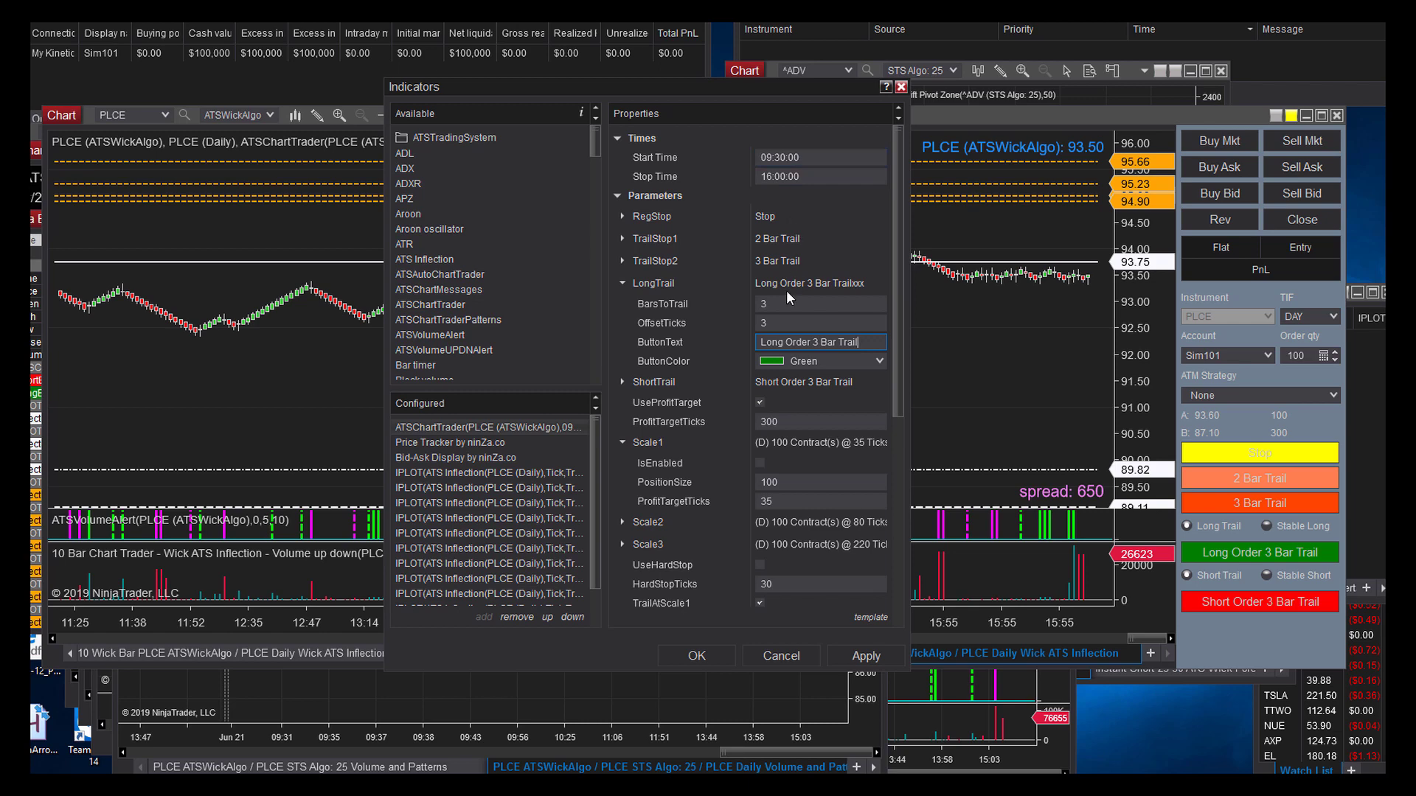
pyautogui.click(778, 656)
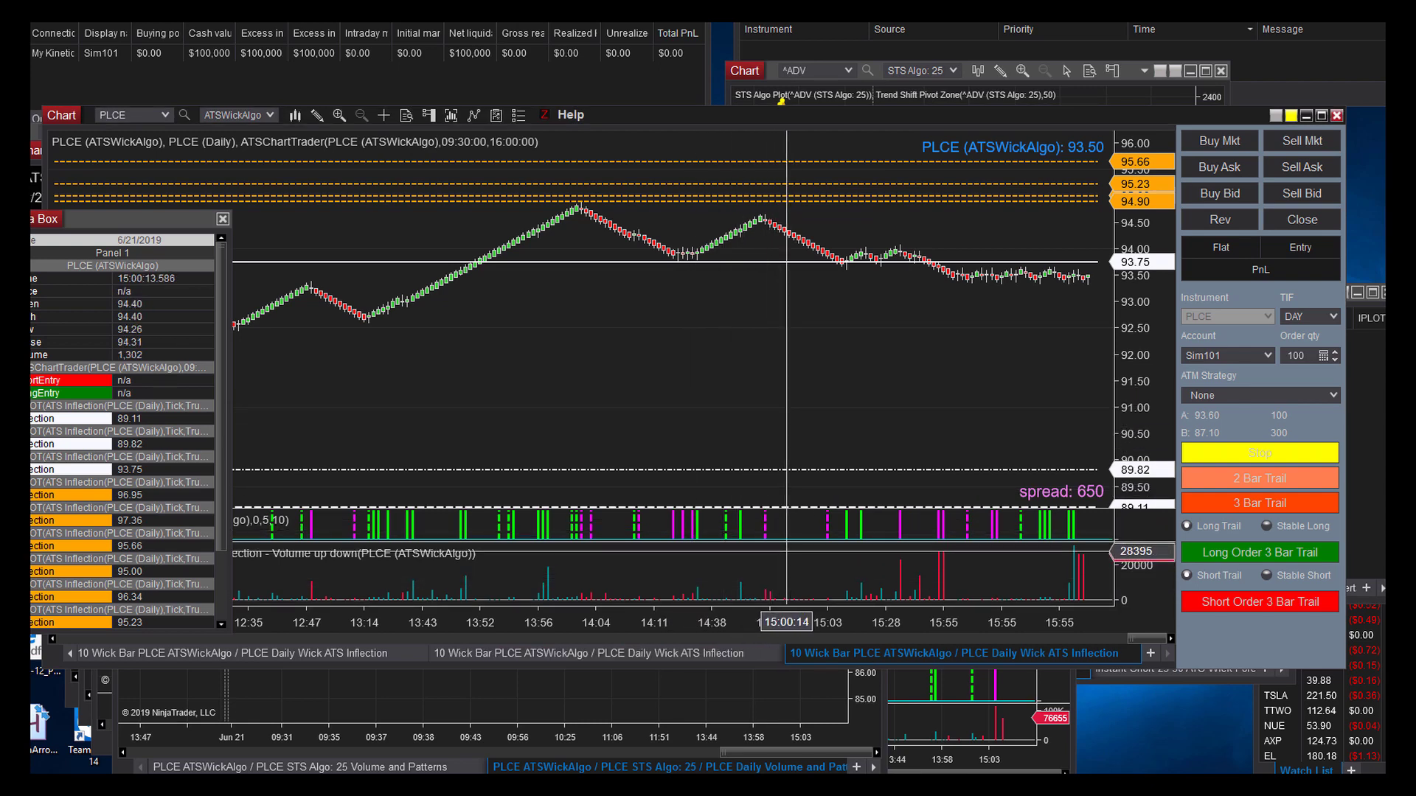
# - Adjust the heights of the chart's price, volume alert and volume panels and compress the time axis to fit more bars
pyautogui.moveTo(797, 540); pyautogui.dragTo(796, 559)
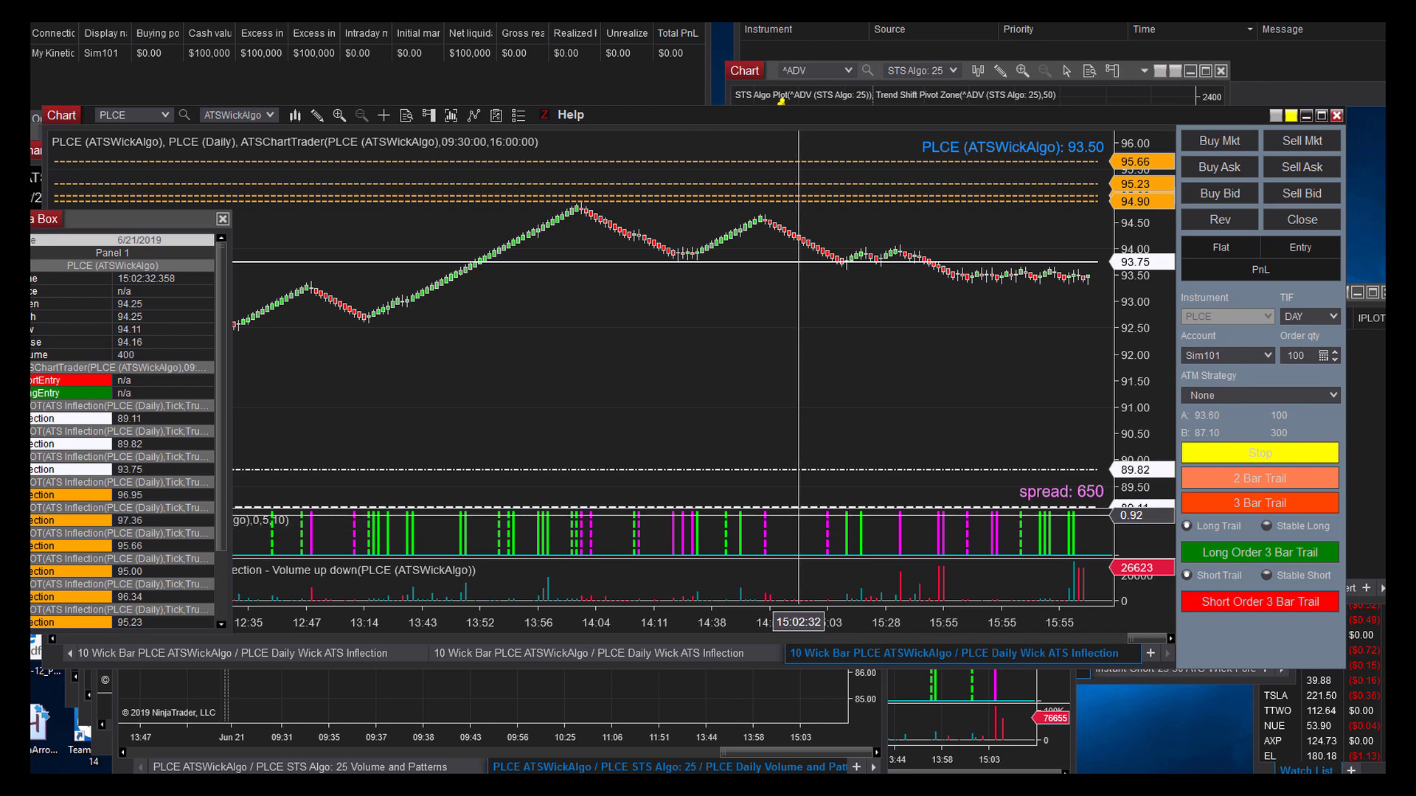
pyautogui.moveTo(799, 509); pyautogui.dragTo(798, 528)
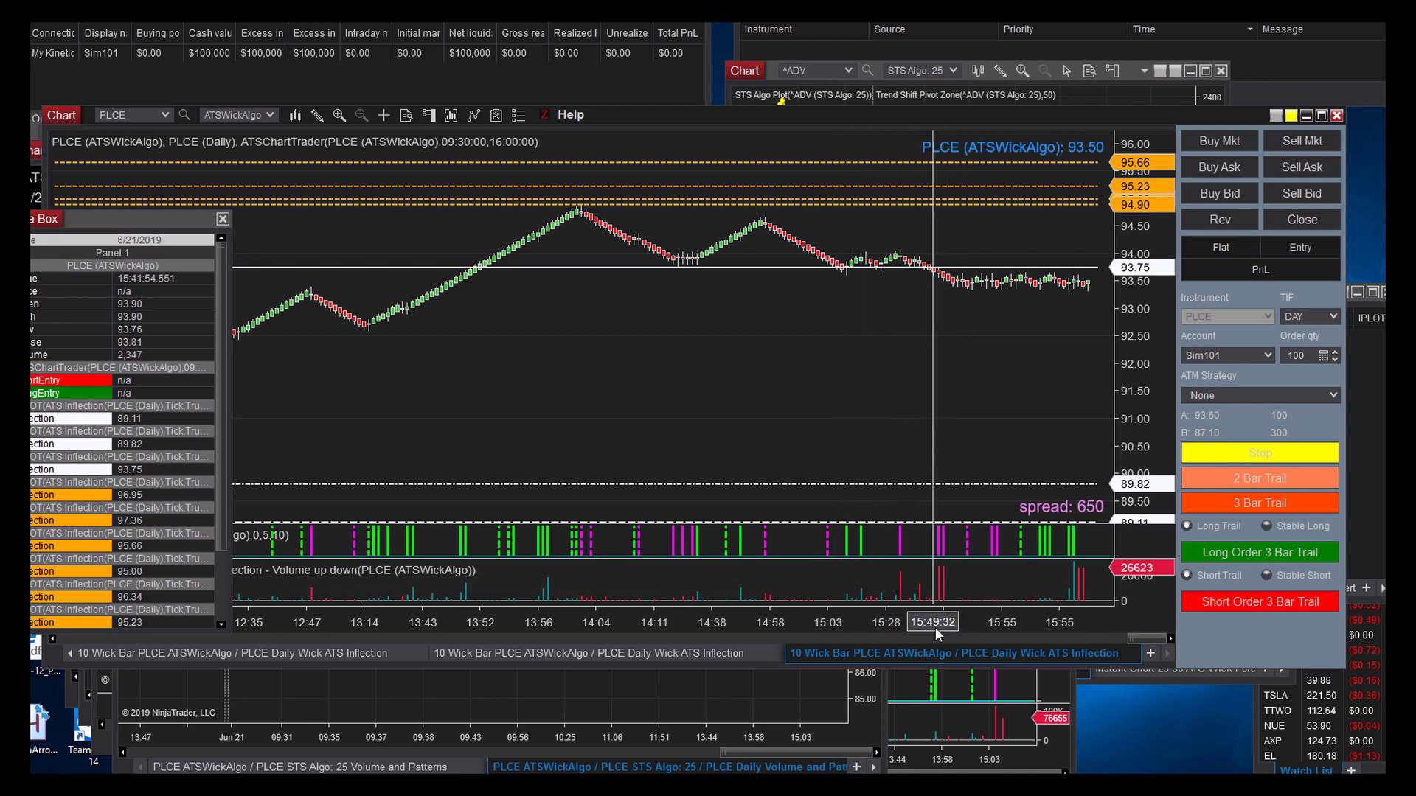
pyautogui.moveTo(929, 626); pyautogui.dragTo(981, 625)
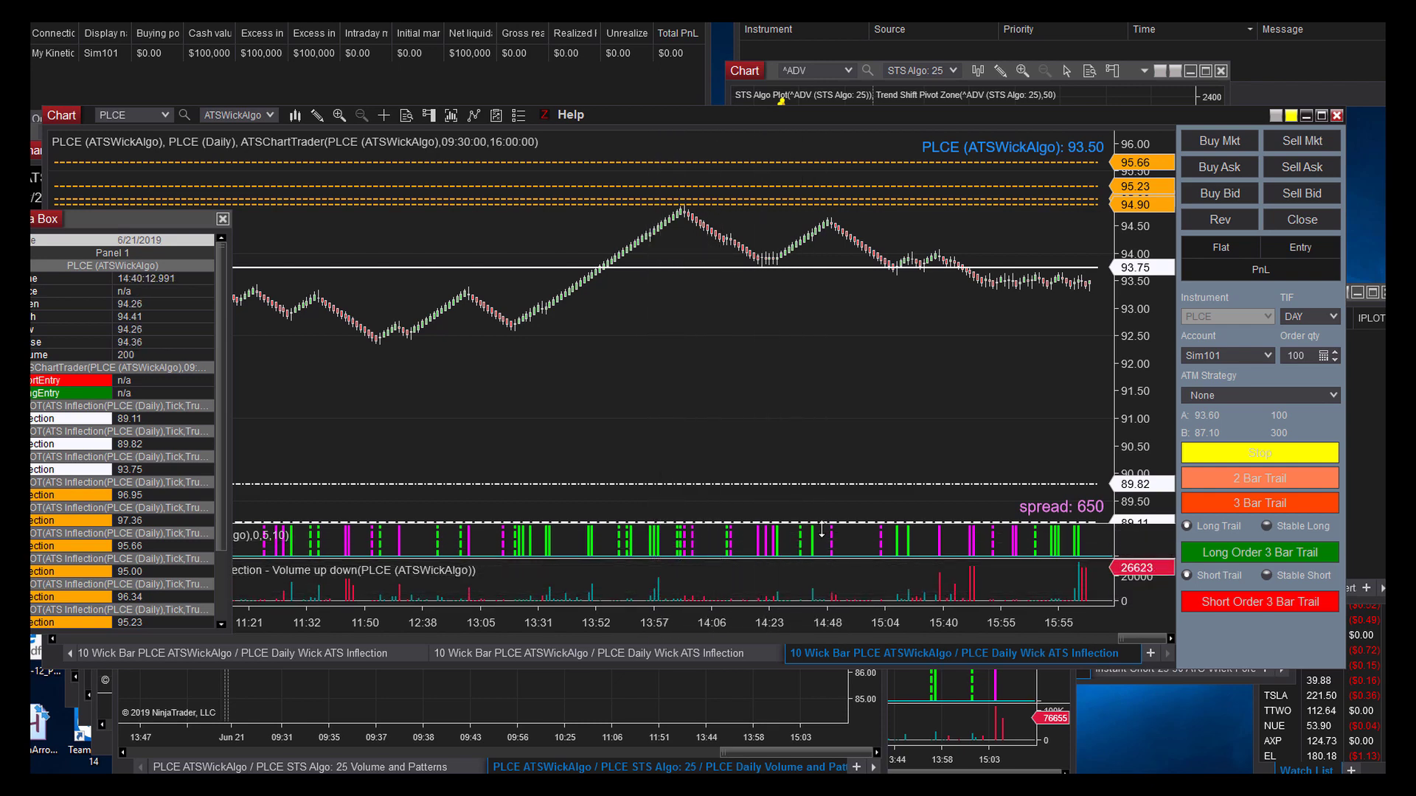
pyautogui.moveTo(842, 521); pyautogui.dragTo(841, 520)
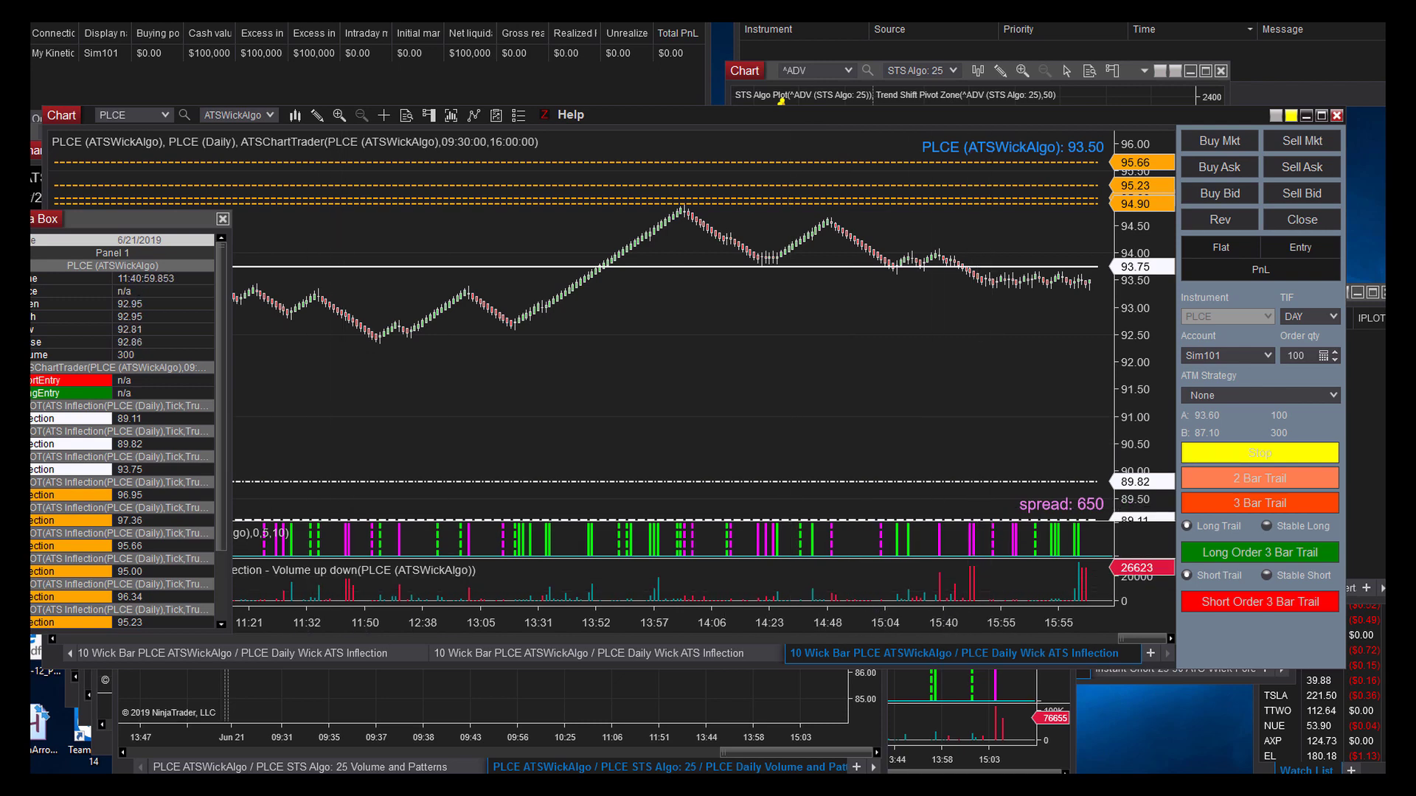
# - Bring the Market Analyzer forward and compare ATS Inflection Alerts w Volume with ATS Inflection Alerts
pyautogui.click(1370, 317)
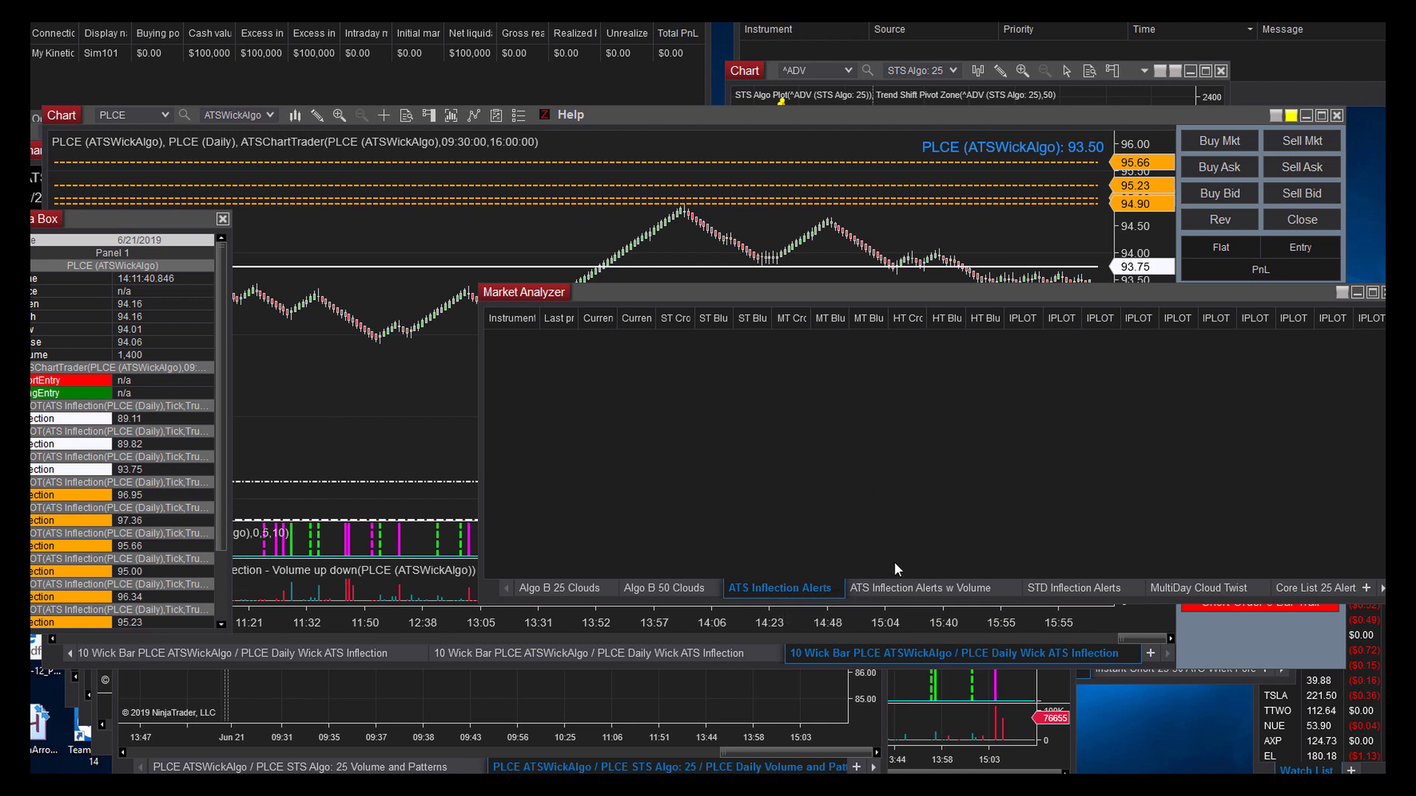
pyautogui.click(906, 593)
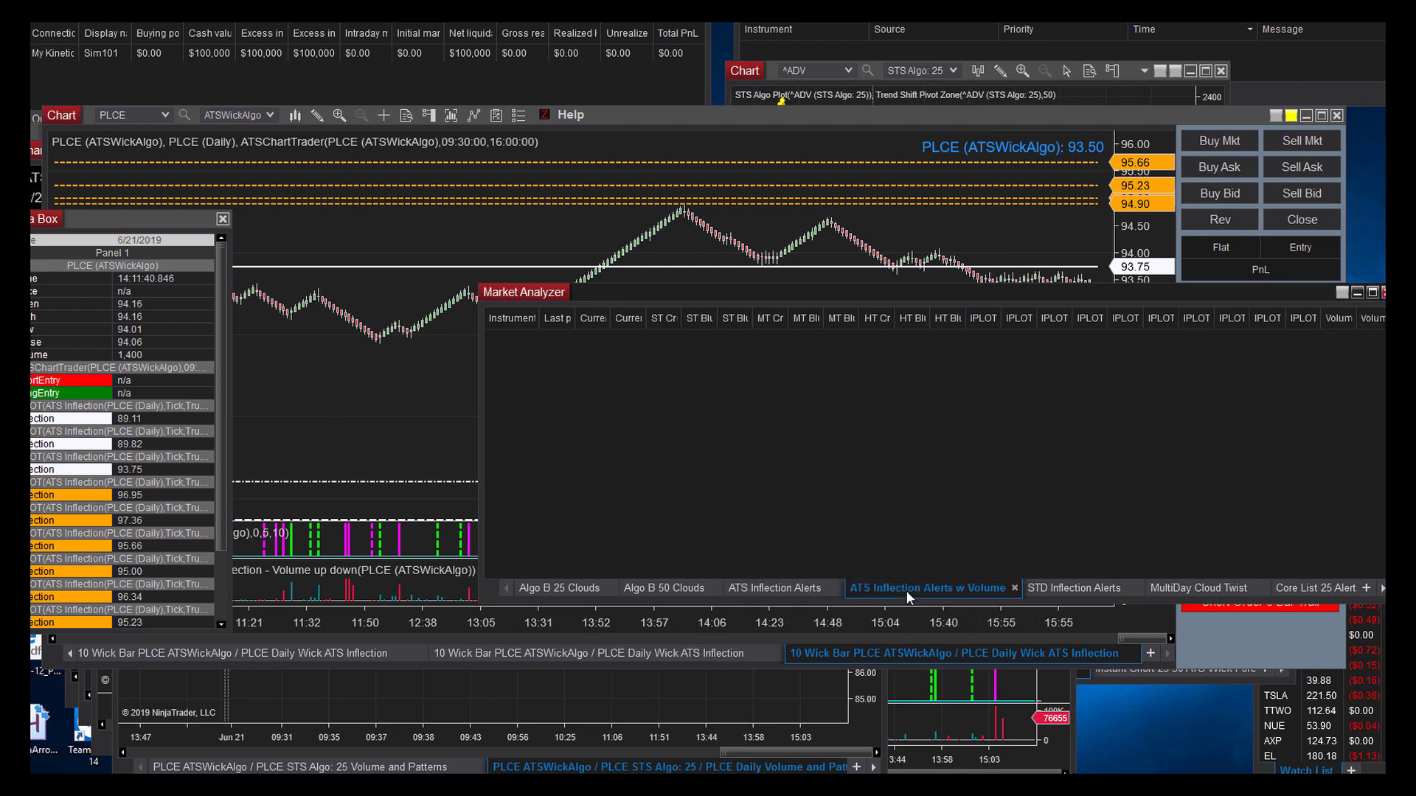
pyautogui.click(816, 590)
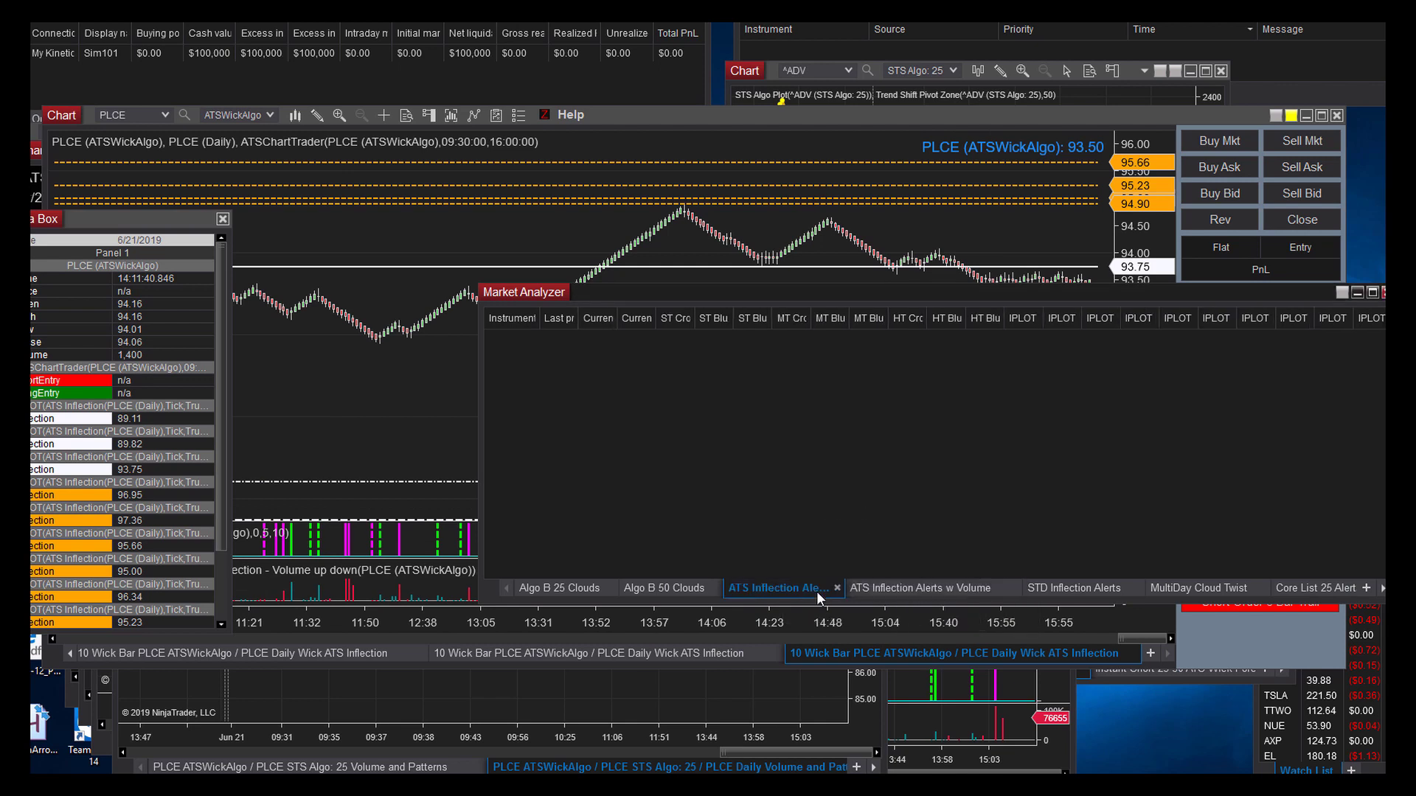
# - Open the alert configuration of ATS Inflection Alerts and examine the ST ATS Inflection 1 Long Reversal - White Dash alert
pyautogui.rightClick(779, 525)
pyautogui.click(816, 223)
pyautogui.moveTo(844, 212); pyautogui.dragTo(827, 96)
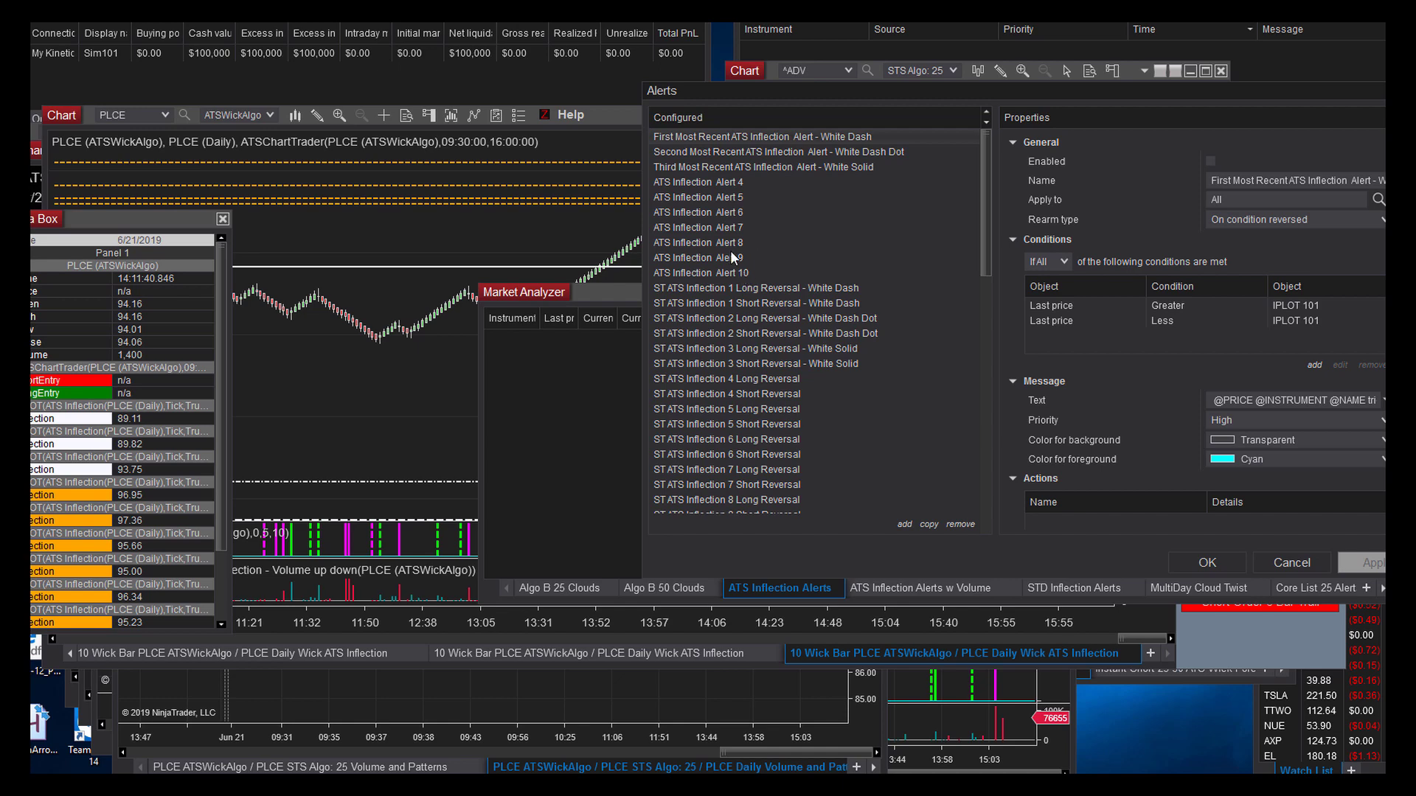
pyautogui.click(728, 244)
pyautogui.click(692, 287)
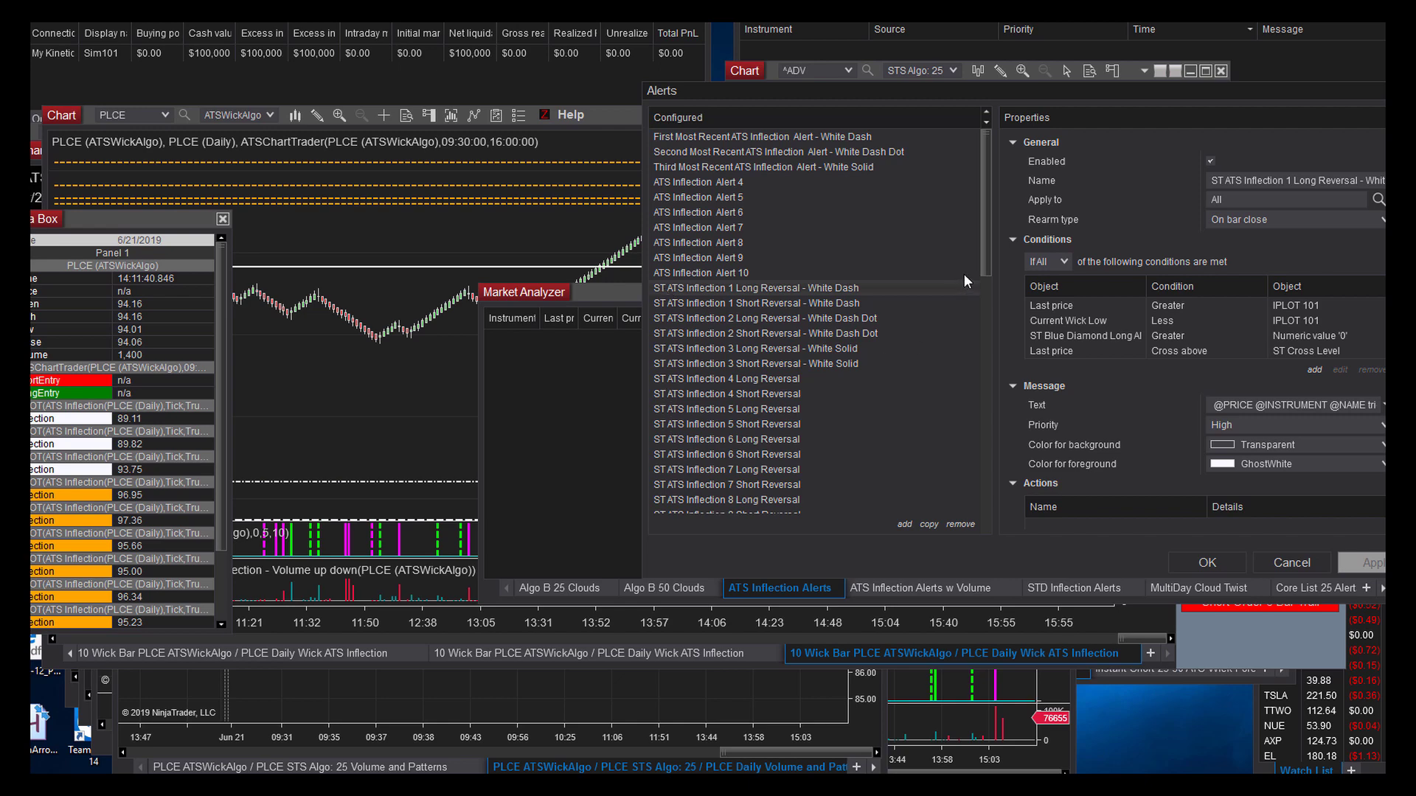
# - Examine the conditions of the MT ATS Inflection 2 Long Reversal and HT ATS Inflection 3 Short Reversal alerts
pyautogui.moveTo(987, 257); pyautogui.dragTo(984, 340)
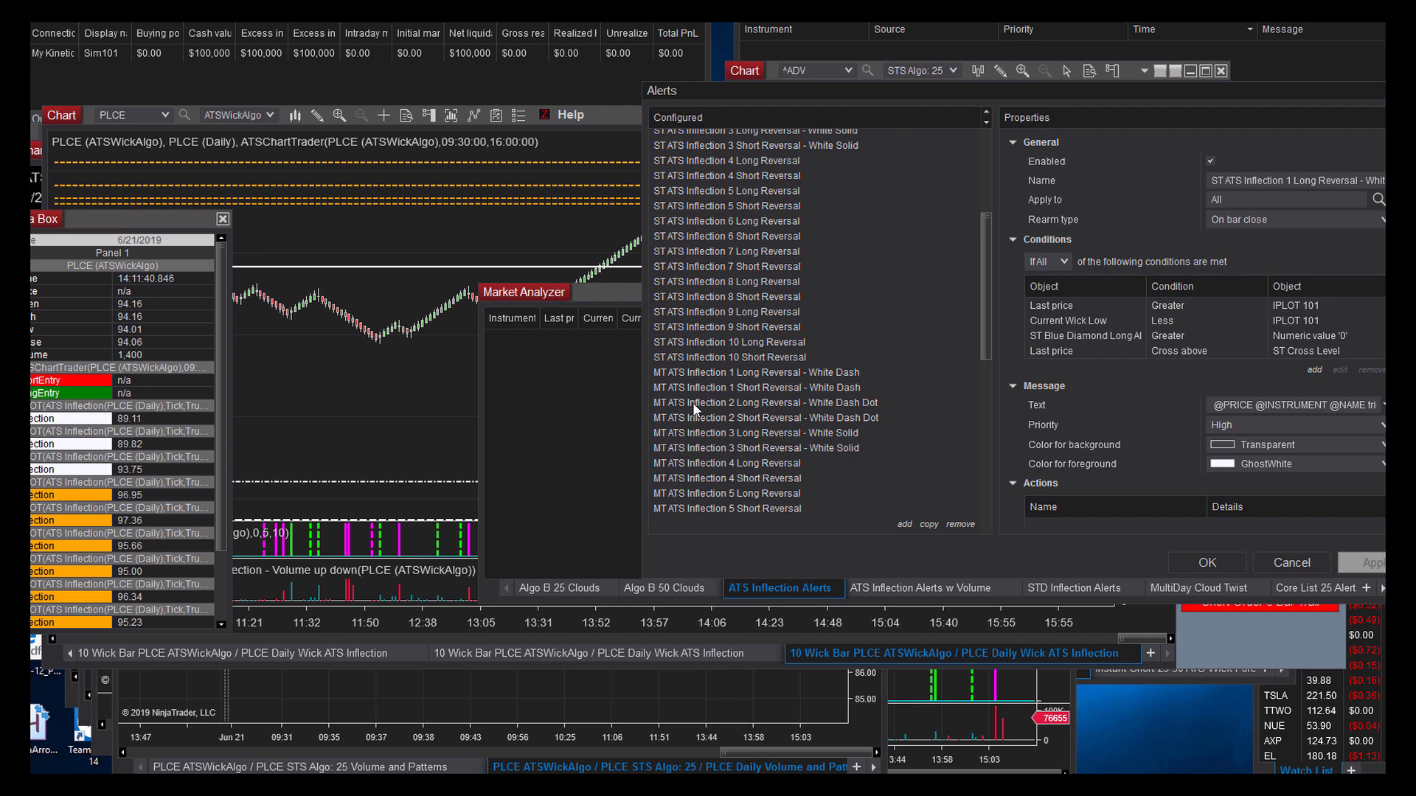
pyautogui.click(692, 402)
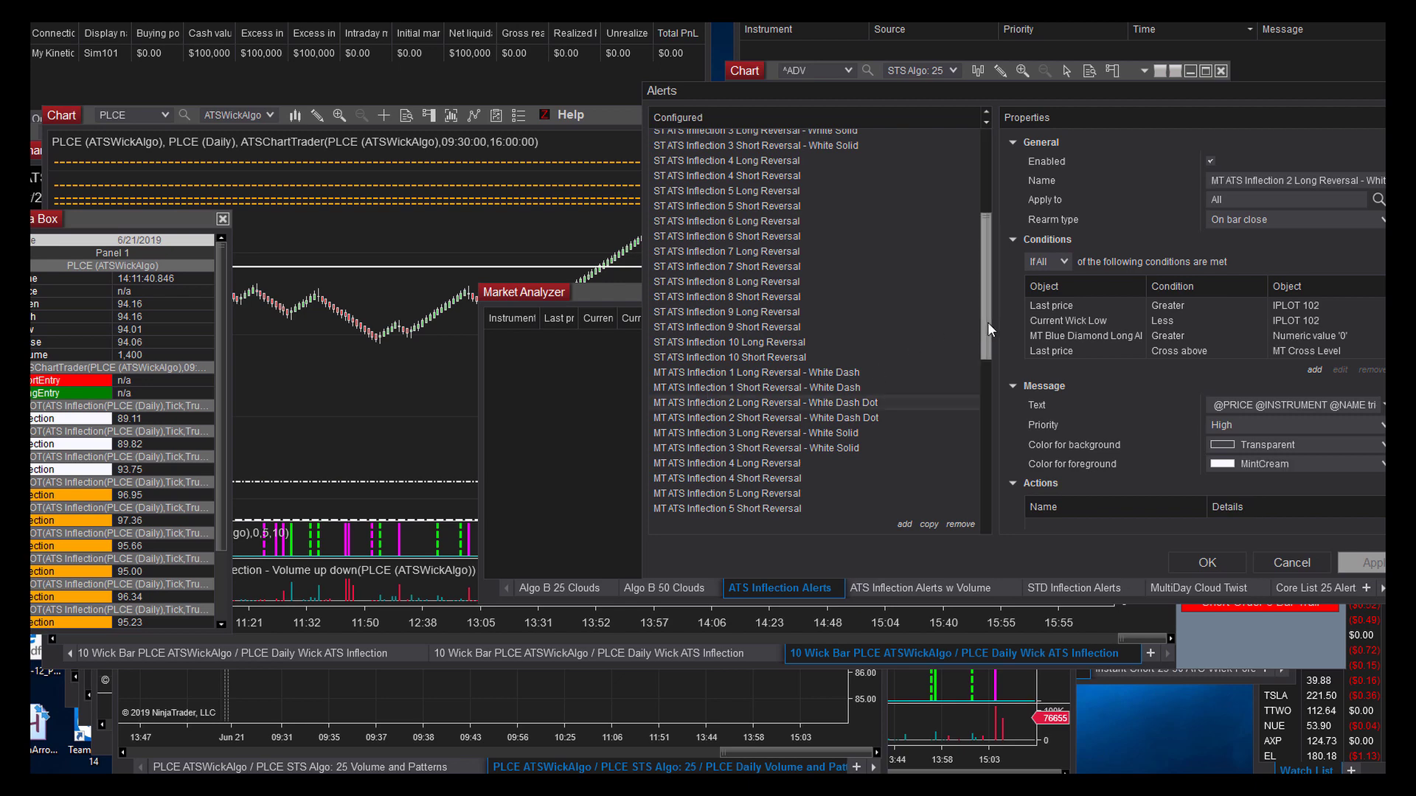
pyautogui.moveTo(988, 321); pyautogui.dragTo(990, 453)
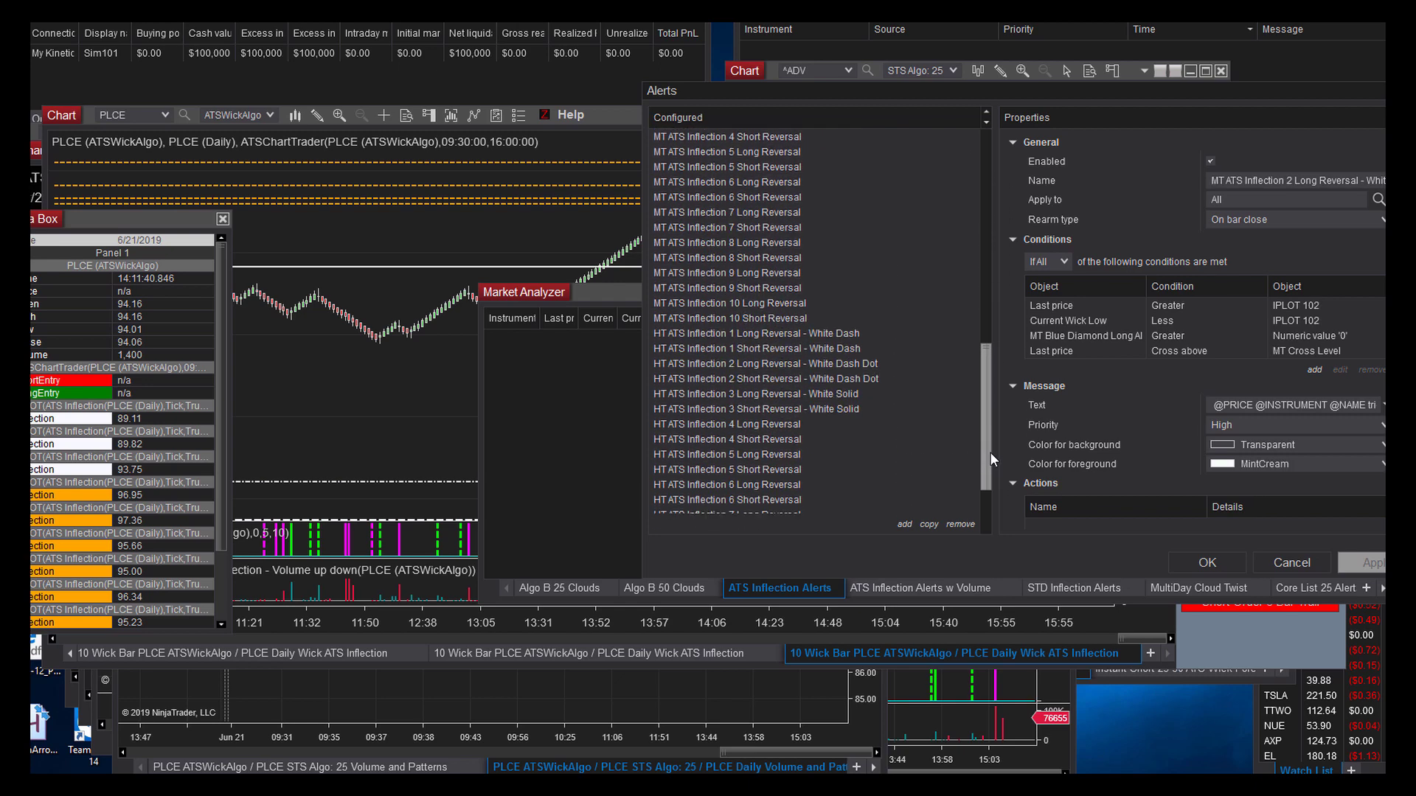
pyautogui.click(745, 410)
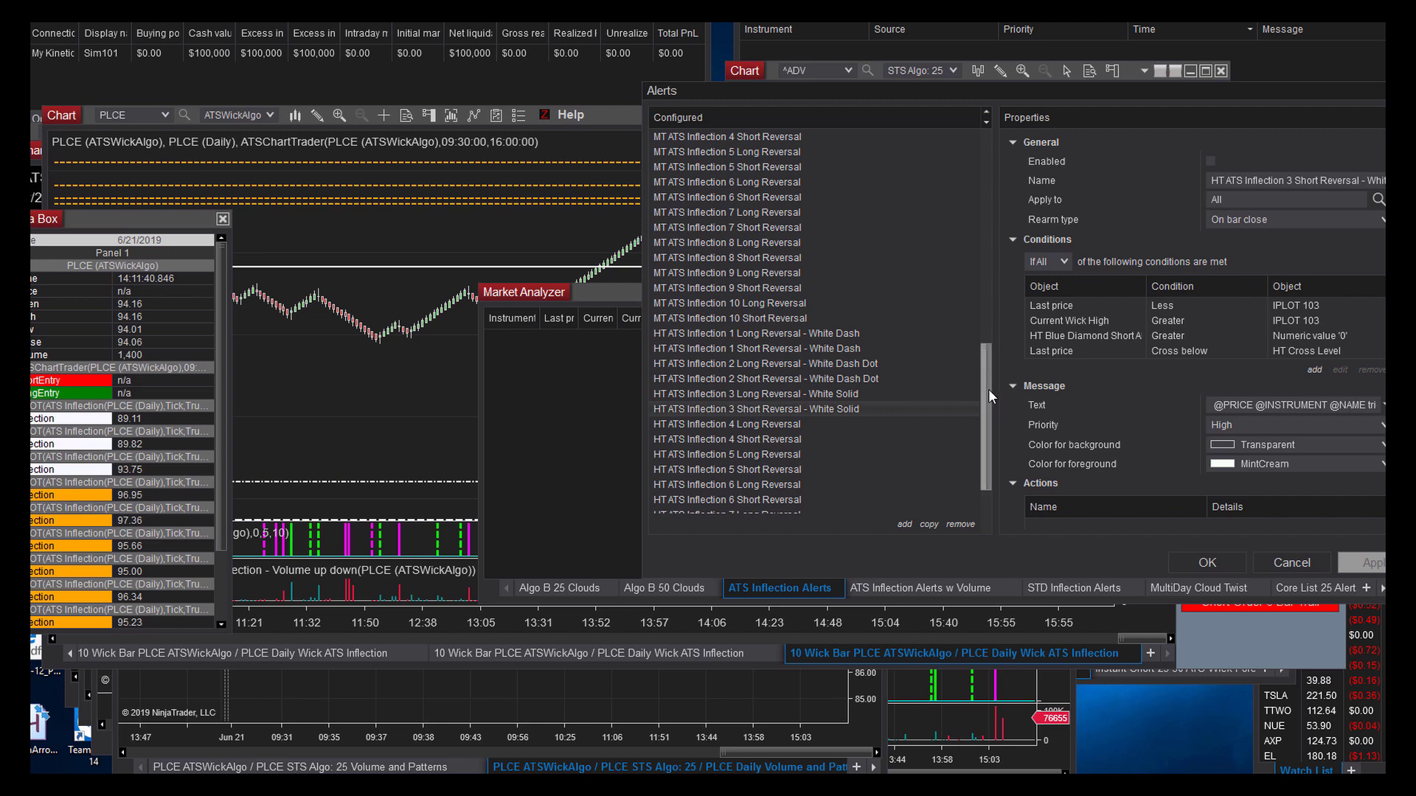
# - Review the ST ATS Inflection 1 Long Reversal - White Dash alert again and close the alert configuration
pyautogui.moveTo(988, 387); pyautogui.dragTo(989, 135)
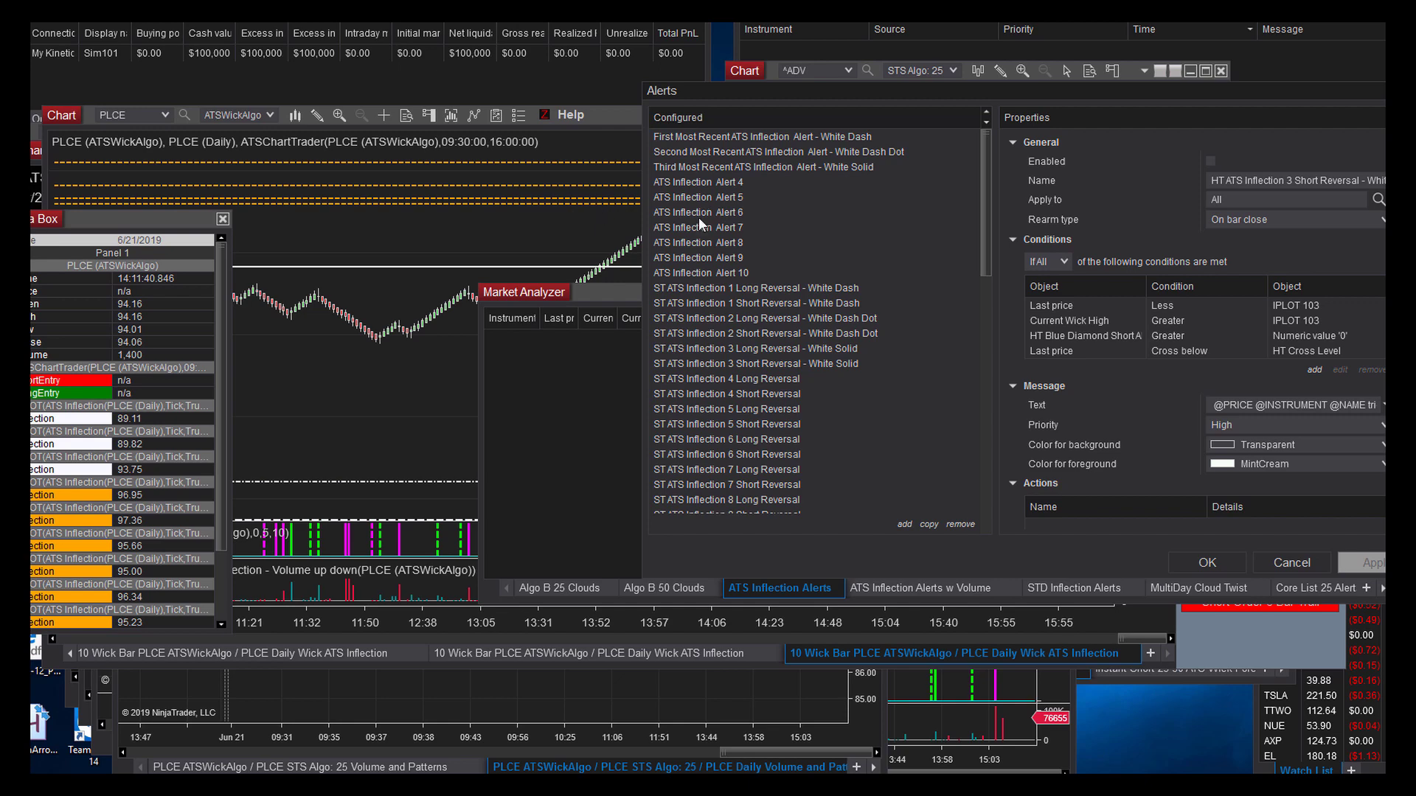
pyautogui.click(658, 288)
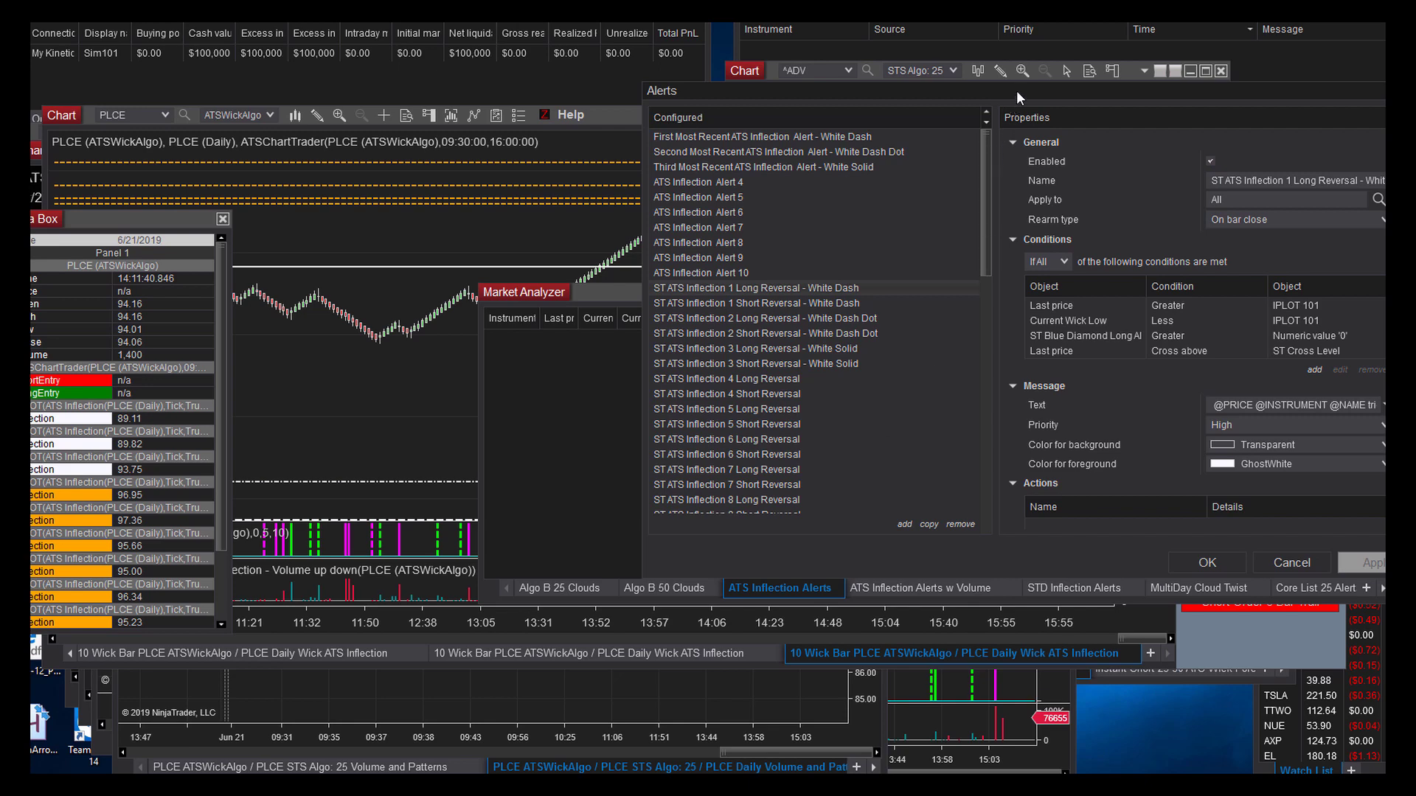
pyautogui.moveTo(1016, 90); pyautogui.dragTo(717, 90)
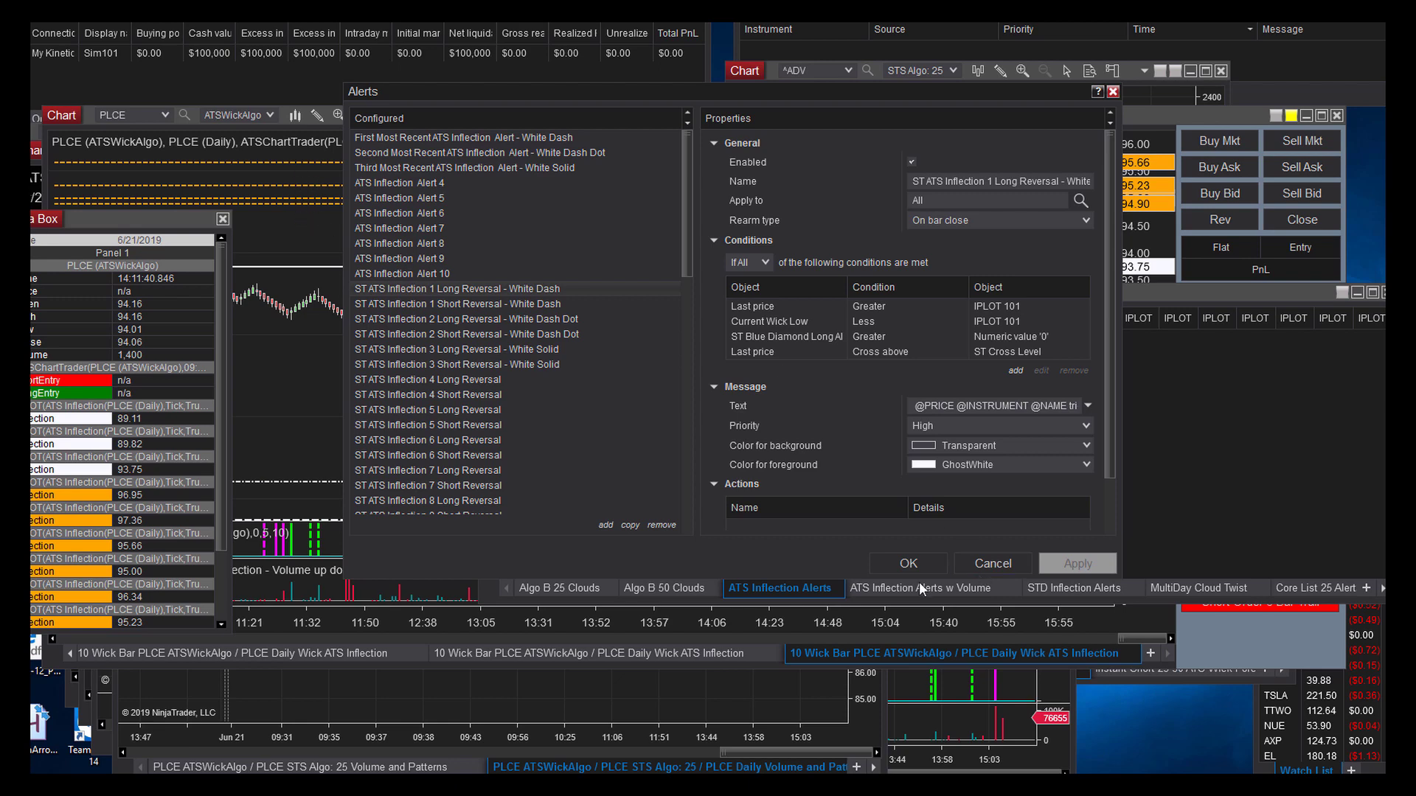
pyautogui.click(909, 563)
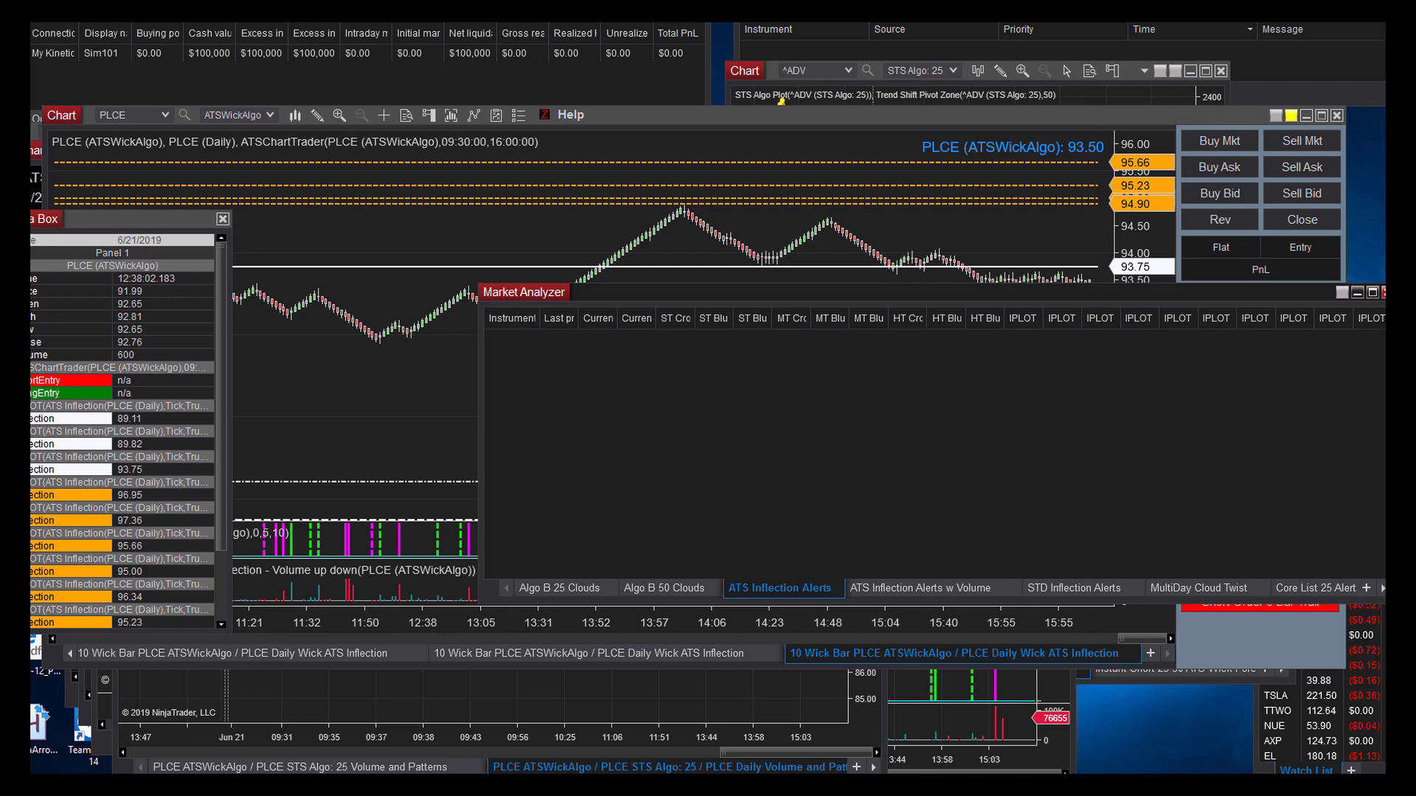
# - Open the PLCE chart's data series settings and compare the ATSWickAlgo and Daily series properties
pyautogui.hotkey('ctrl', 'f')
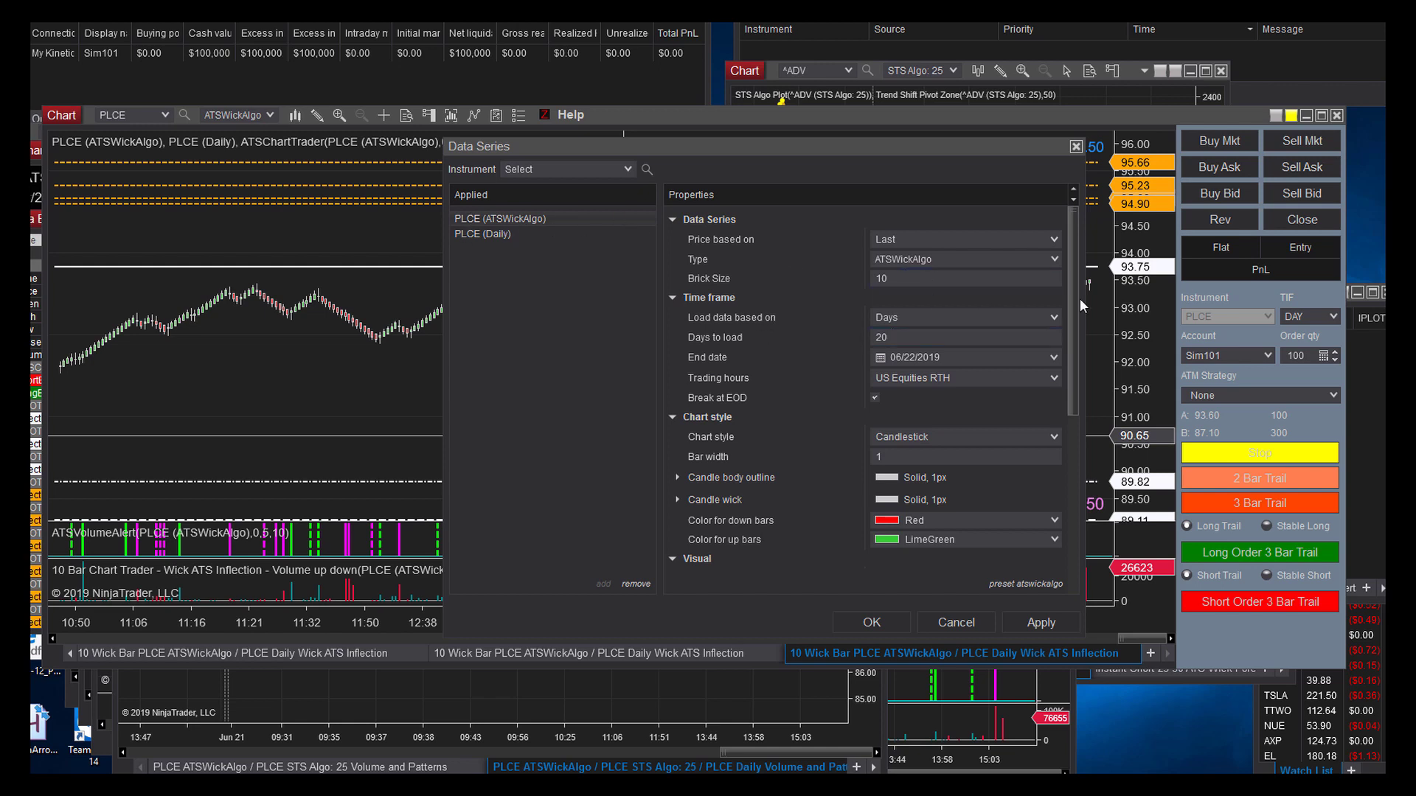
pyautogui.moveTo(1072, 304); pyautogui.dragTo(1067, 484)
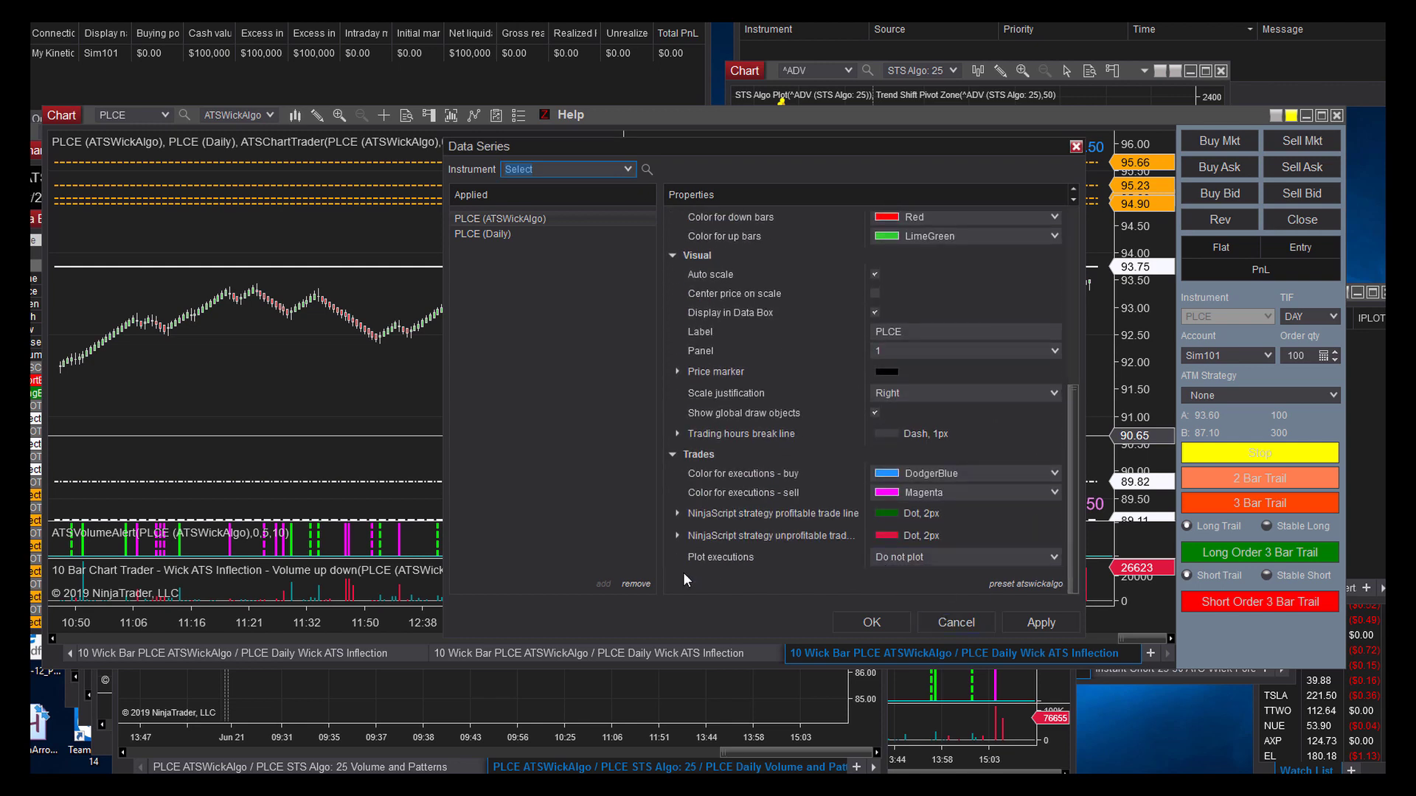
pyautogui.click(493, 233)
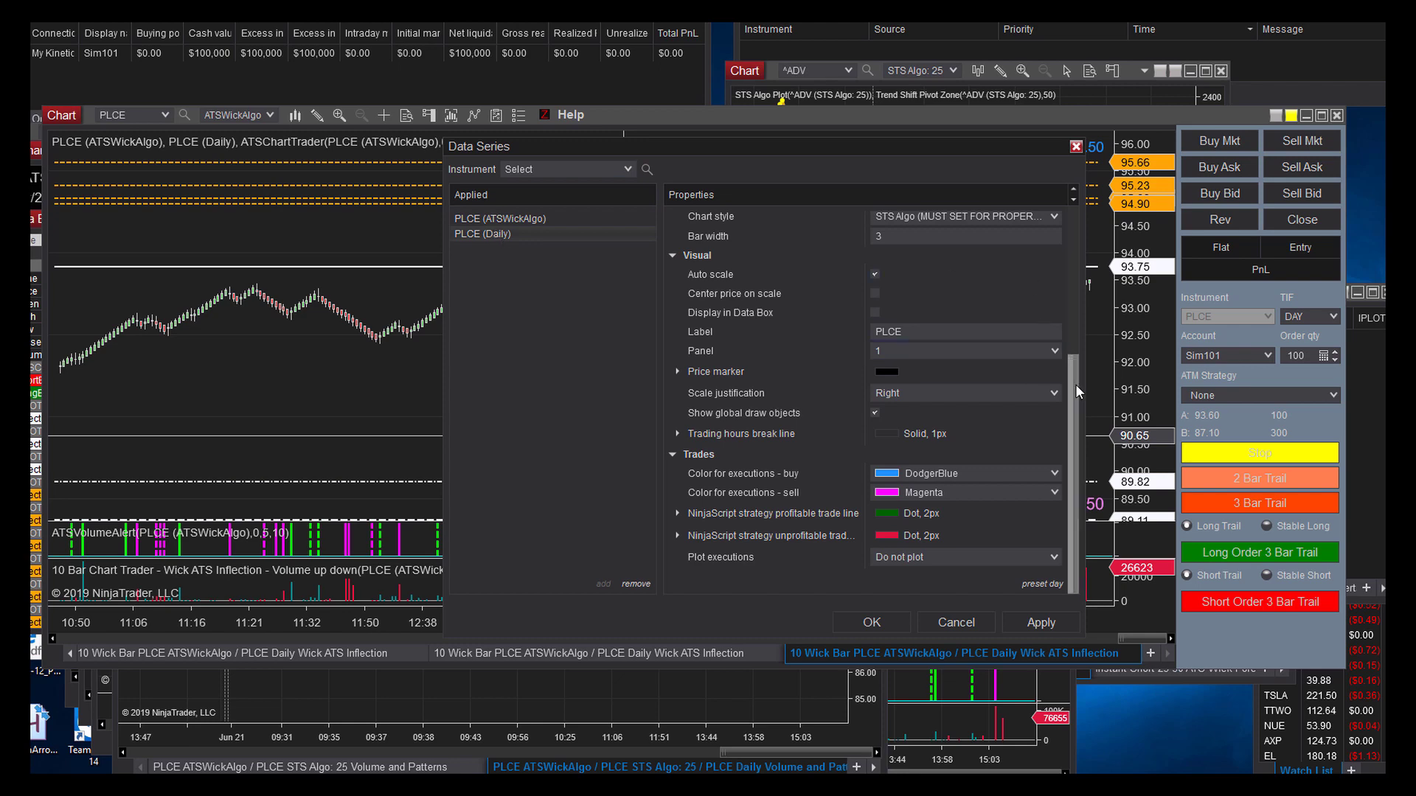
pyautogui.moveTo(1075, 383); pyautogui.dragTo(1082, 213)
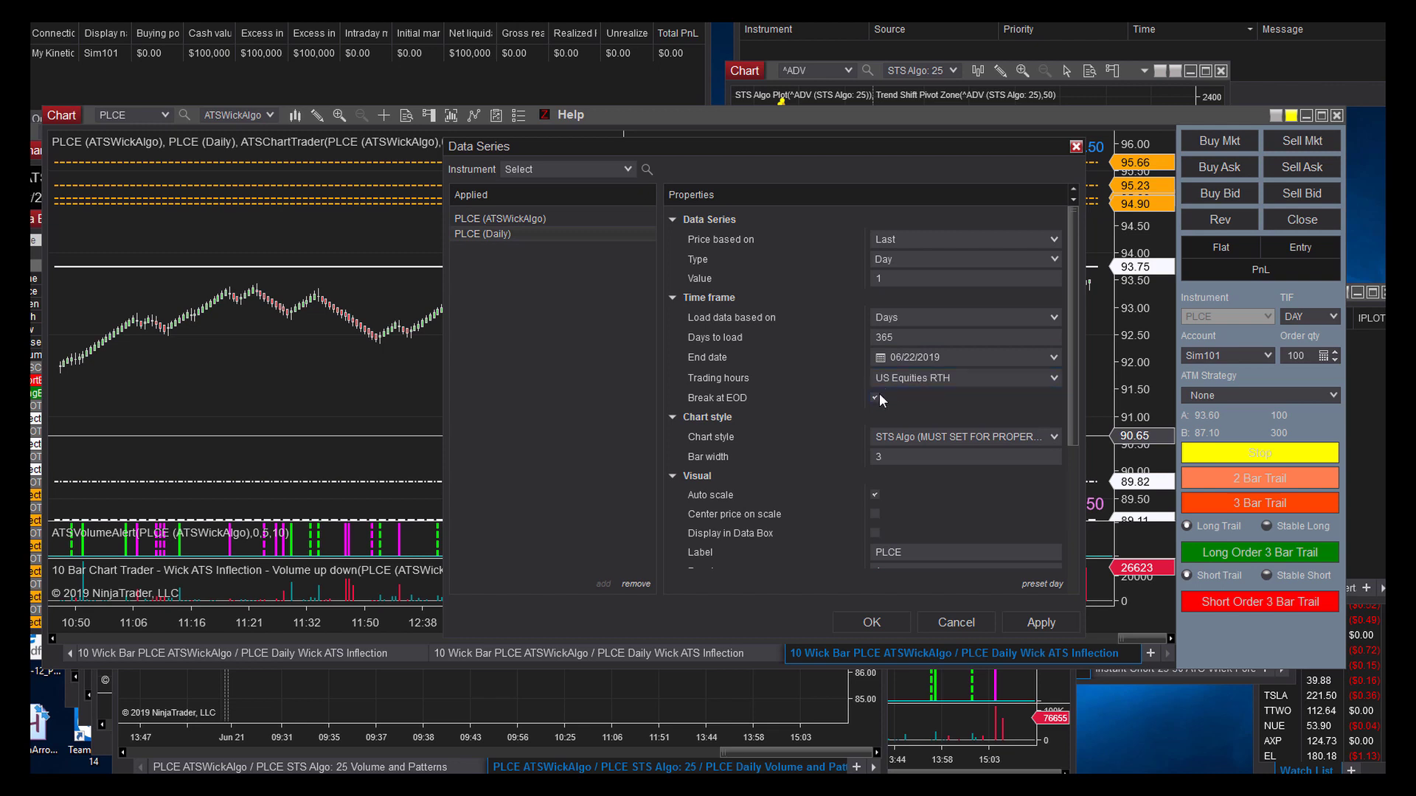
pyautogui.click(512, 219)
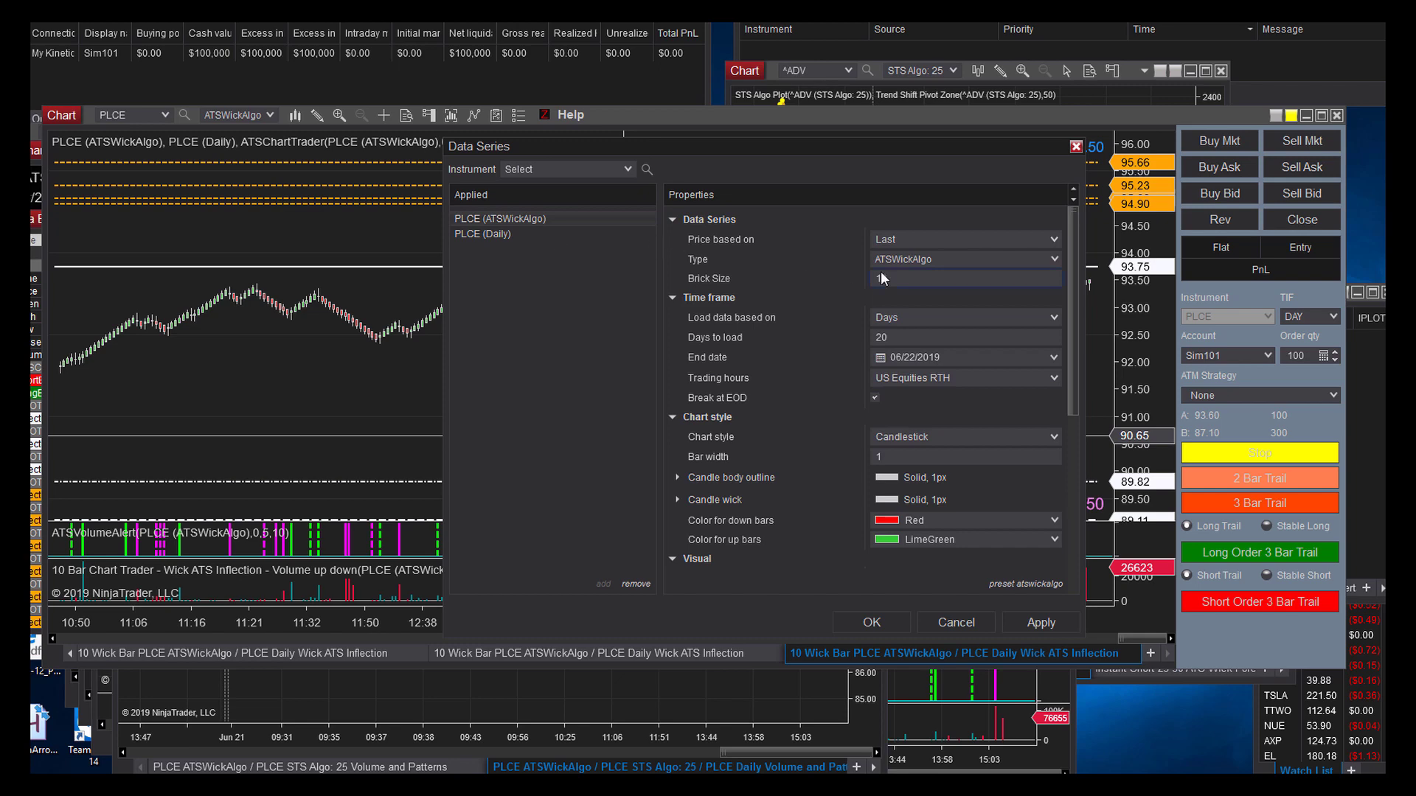
pyautogui.moveTo(882, 147); pyautogui.dragTo(750, 90)
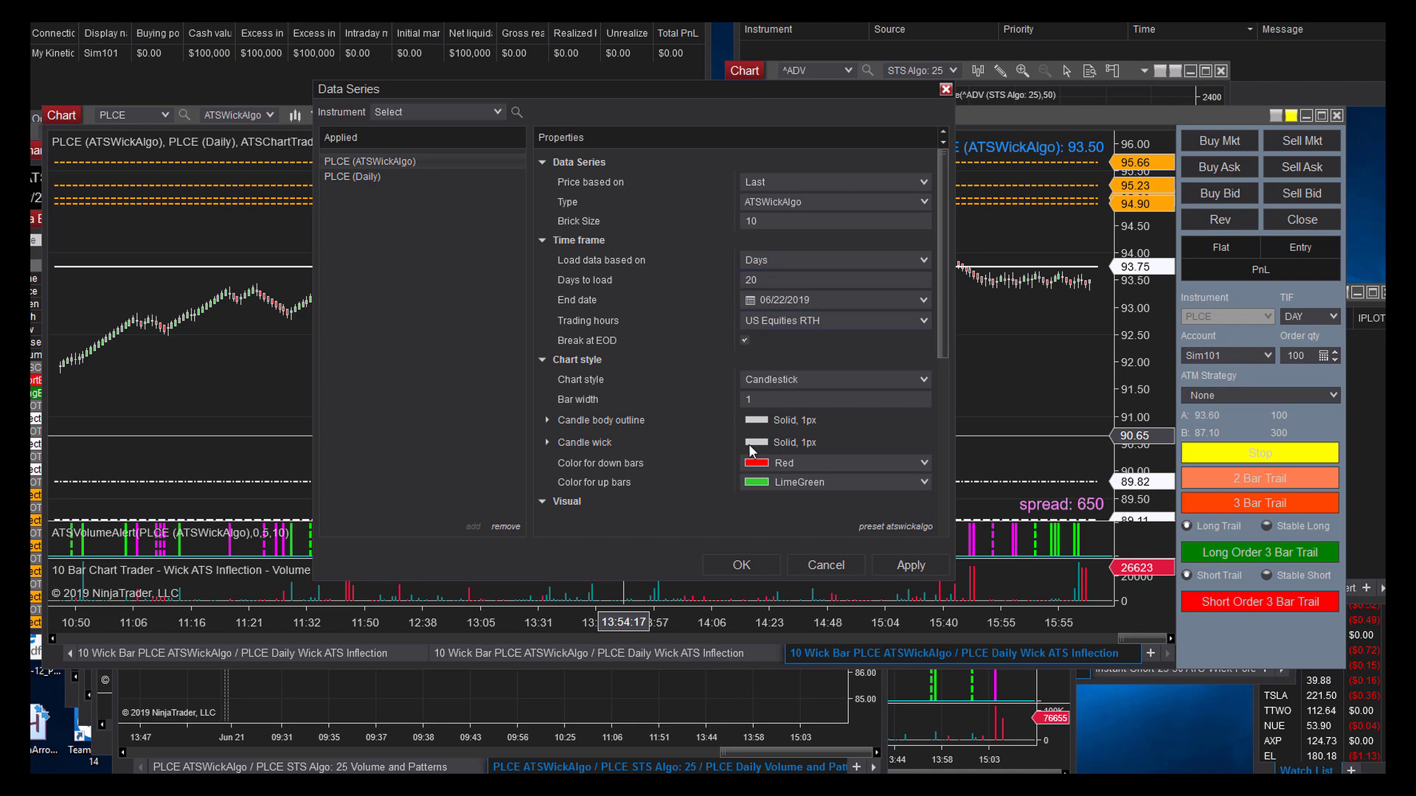
pyautogui.click(740, 566)
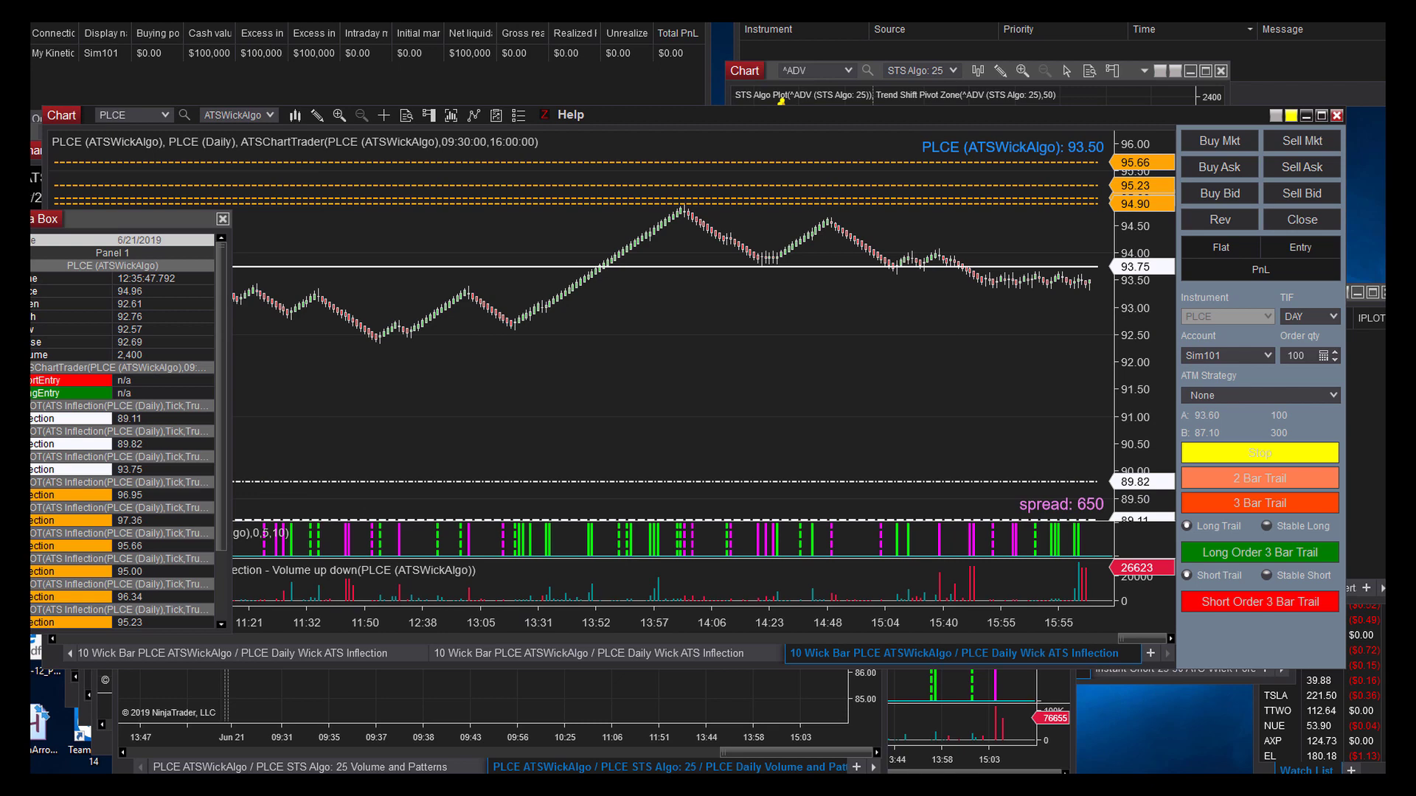
# - Start a new chart and add PLCE as its first instrument
pyautogui.moveTo(151, 6); pyautogui.dragTo(151, 56)
pyautogui.click(191, 57)
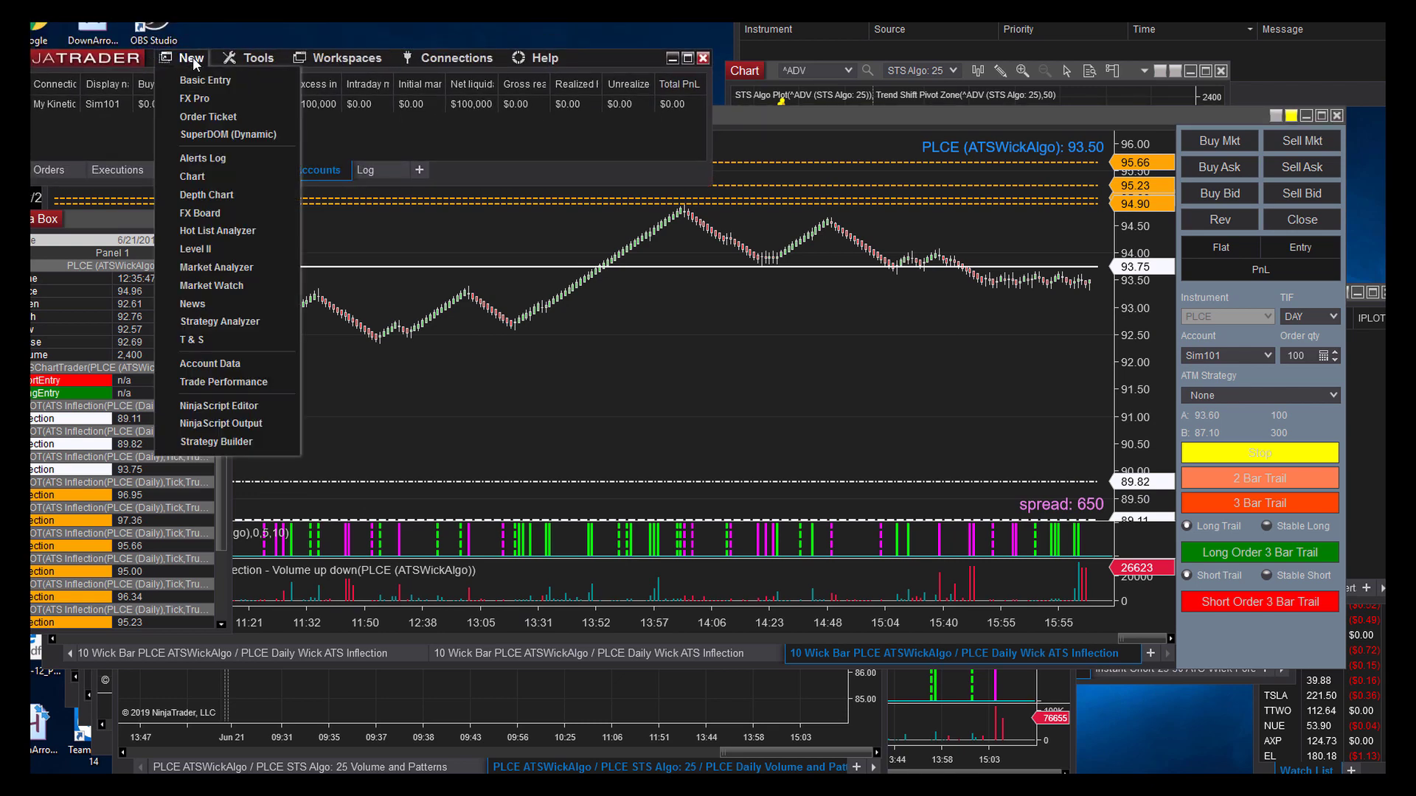
pyautogui.click(200, 175)
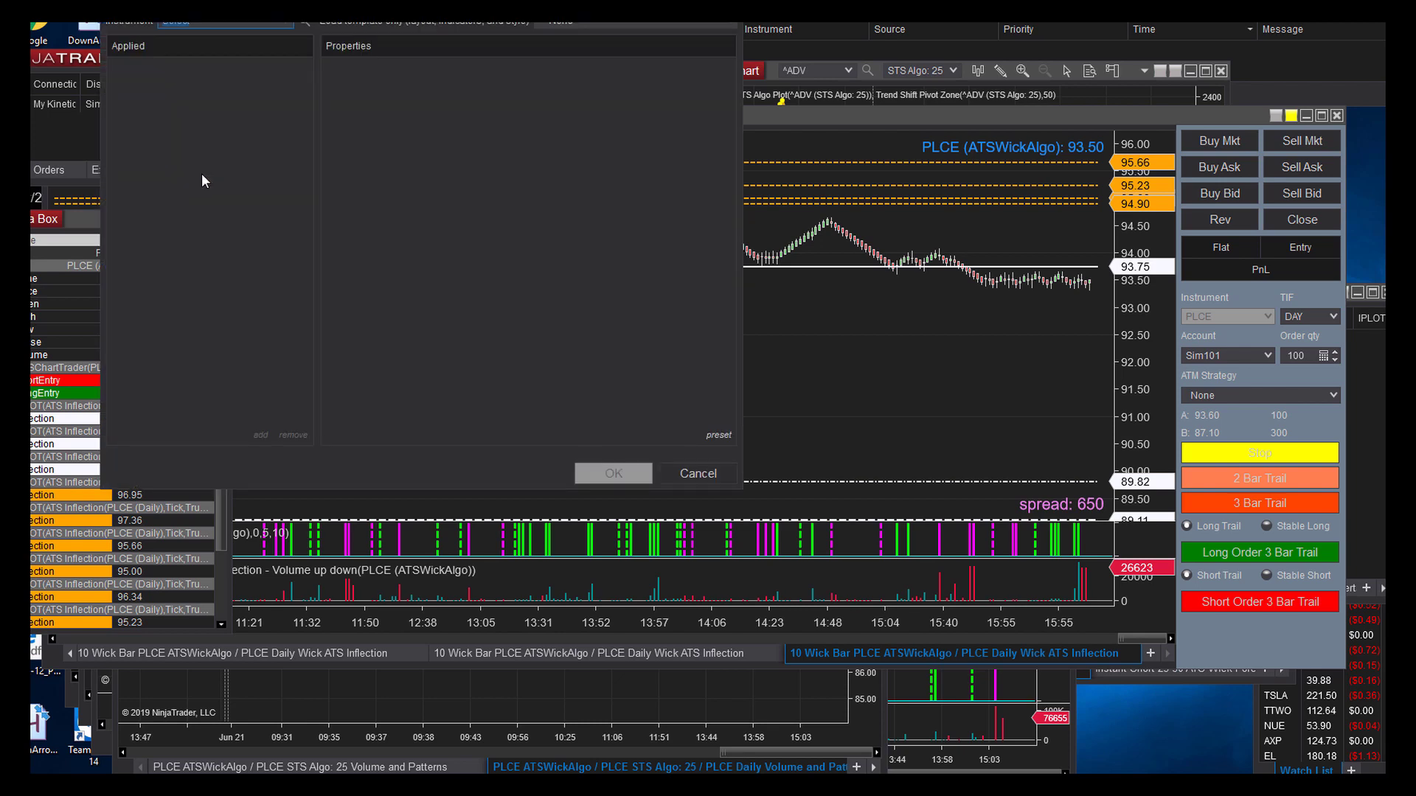
pyautogui.moveTo(294, 6); pyautogui.dragTo(404, 125)
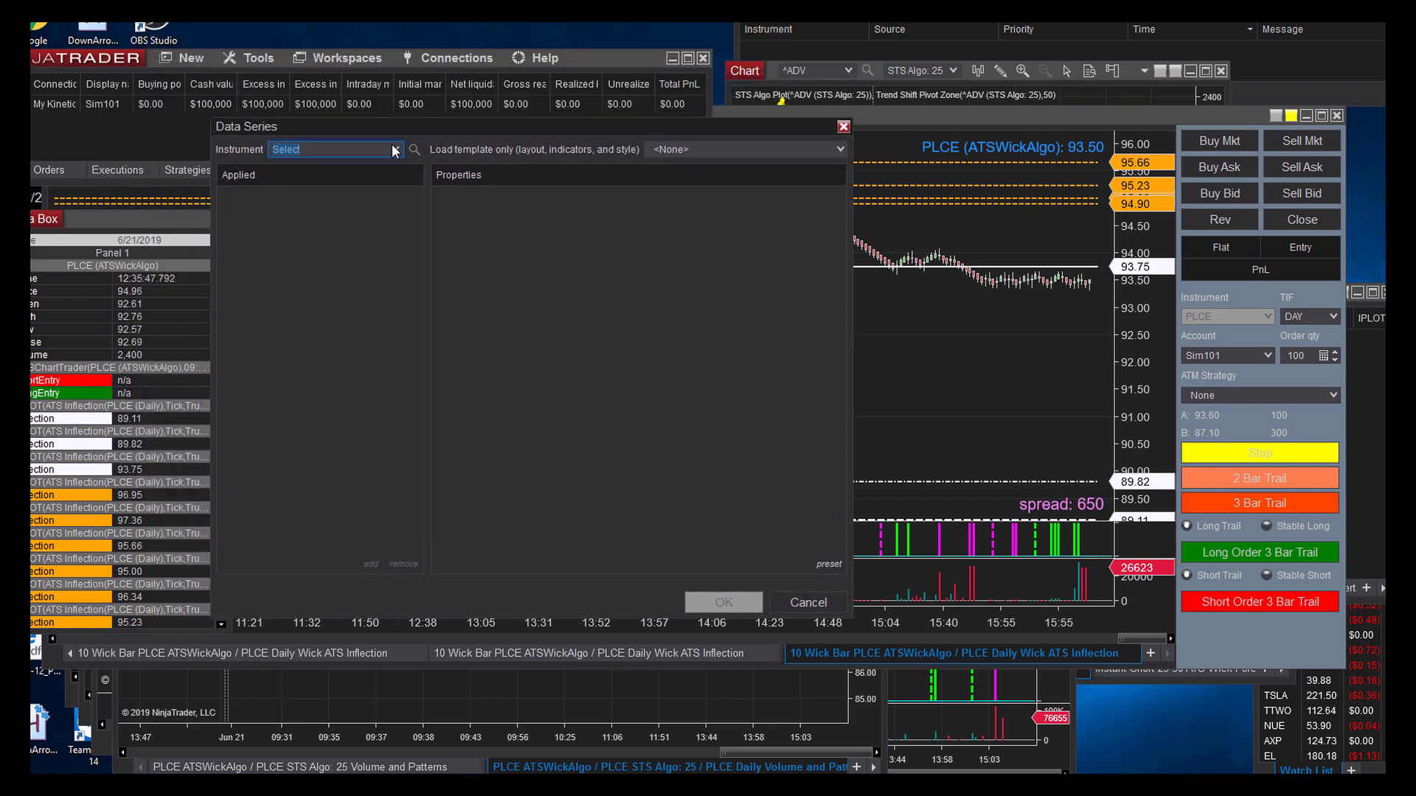
pyautogui.click(395, 151)
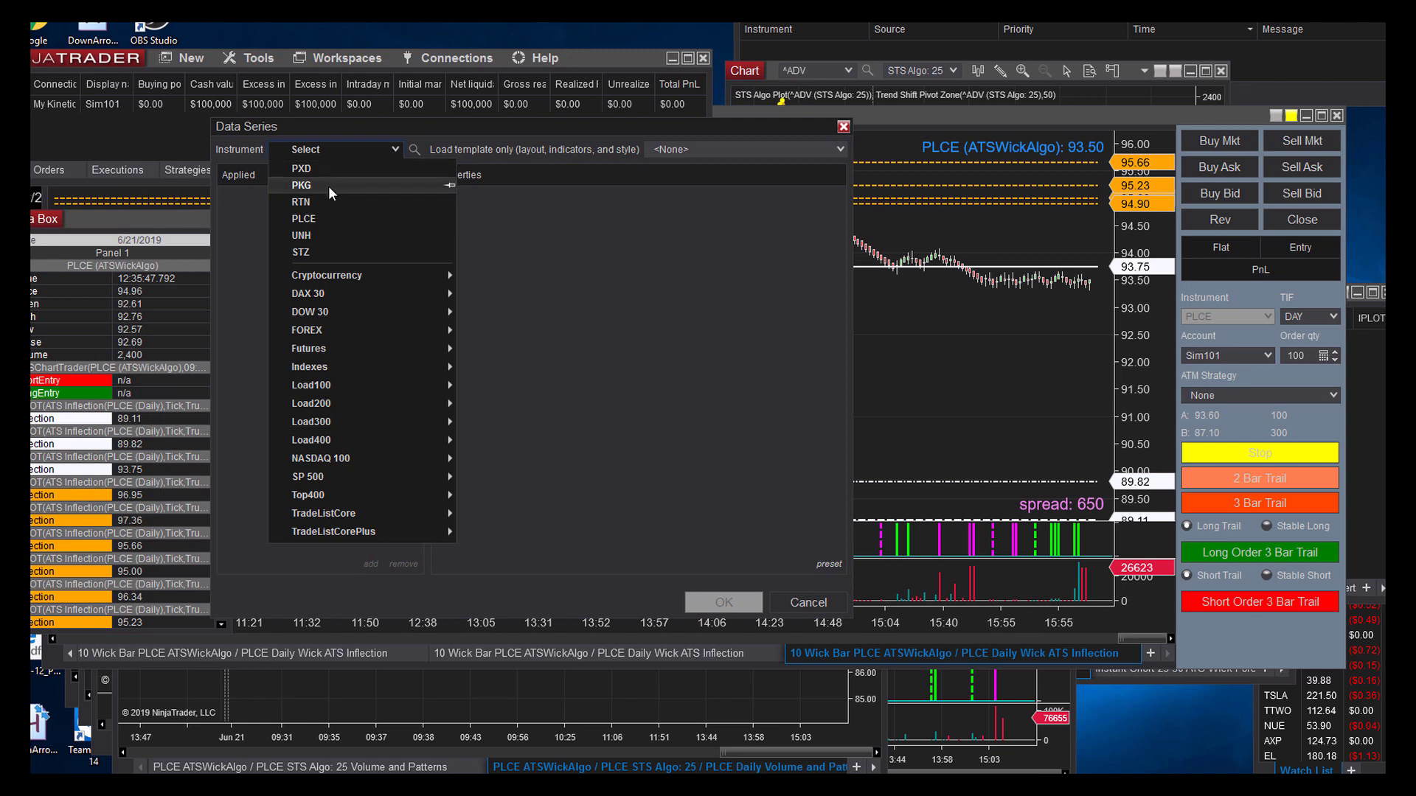
pyautogui.click(304, 219)
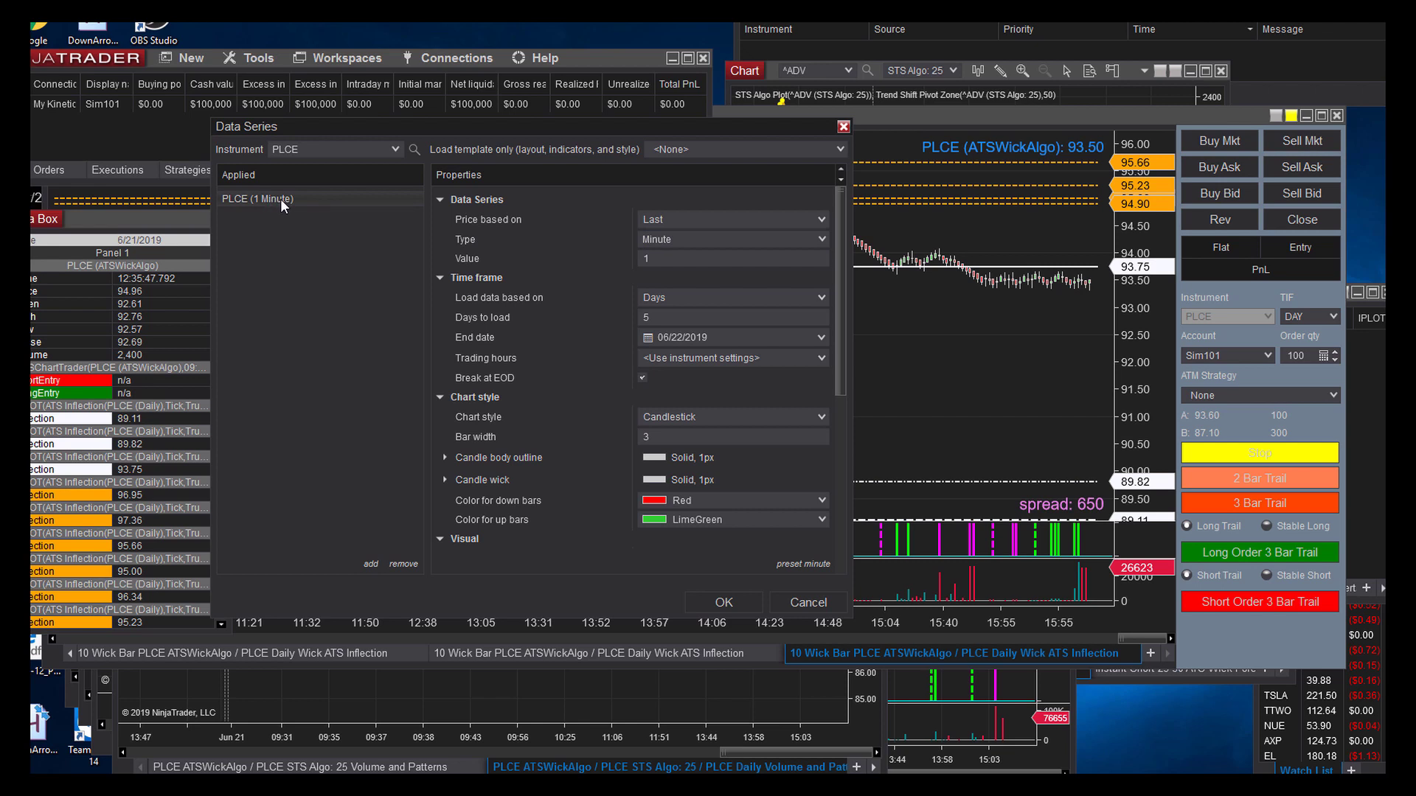
# - Configure the new PLCE series as ATSWickAlgo with a brick size of 10 and 20 days to load
pyautogui.click(661, 237)
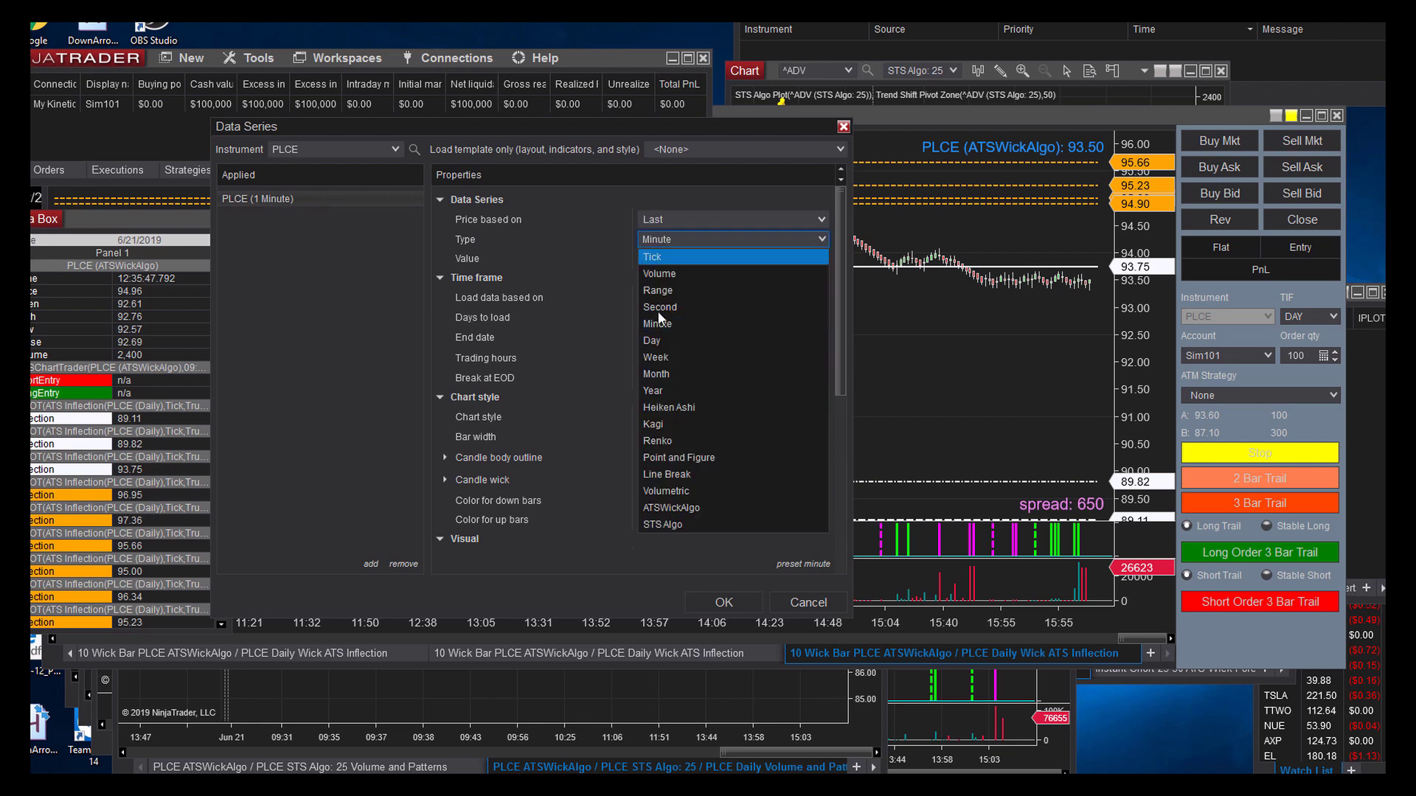
pyautogui.click(668, 507)
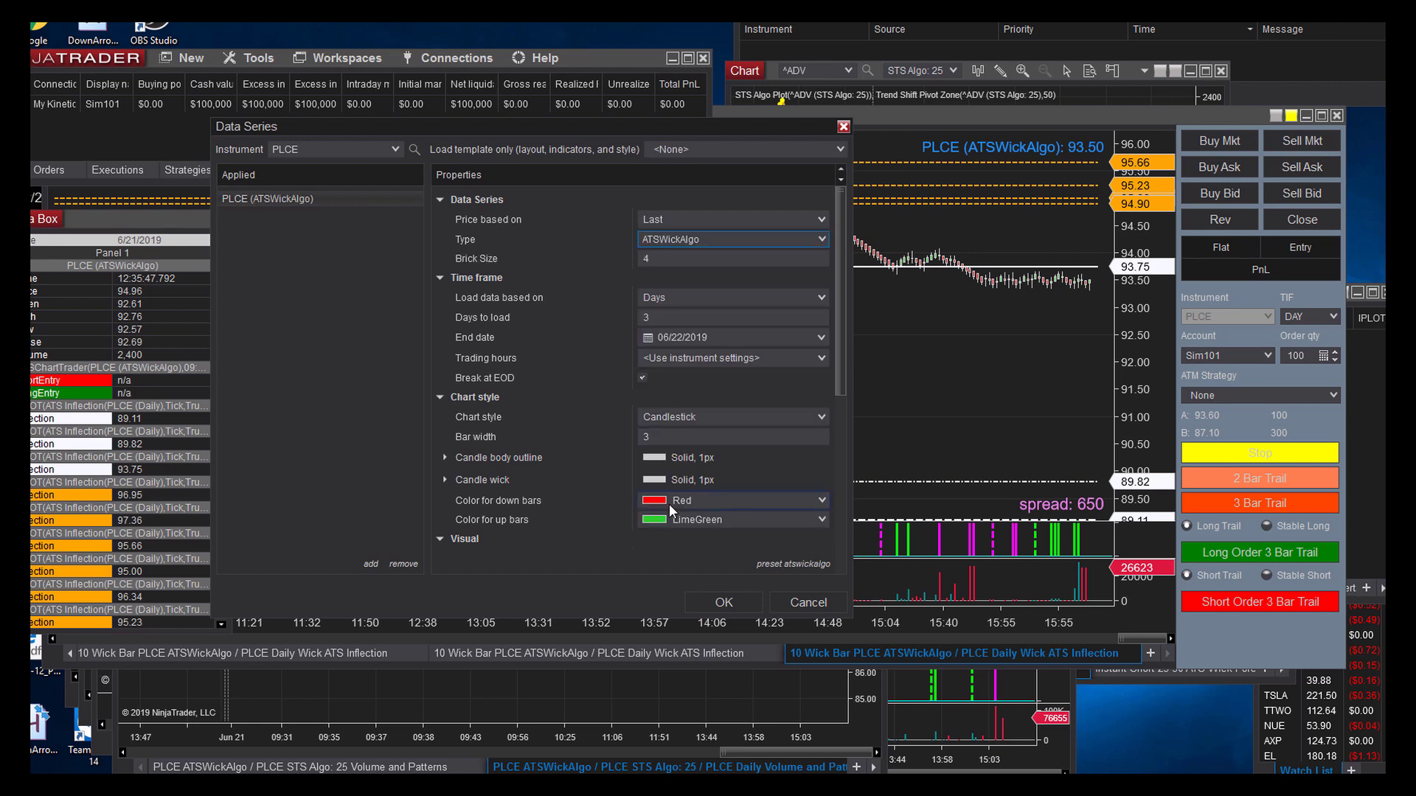
pyautogui.click(661, 260)
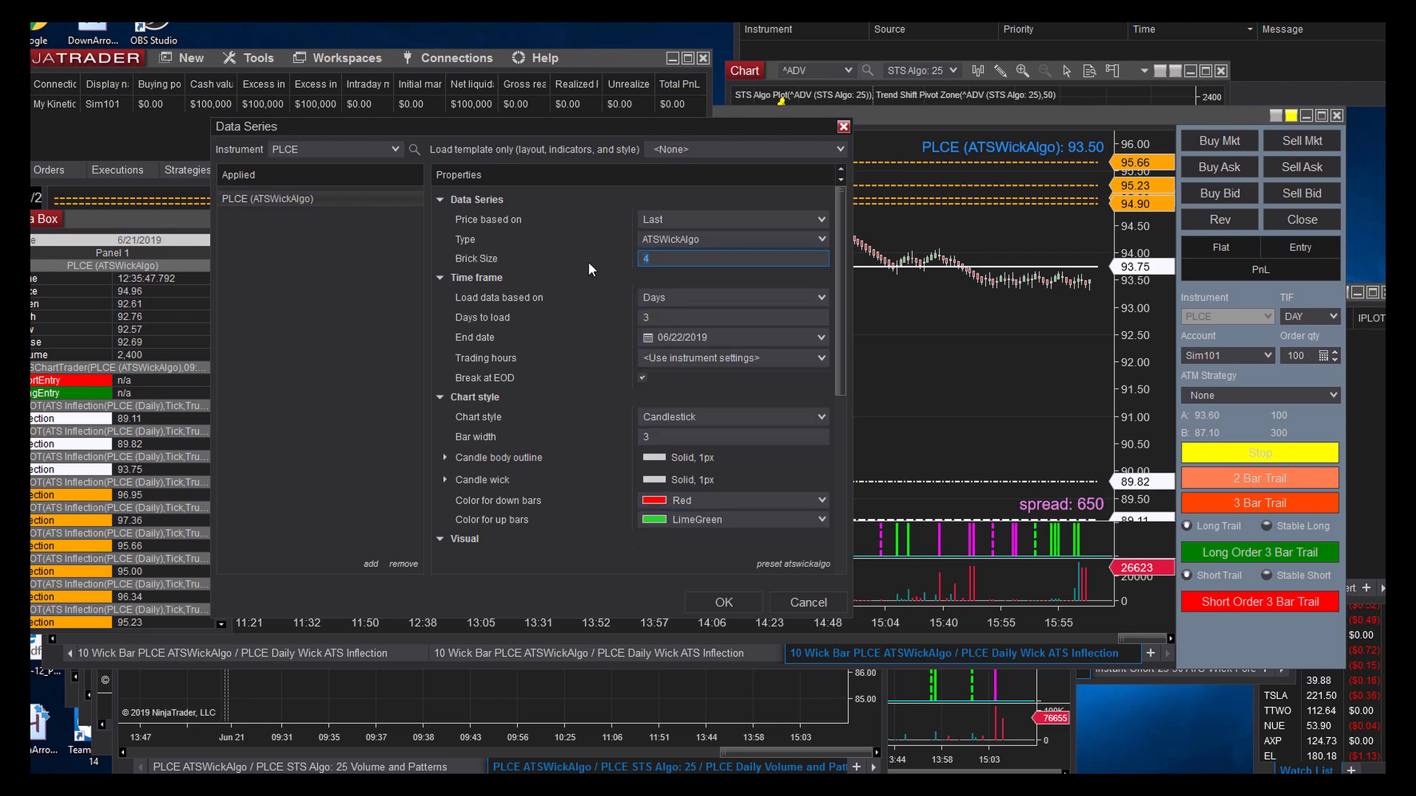
pyautogui.write('10')
pyautogui.click(594, 316)
pyautogui.write('20')
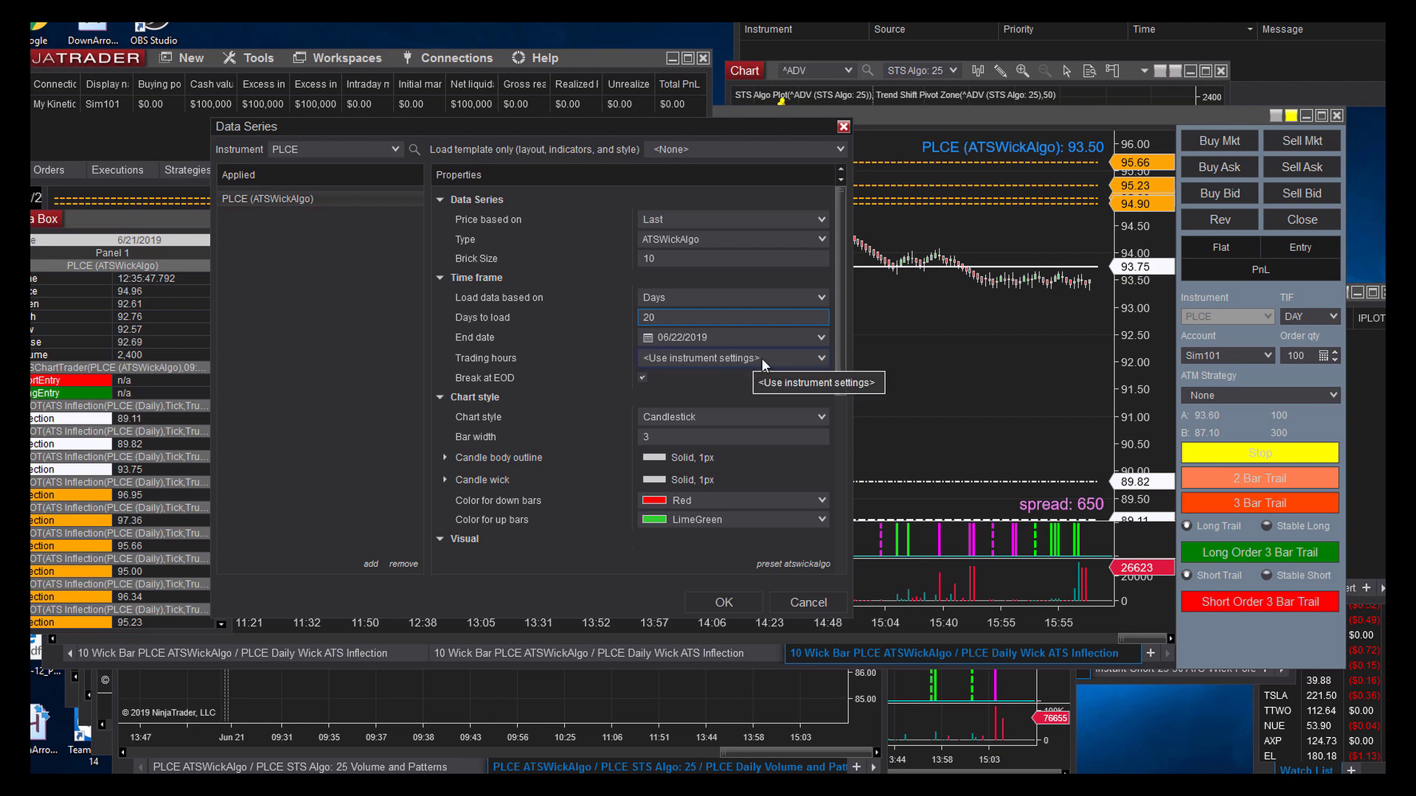
# - Set the trading hours of the PLCE ATSWickAlgo series to US Equities RTH
pyautogui.click(820, 361)
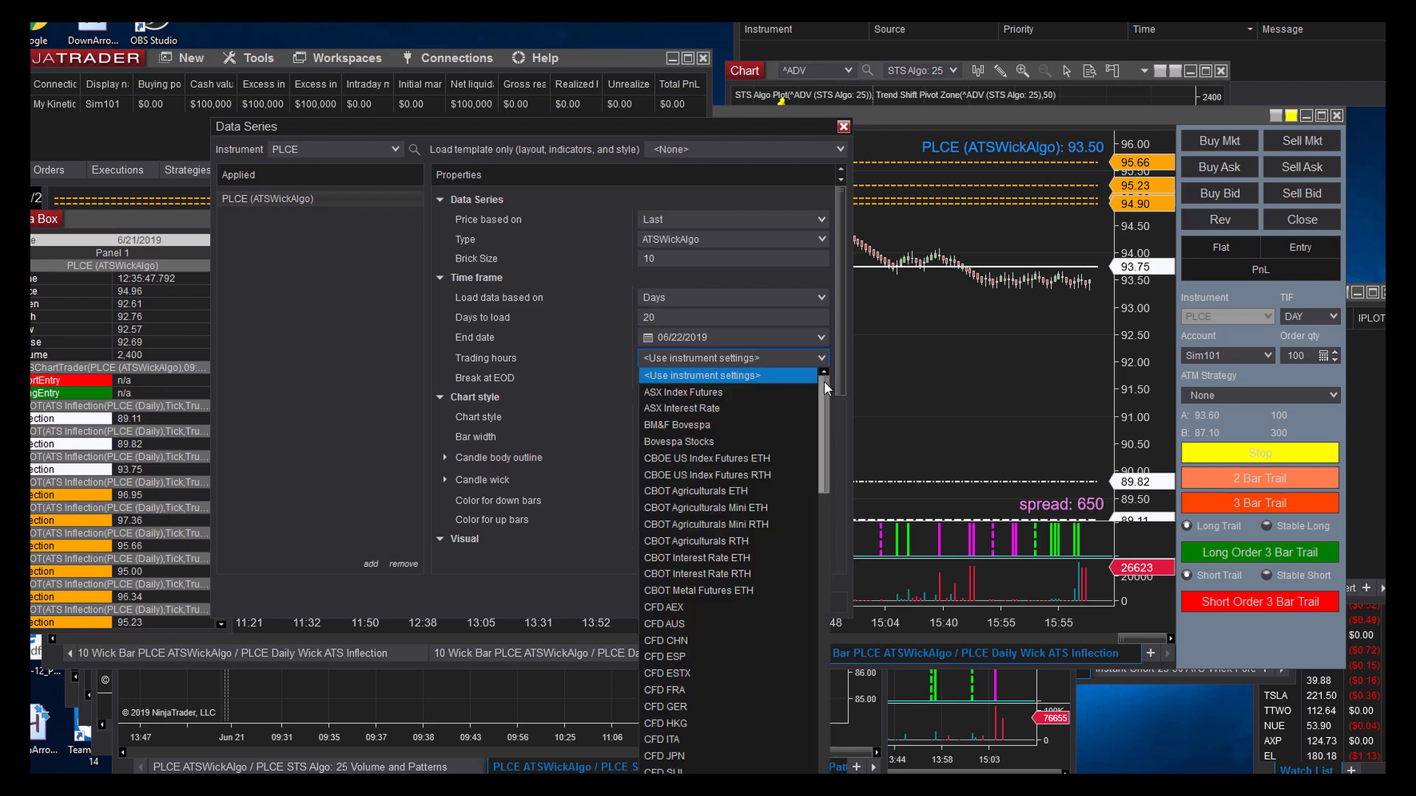
pyautogui.moveTo(825, 382); pyautogui.dragTo(820, 538)
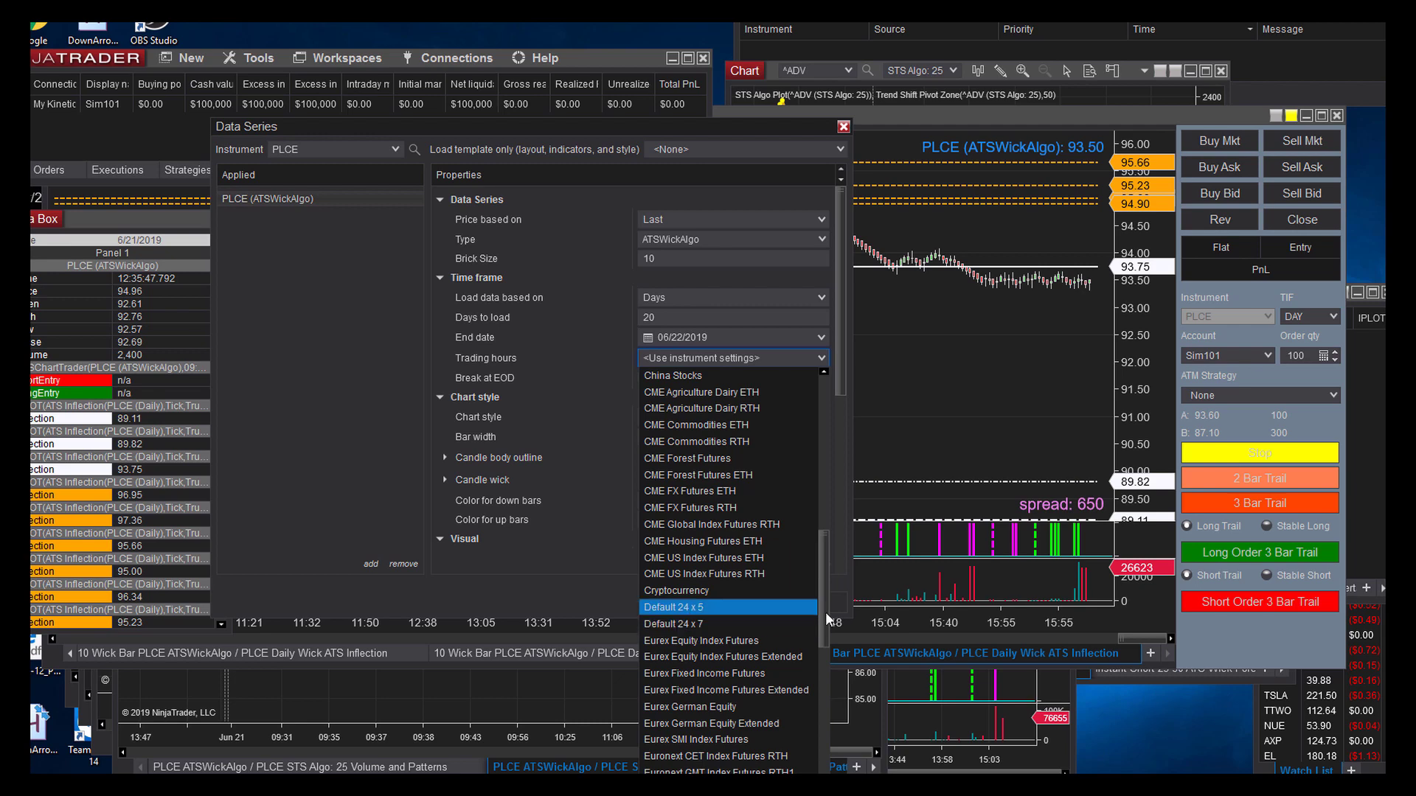
pyautogui.click(808, 684)
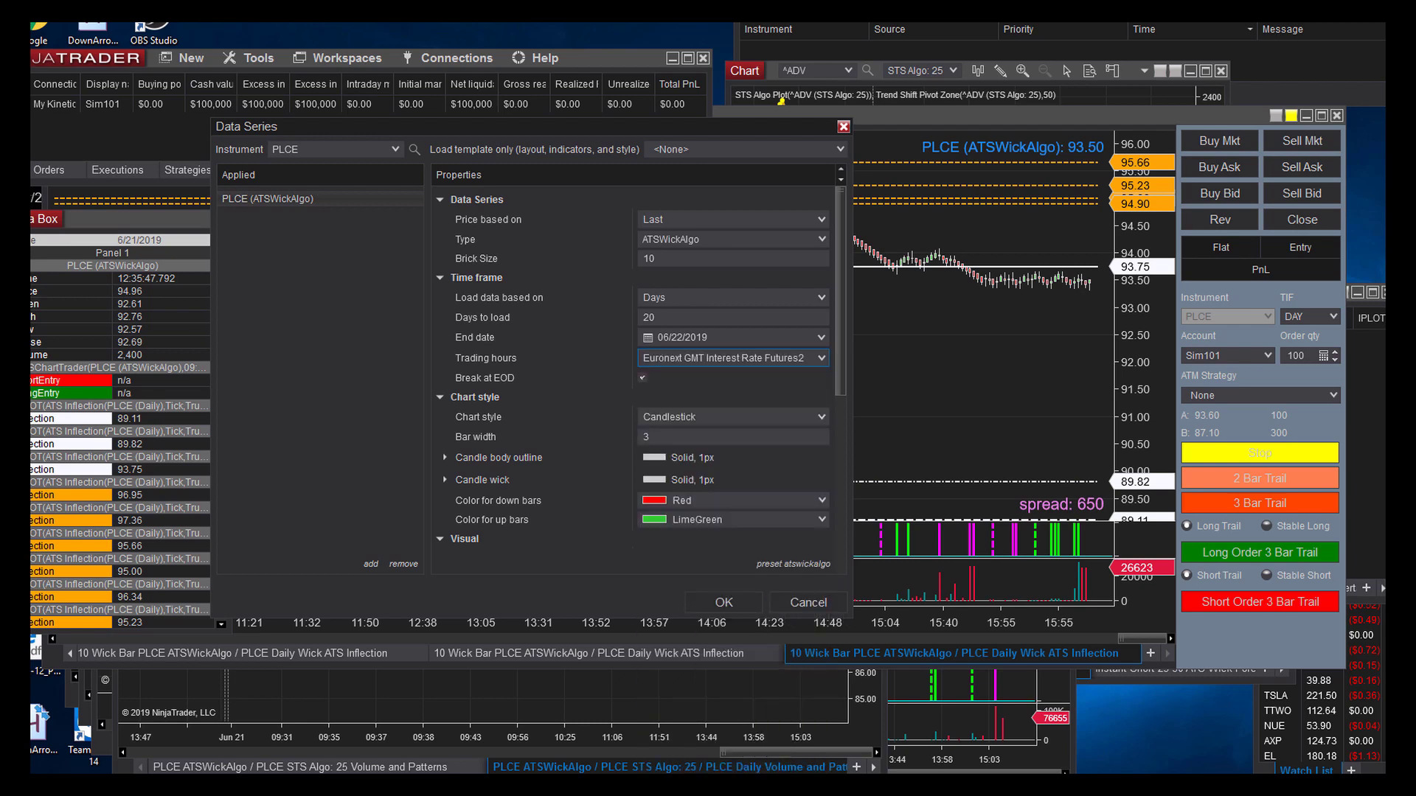
pyautogui.click(721, 359)
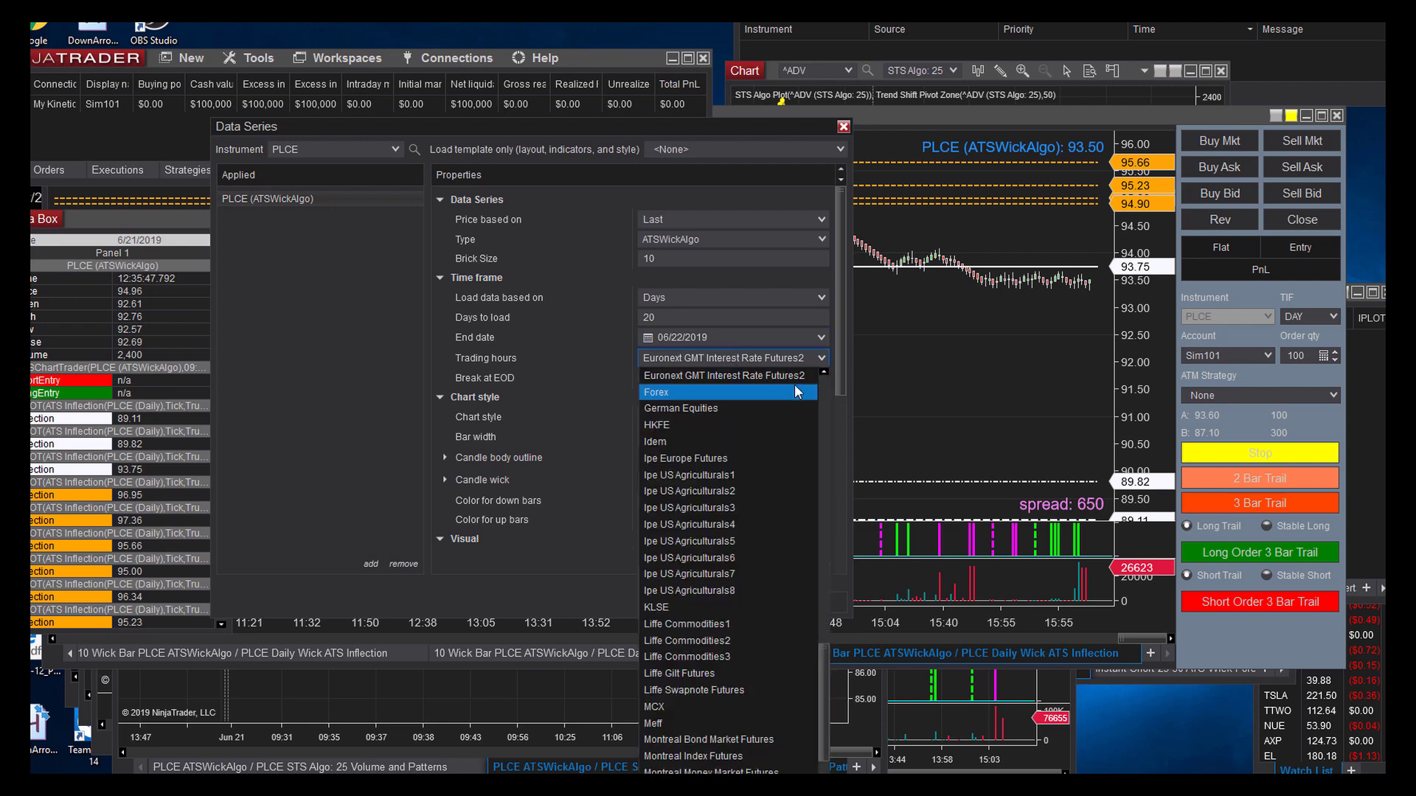
pyautogui.moveTo(827, 689); pyautogui.dragTo(822, 770)
pyautogui.click(701, 767)
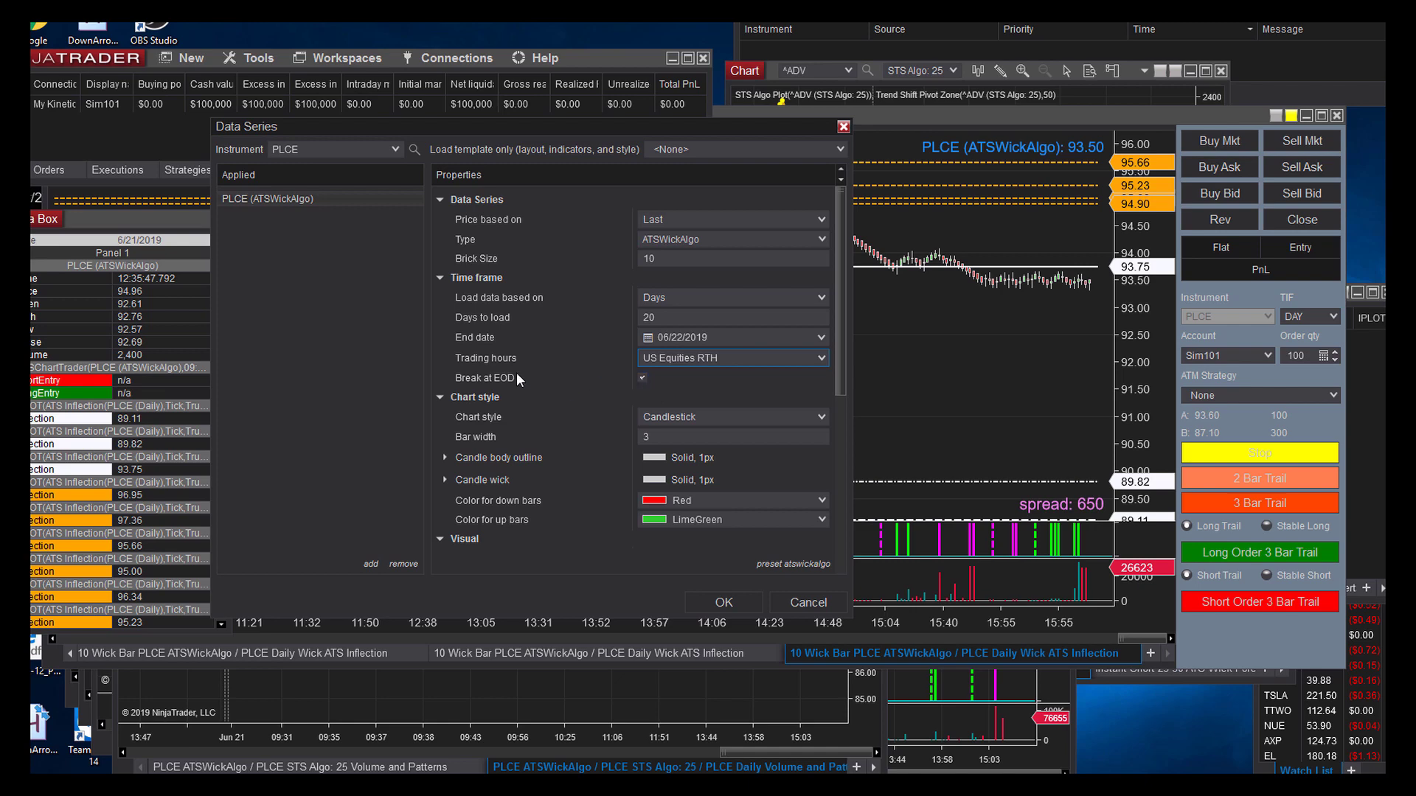
# - Add PLCE as a second data series and set its type to Day
pyautogui.click(395, 150)
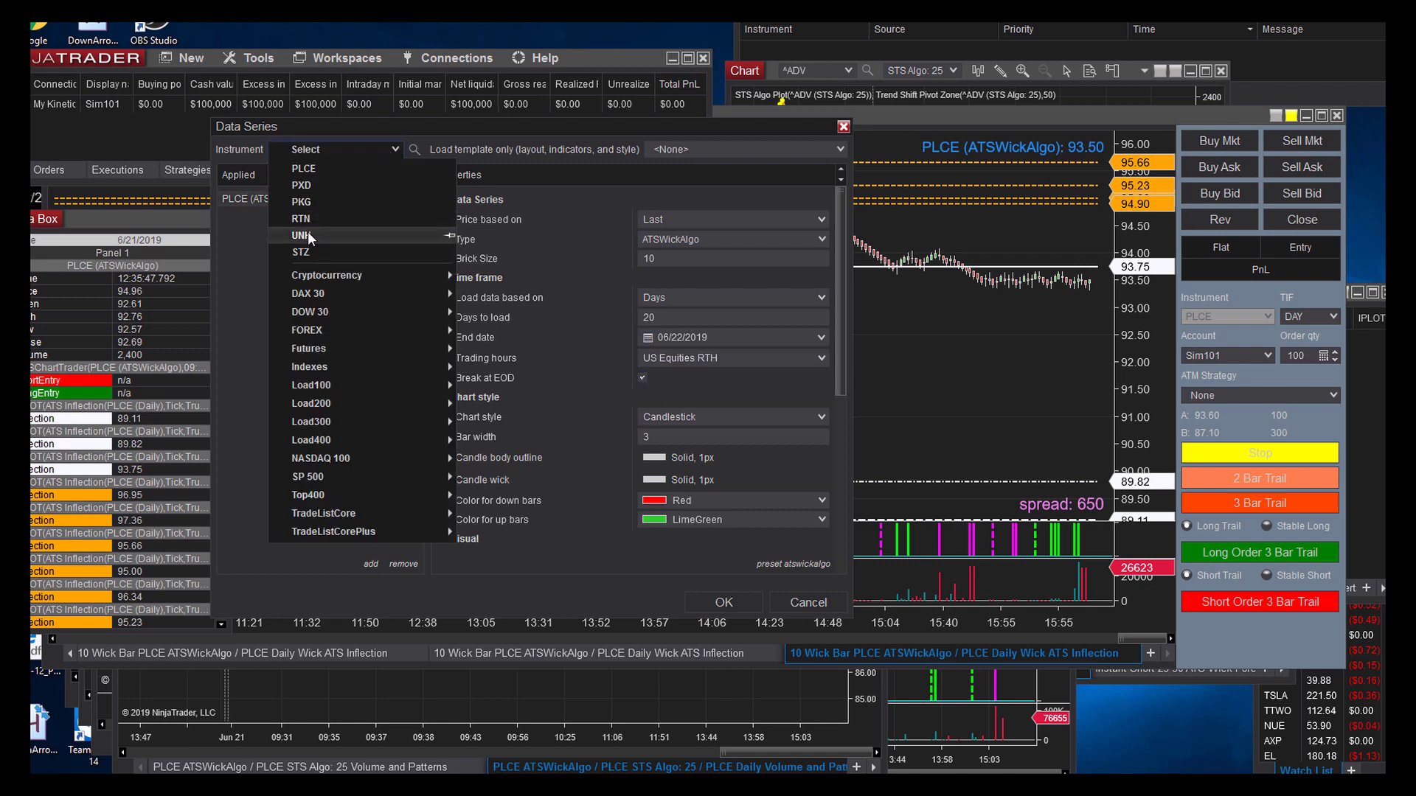
pyautogui.click(310, 168)
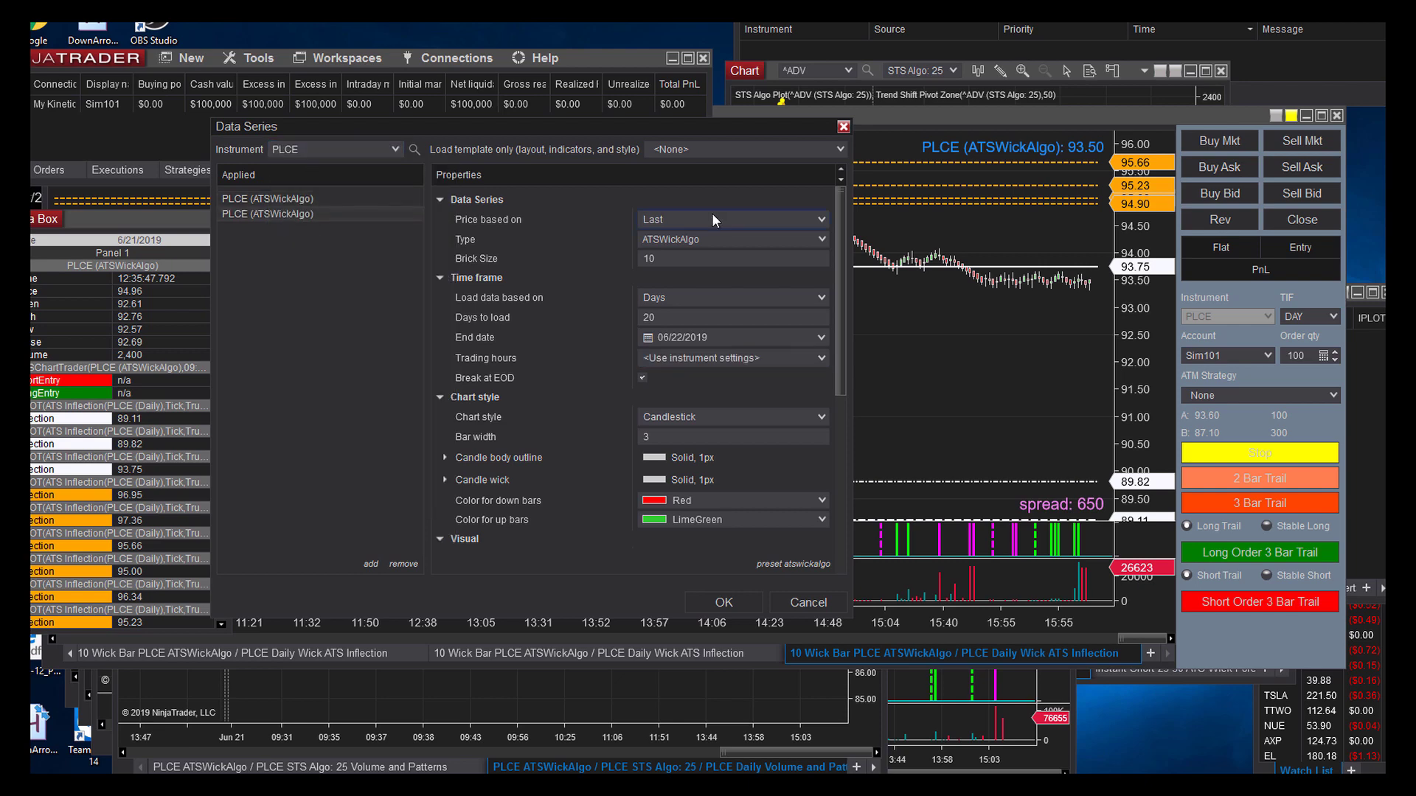
pyautogui.click(809, 239)
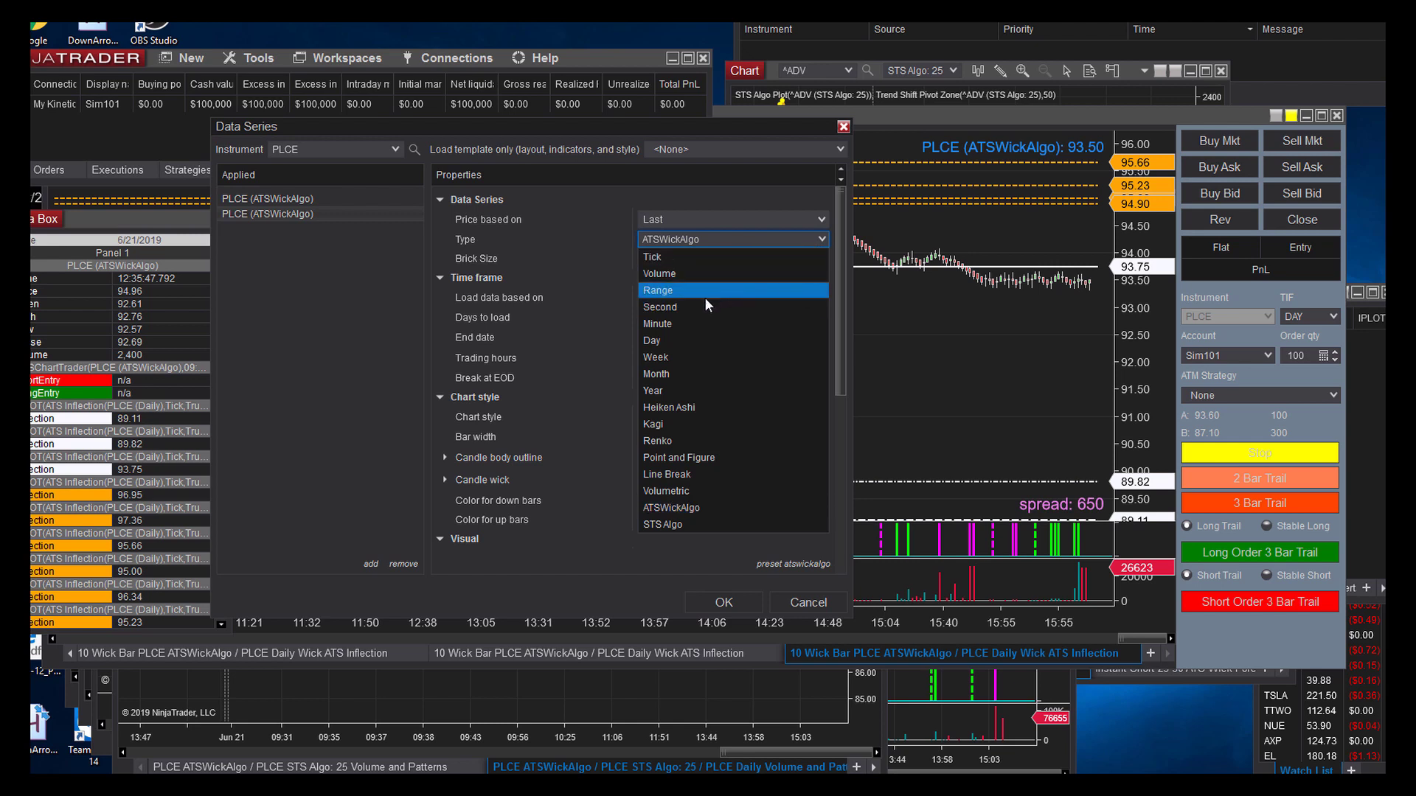
pyautogui.click(667, 338)
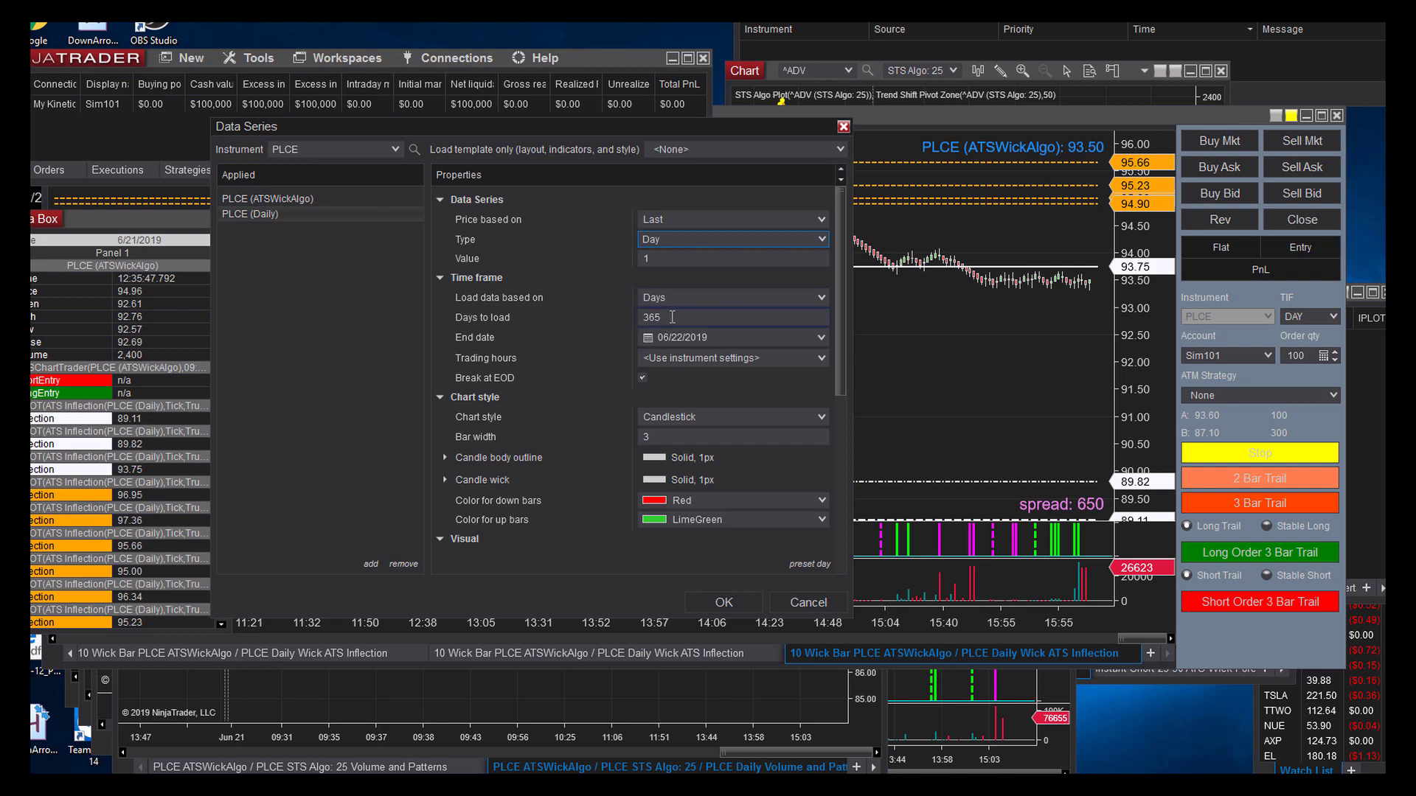
# - Set the trading hours of the PLCE Daily series to US Equities RTH
pyautogui.click(820, 358)
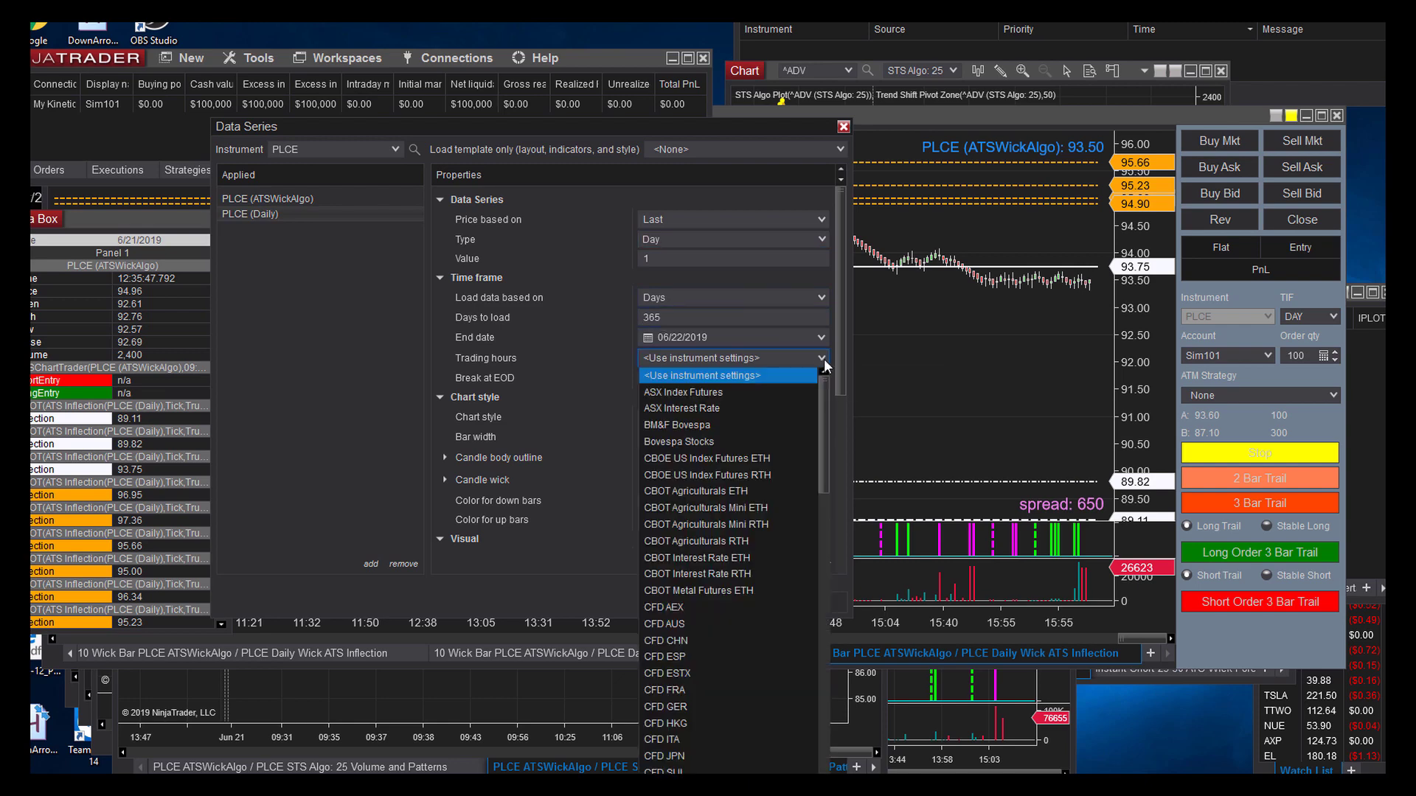
pyautogui.moveTo(825, 386); pyautogui.dragTo(813, 705)
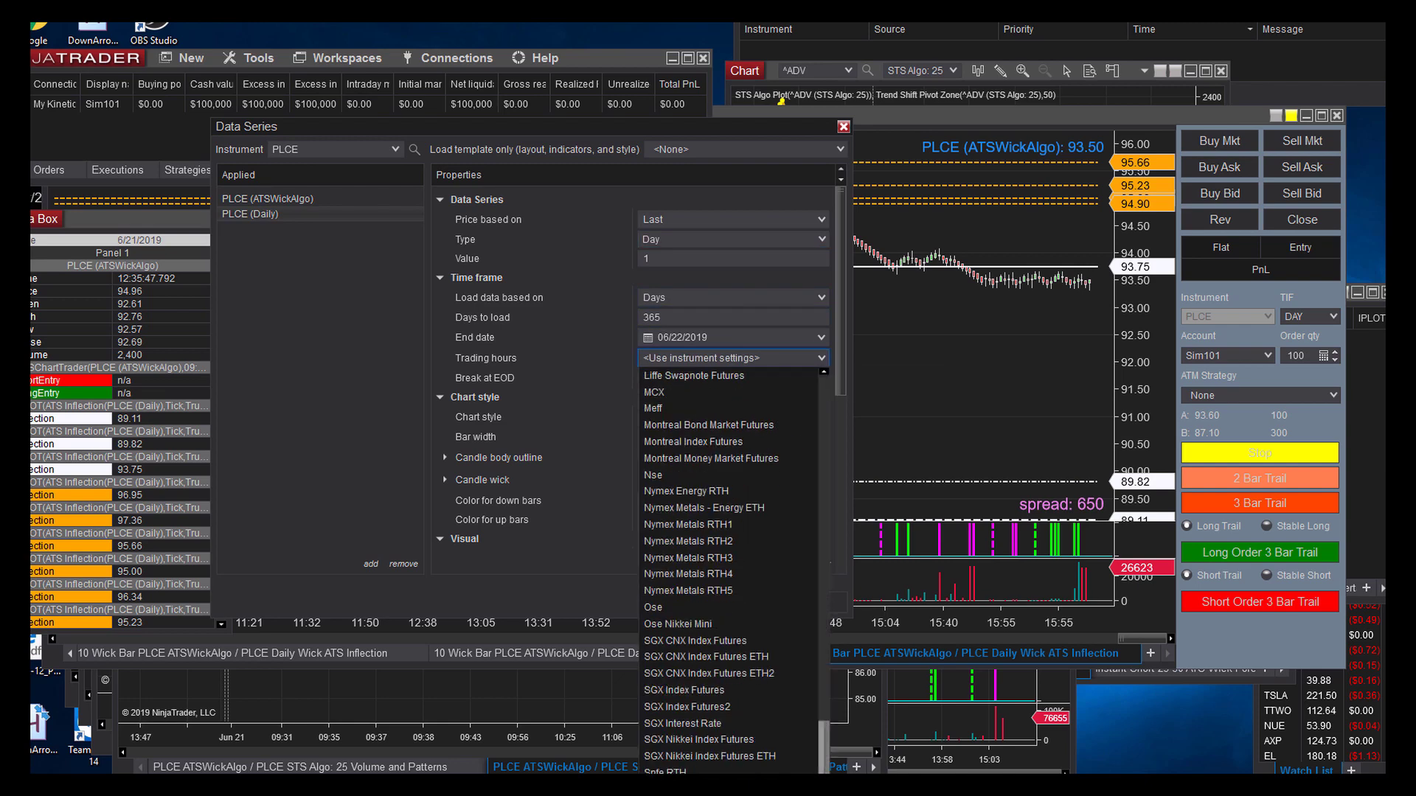
pyautogui.click(737, 473)
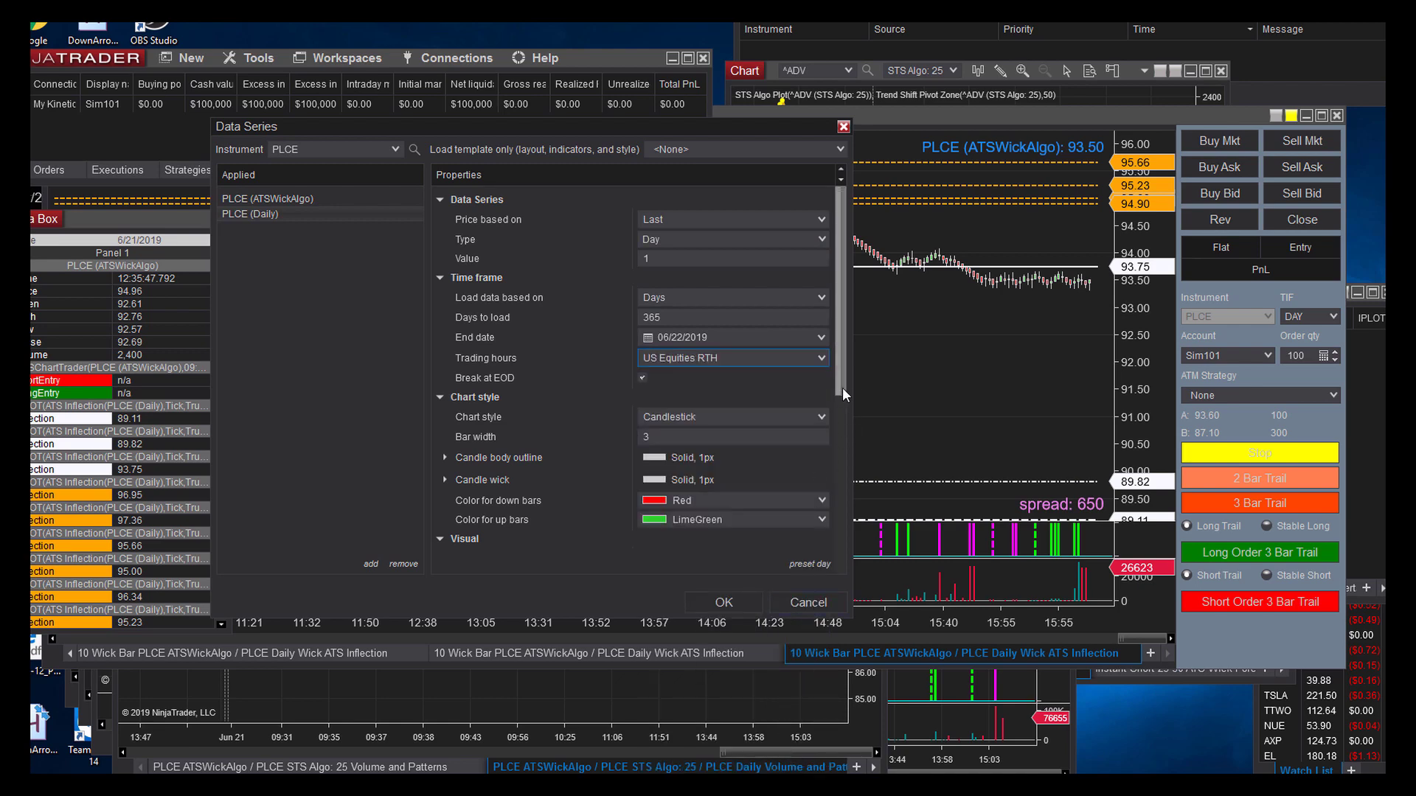
# - Set Plot executions to Do not plot for both the PLCE Daily and the PLCE ATSWickAlgo series
pyautogui.moveTo(842, 394); pyautogui.dragTo(837, 590)
pyautogui.click(707, 541)
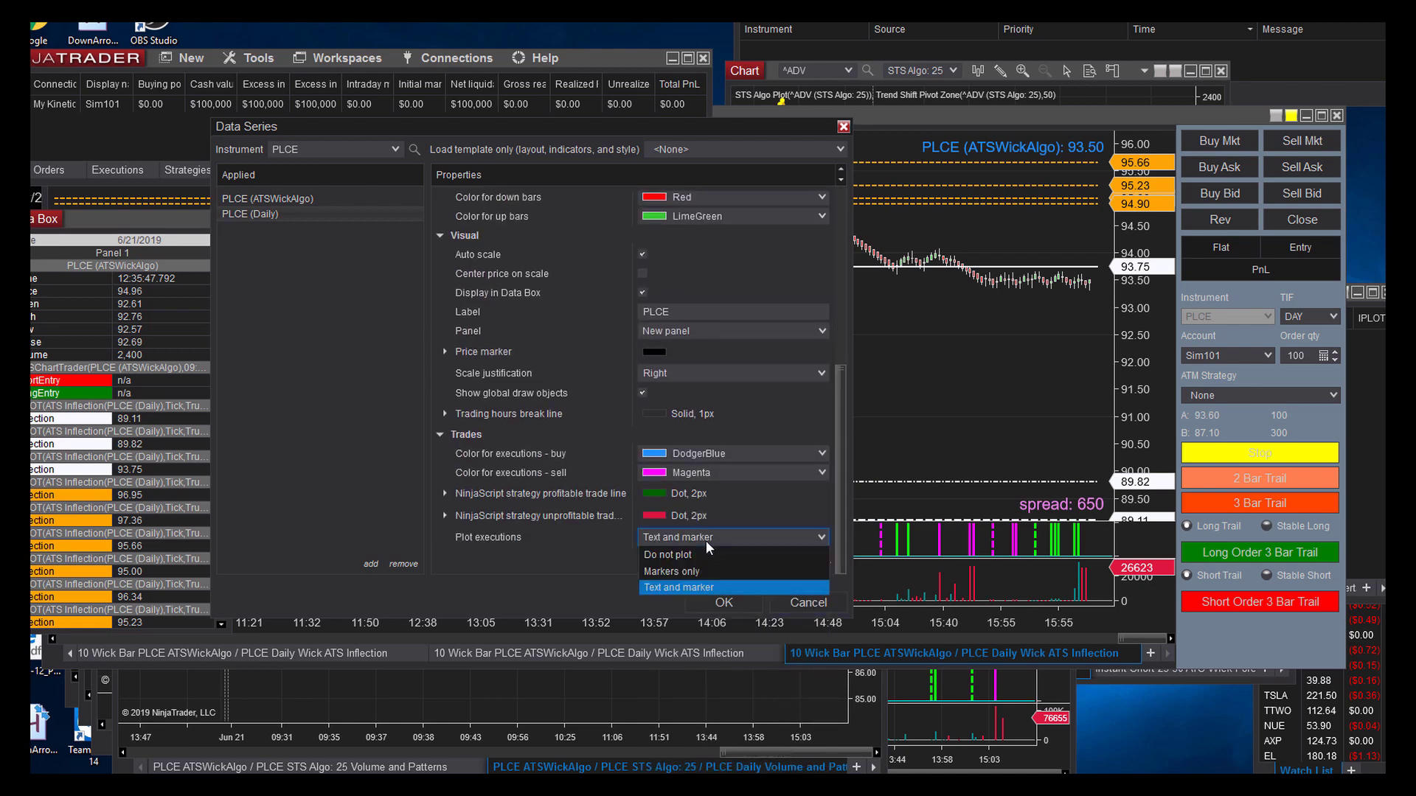
pyautogui.click(693, 554)
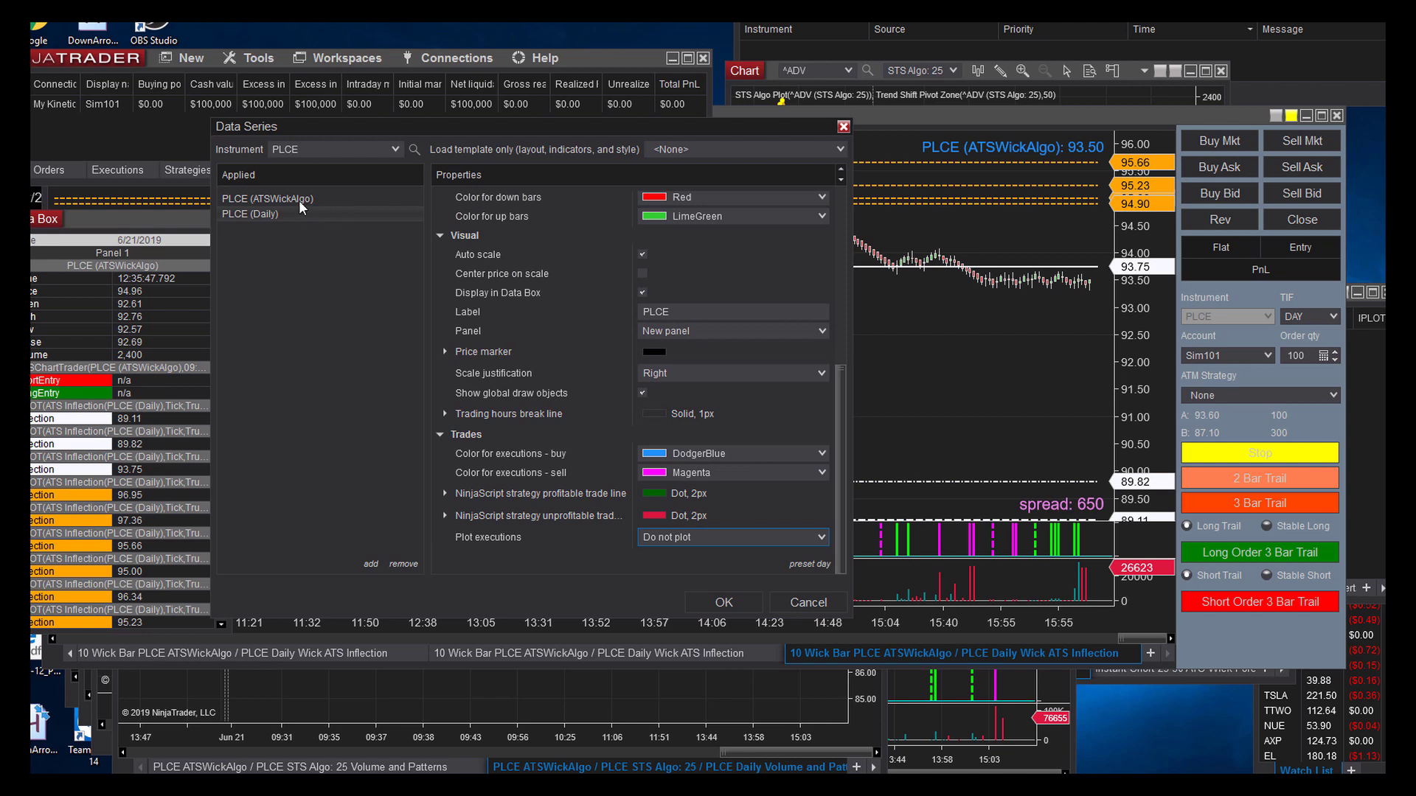
pyautogui.click(299, 201)
pyautogui.click(704, 536)
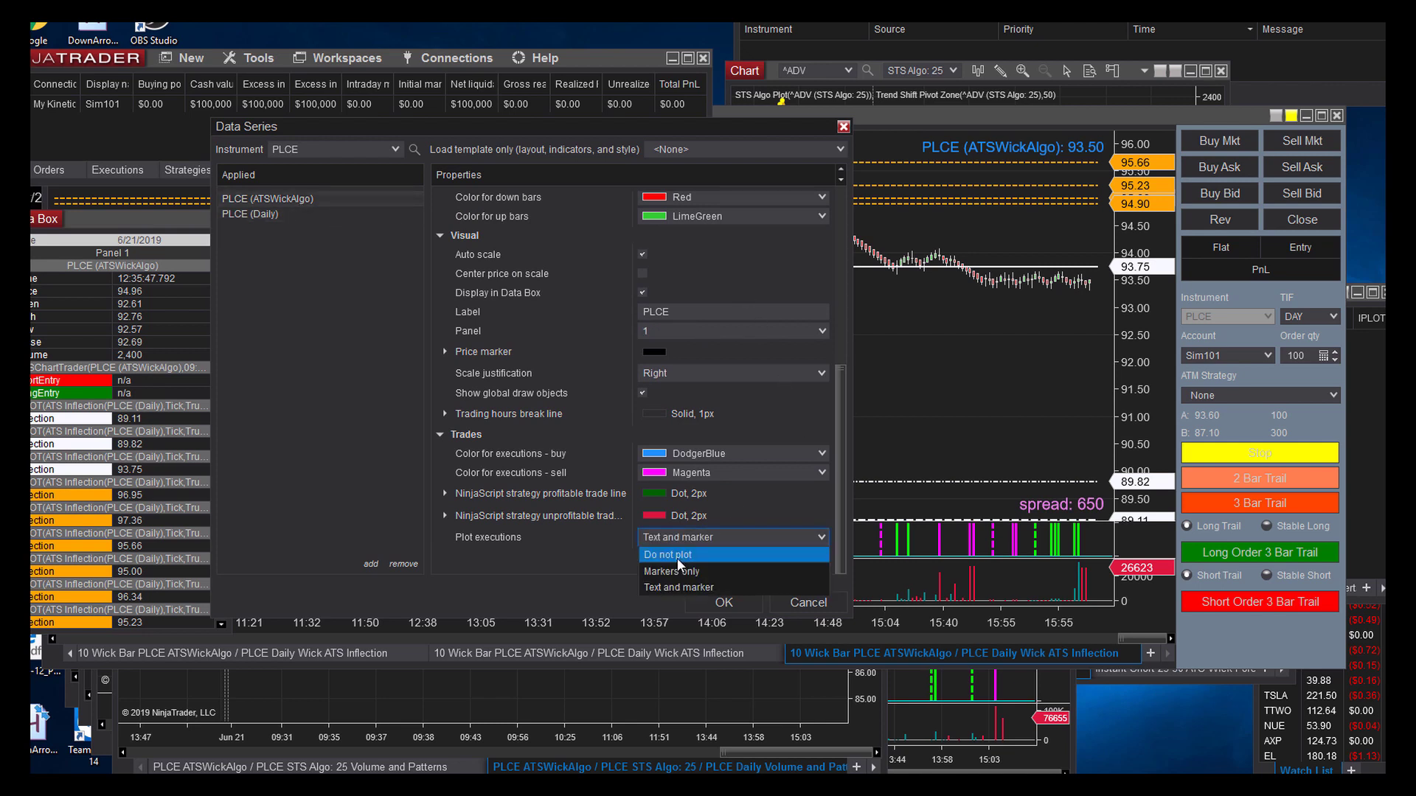
pyautogui.click(677, 556)
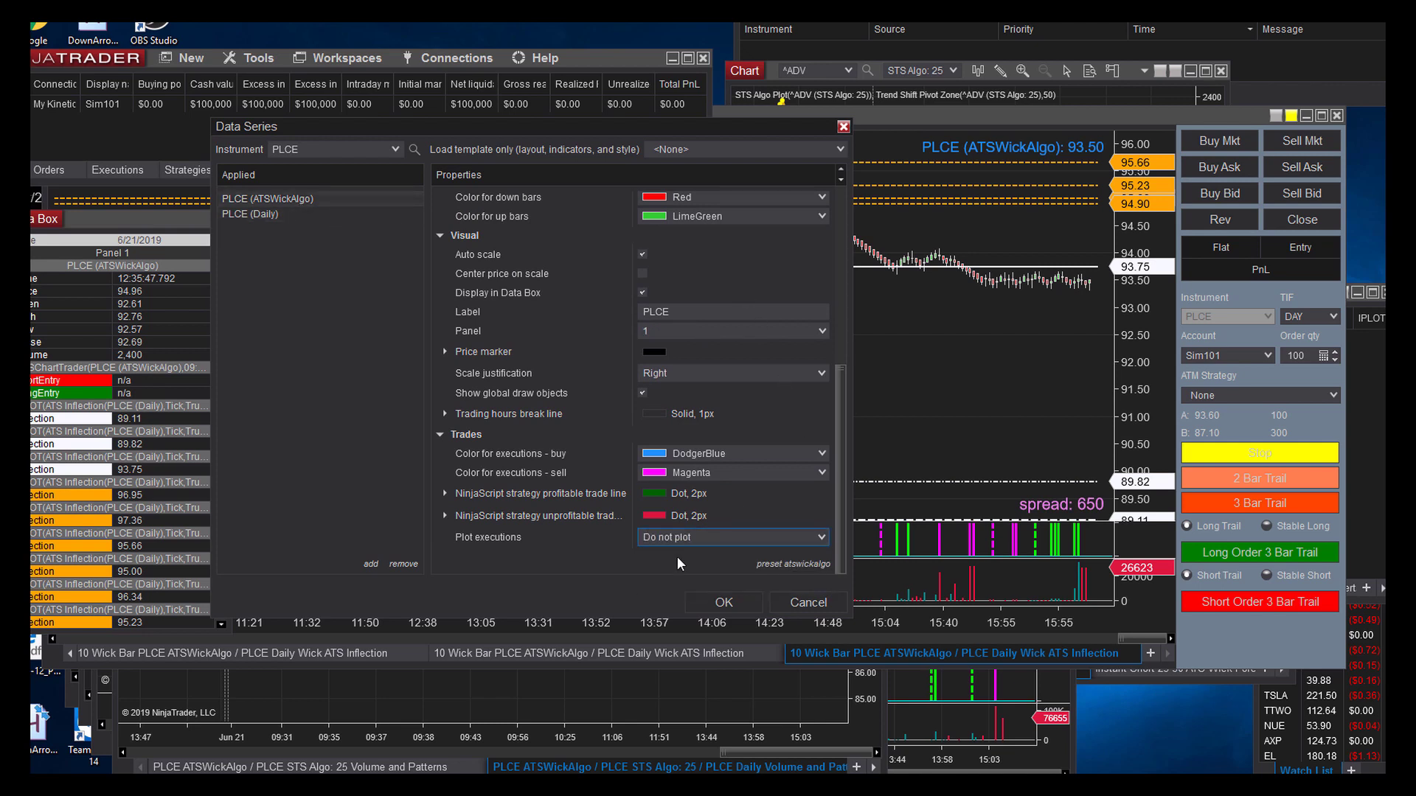
pyautogui.click(273, 215)
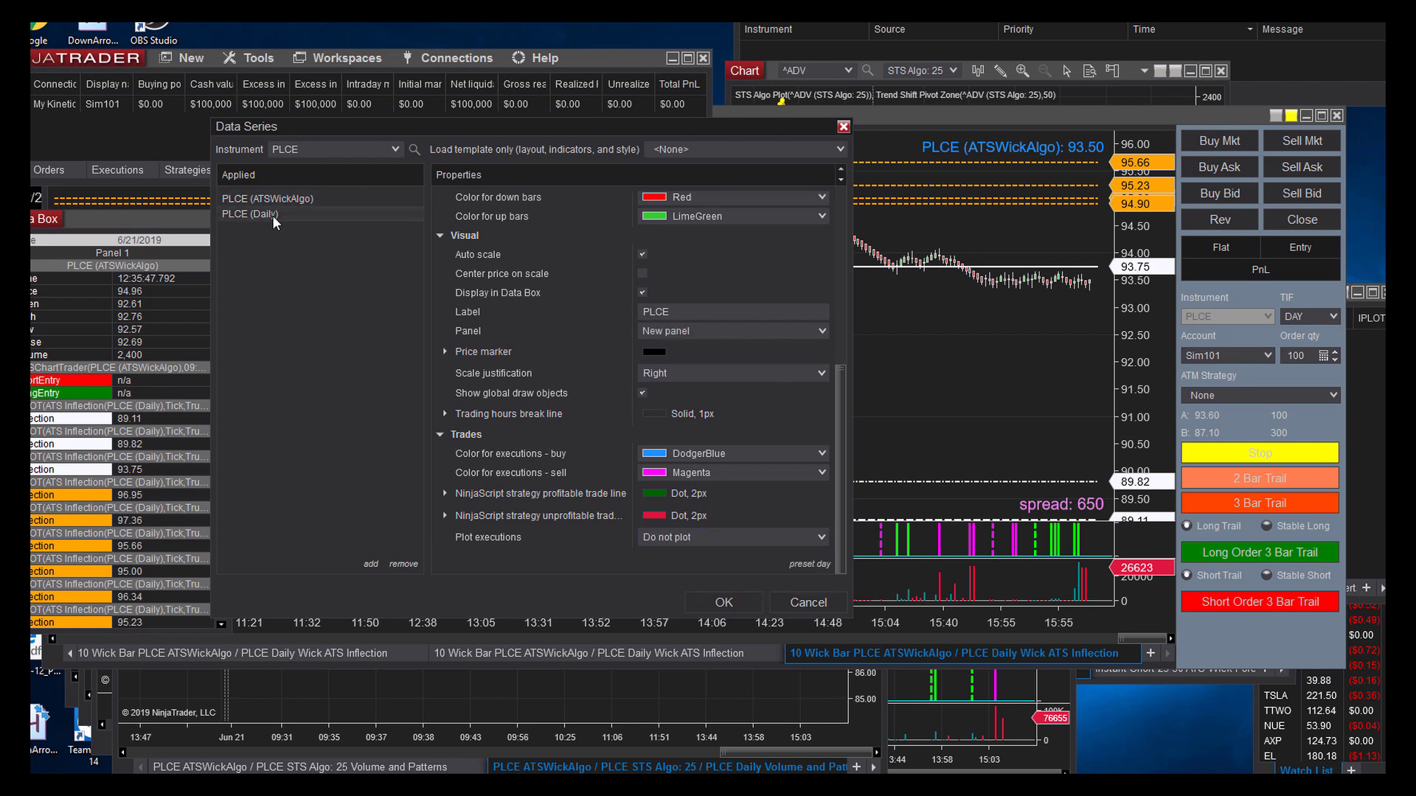
pyautogui.click(652, 330)
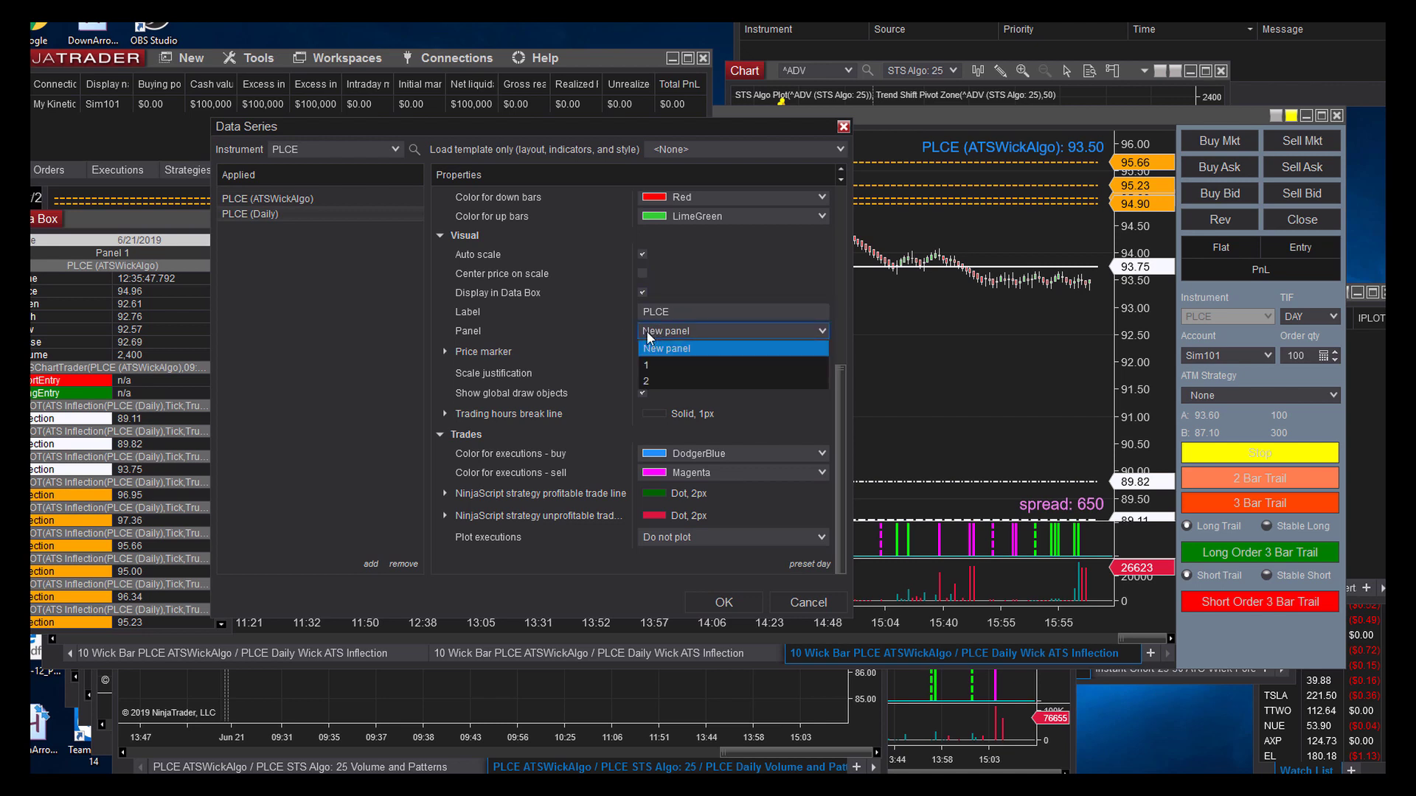
pyautogui.click(653, 368)
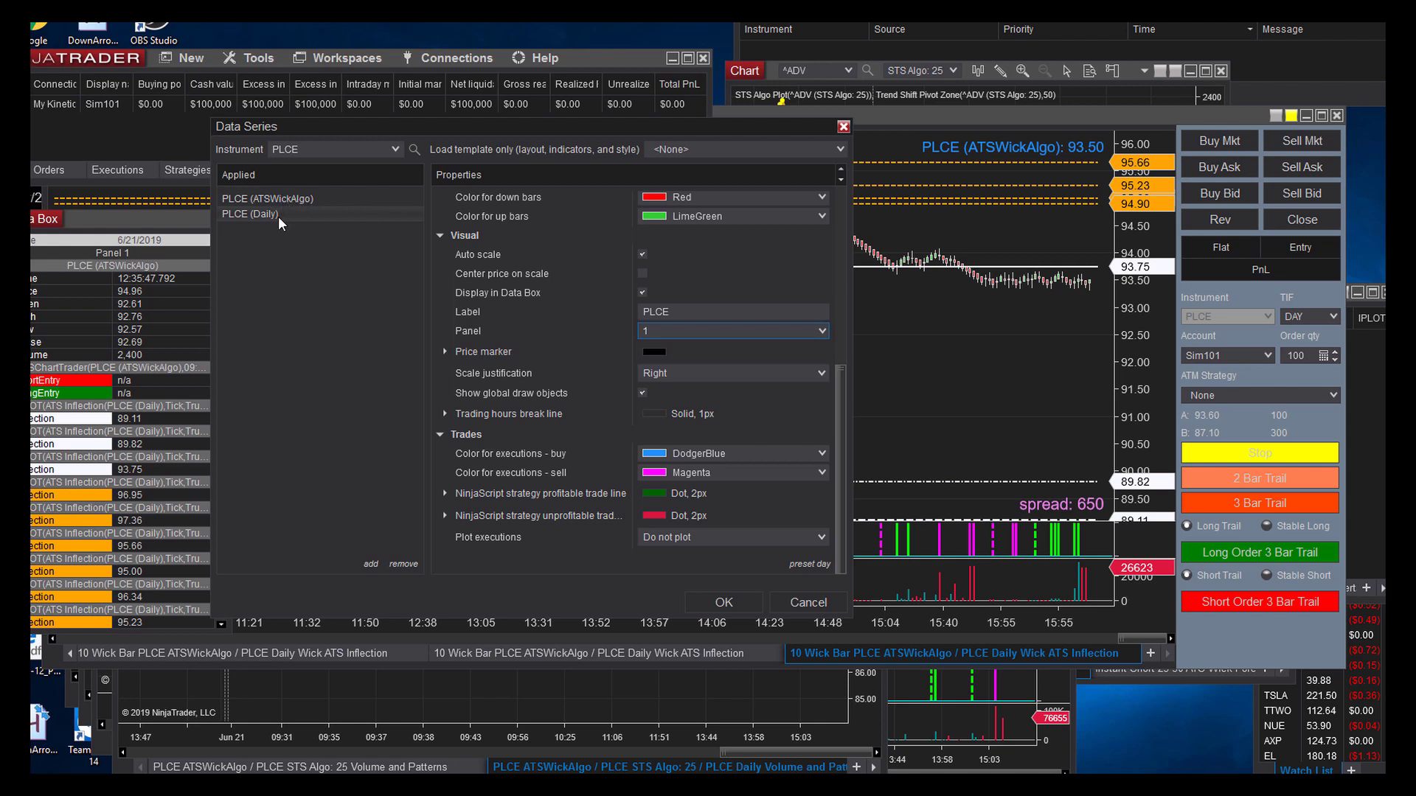
pyautogui.click(686, 331)
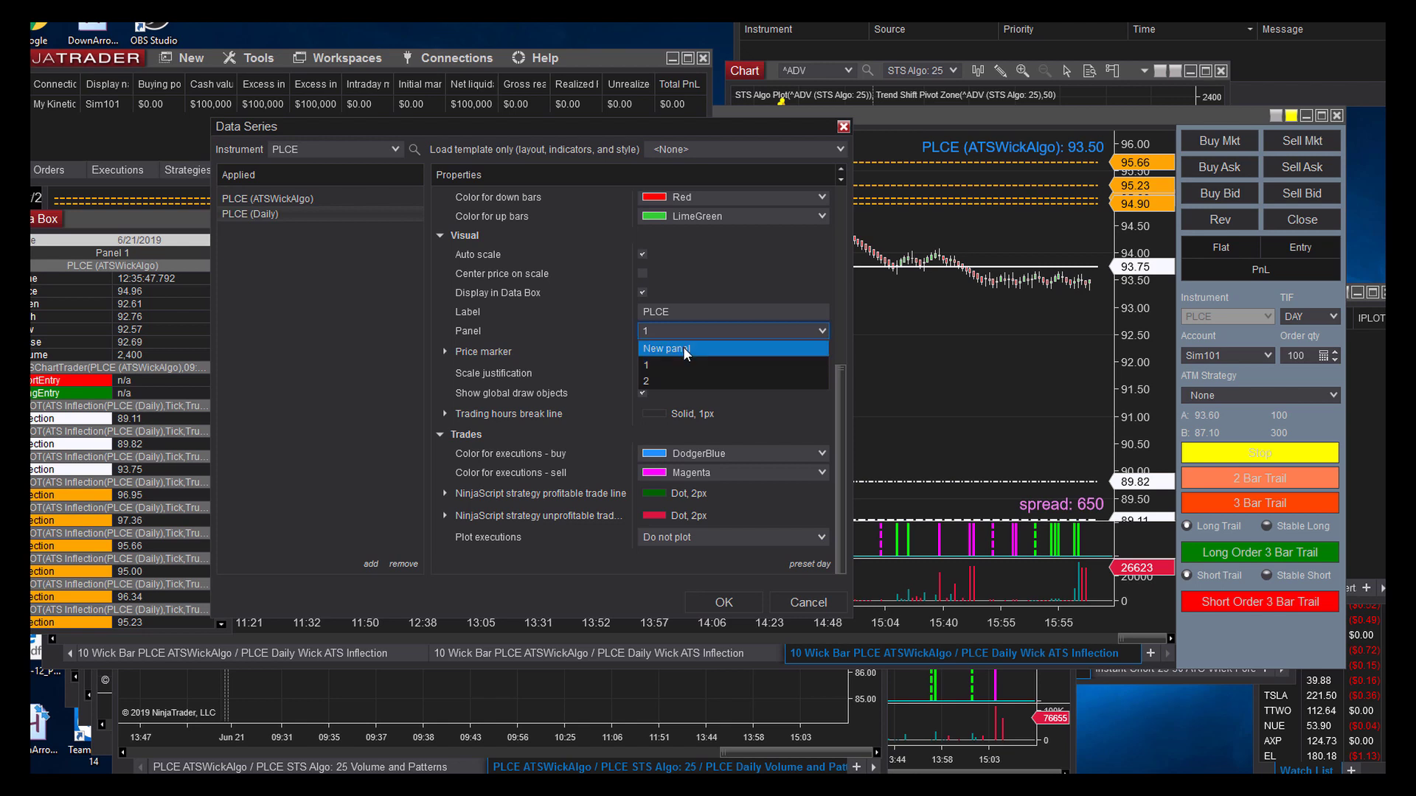
pyautogui.click(683, 346)
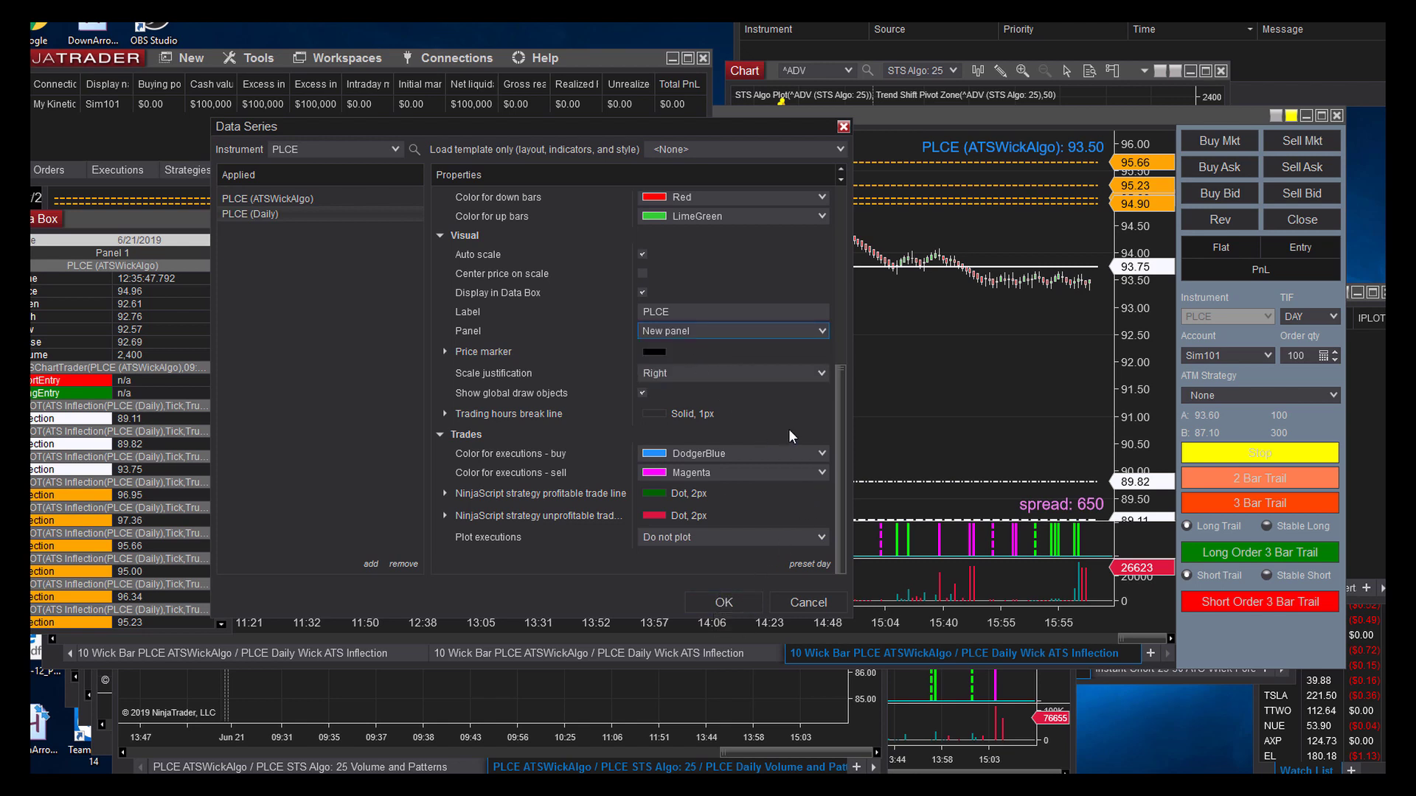
# - Create the PLCE chart from the two data series and move its window clear of the account window
pyautogui.click(723, 603)
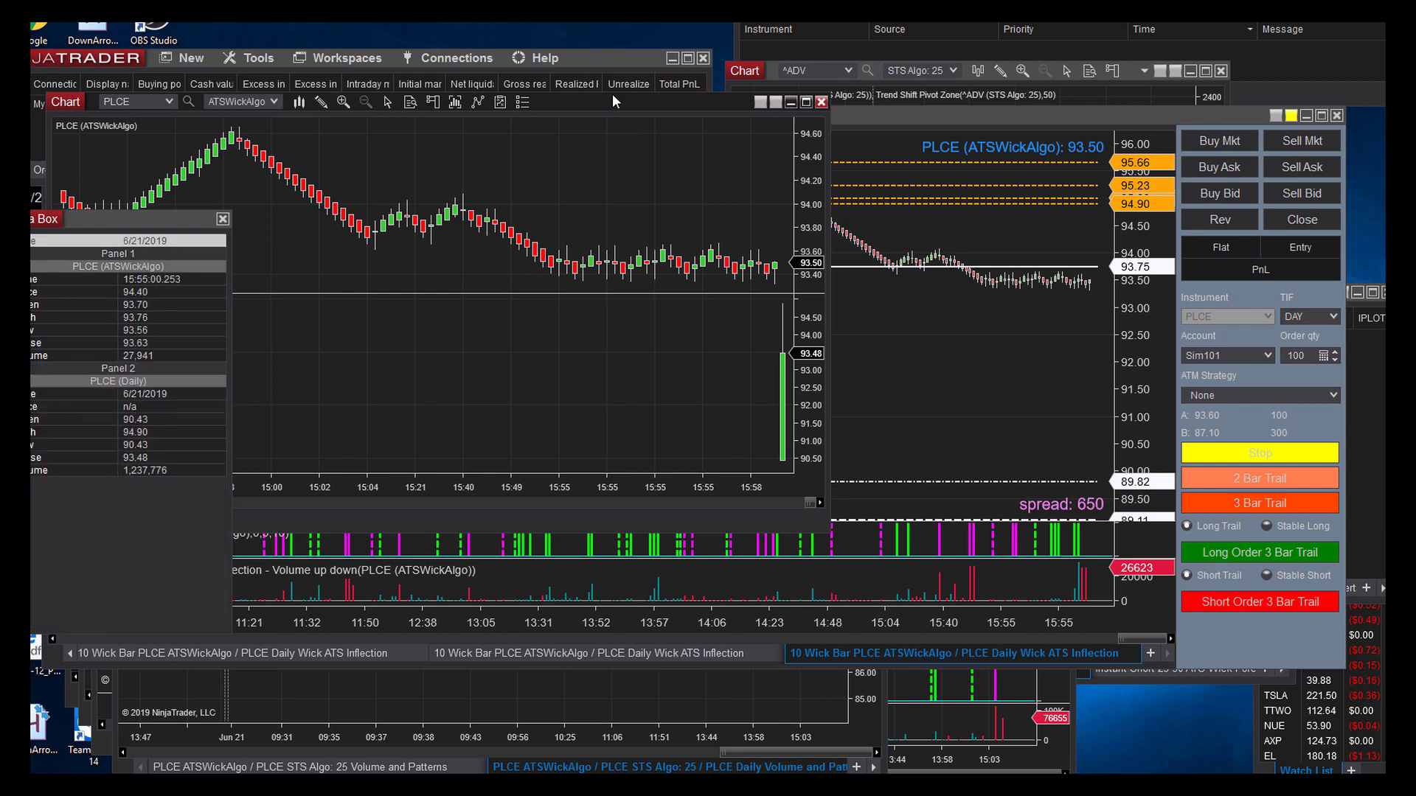
pyautogui.moveTo(621, 107); pyautogui.dragTo(828, 215)
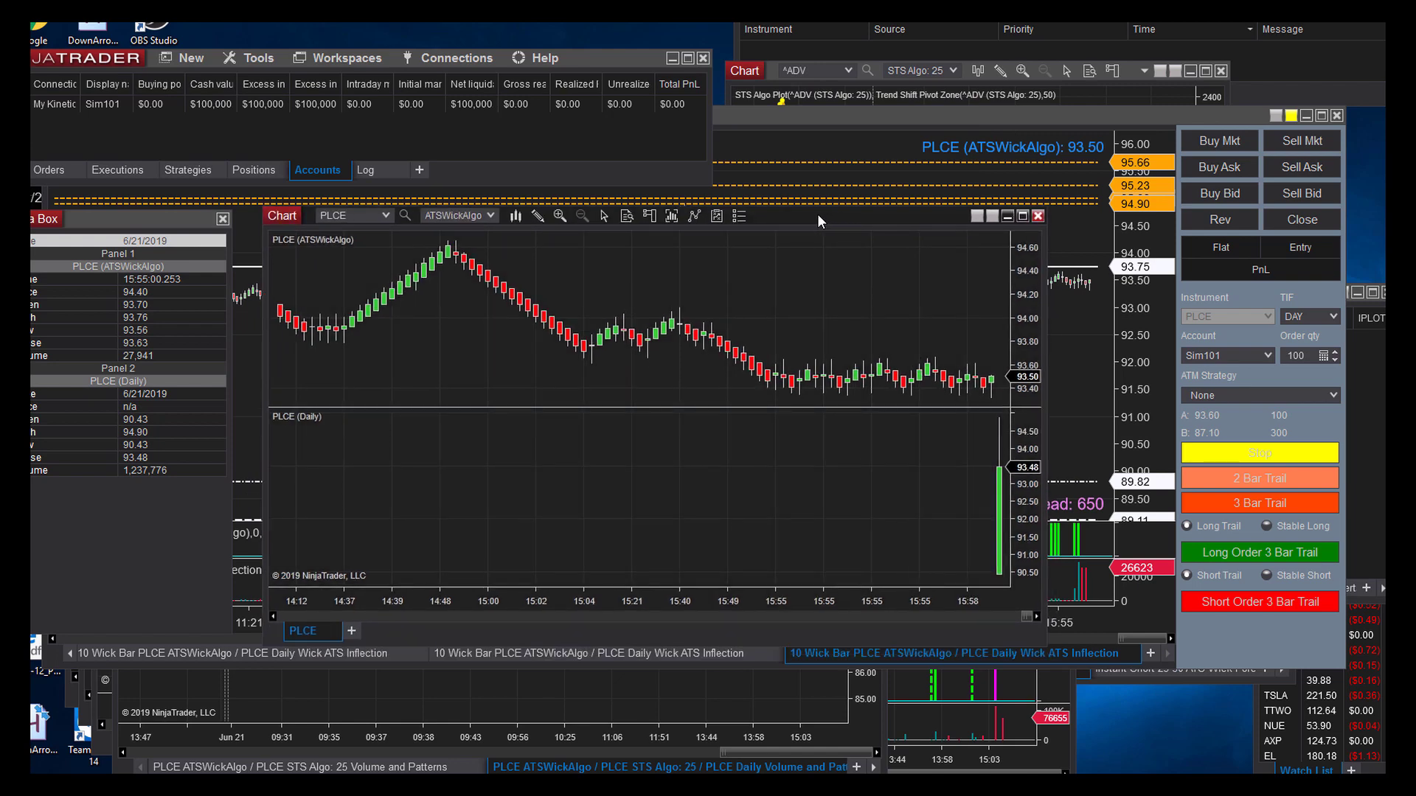
# - Reopen the new chart's data series settings and assign the PLCE Daily series to panel 1
pyautogui.rightClick(529, 335)
pyautogui.click(575, 415)
pyautogui.click(454, 274)
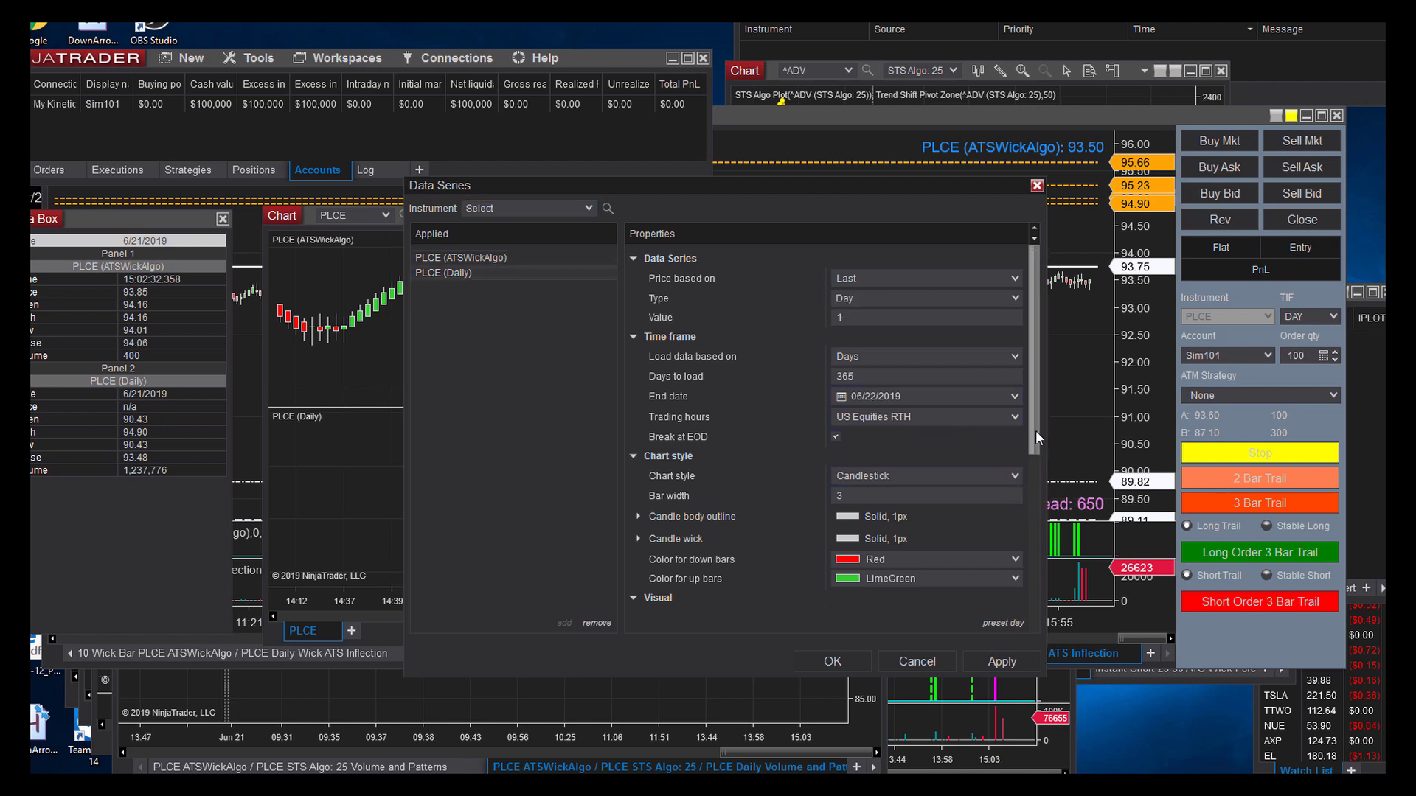
pyautogui.moveTo(1038, 425); pyautogui.dragTo(1041, 524)
pyautogui.click(859, 525)
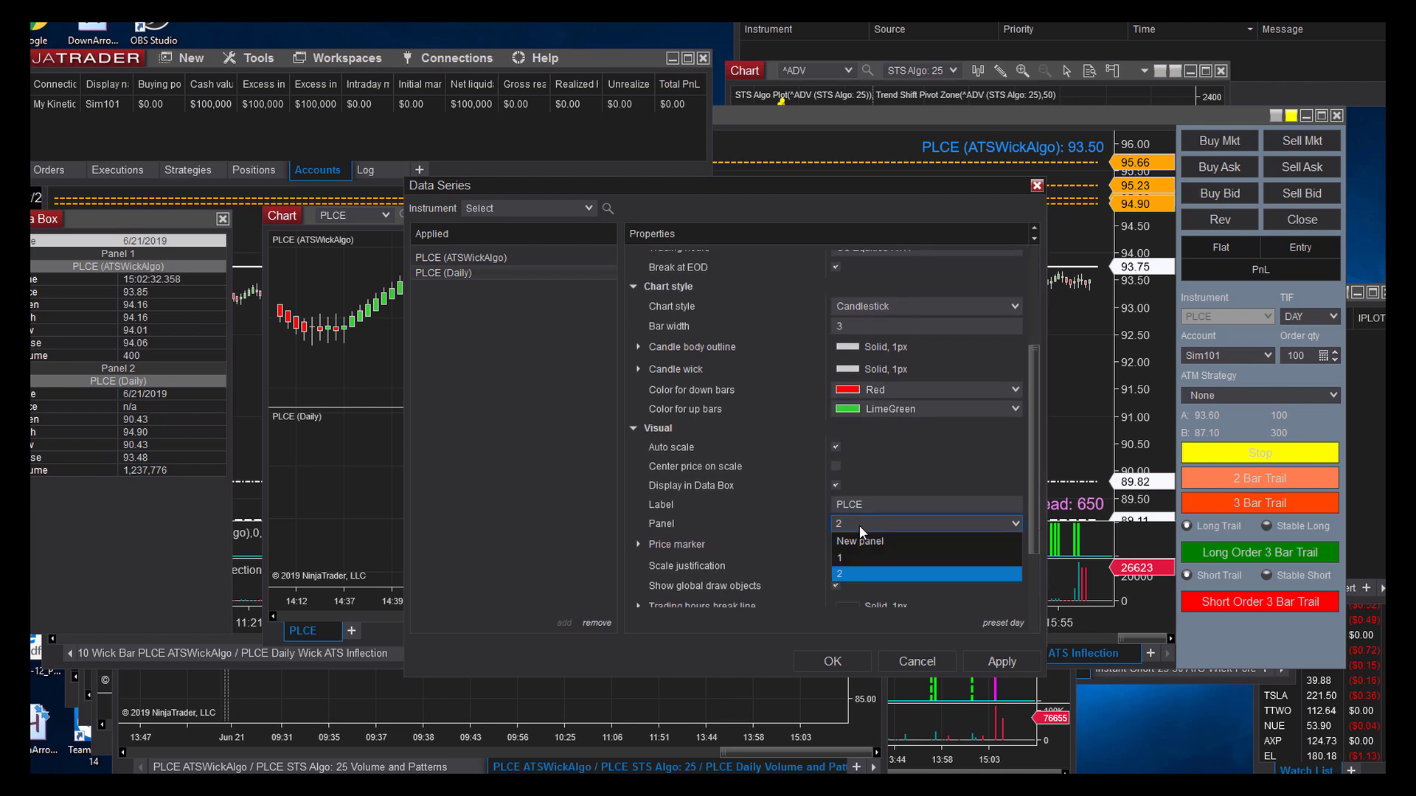
pyautogui.click(856, 557)
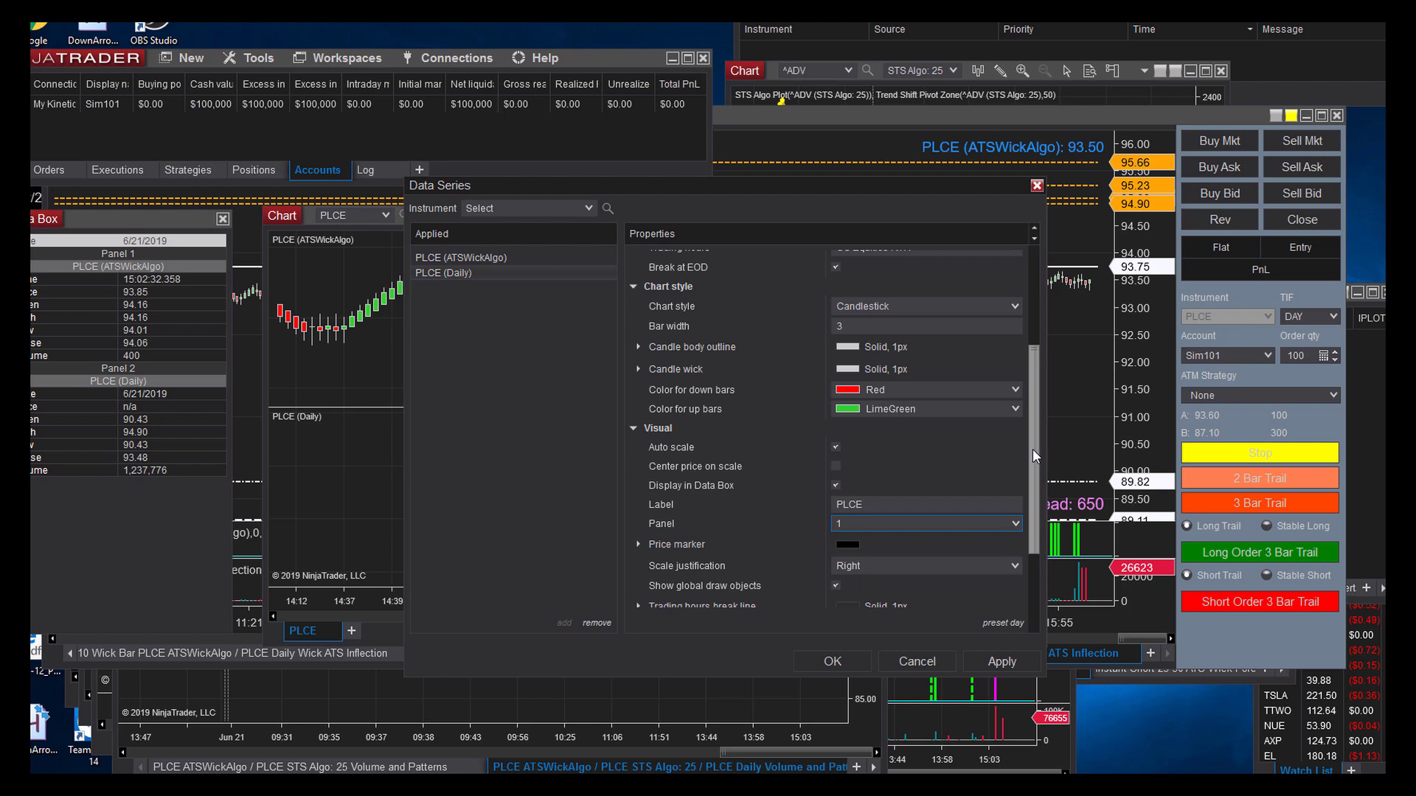
# - Change the Daily series' chart style to STS Algo (MUST SET FOR PROPER FUNCTION) and apply the settings
pyautogui.moveTo(1033, 450); pyautogui.dragTo(1045, 360)
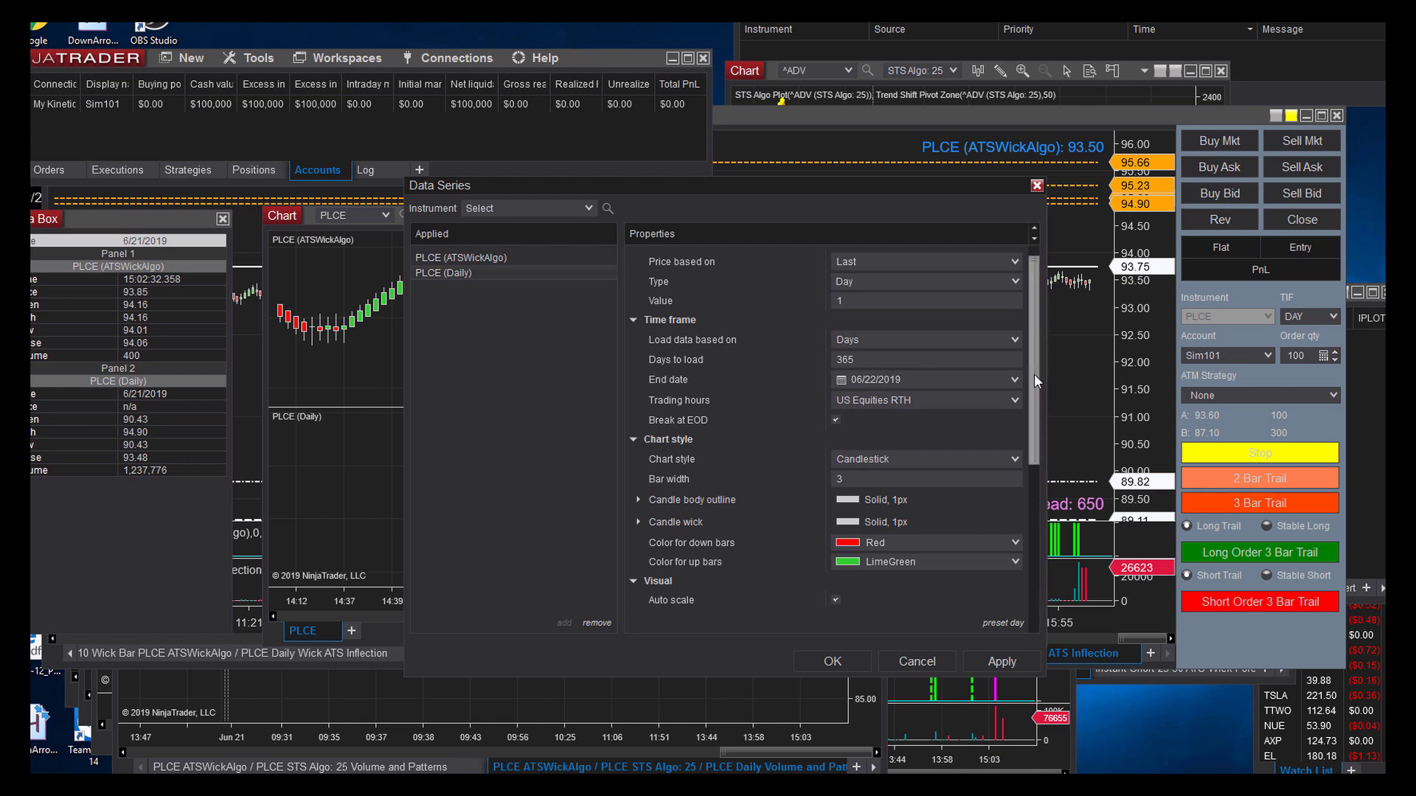
pyautogui.click(864, 460)
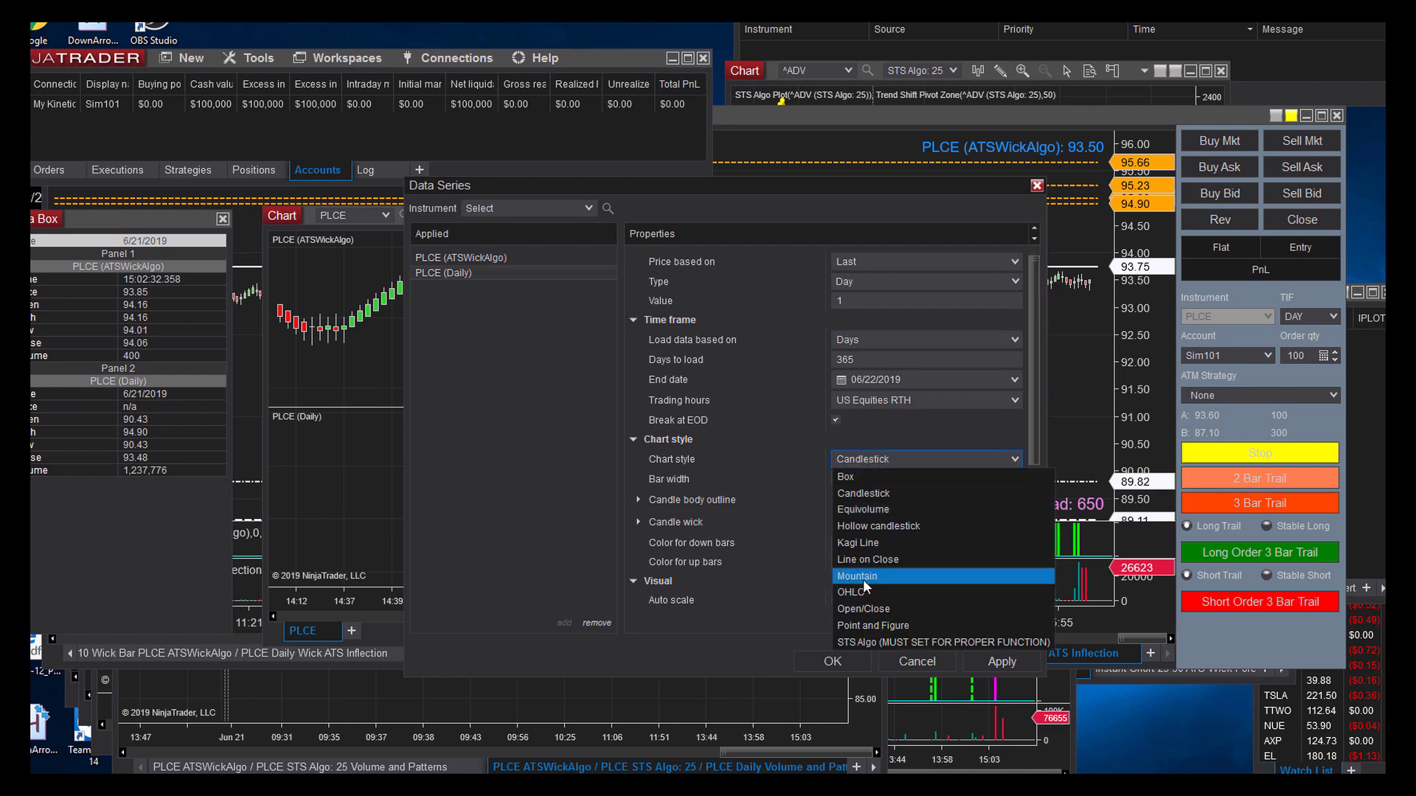
pyautogui.click(906, 643)
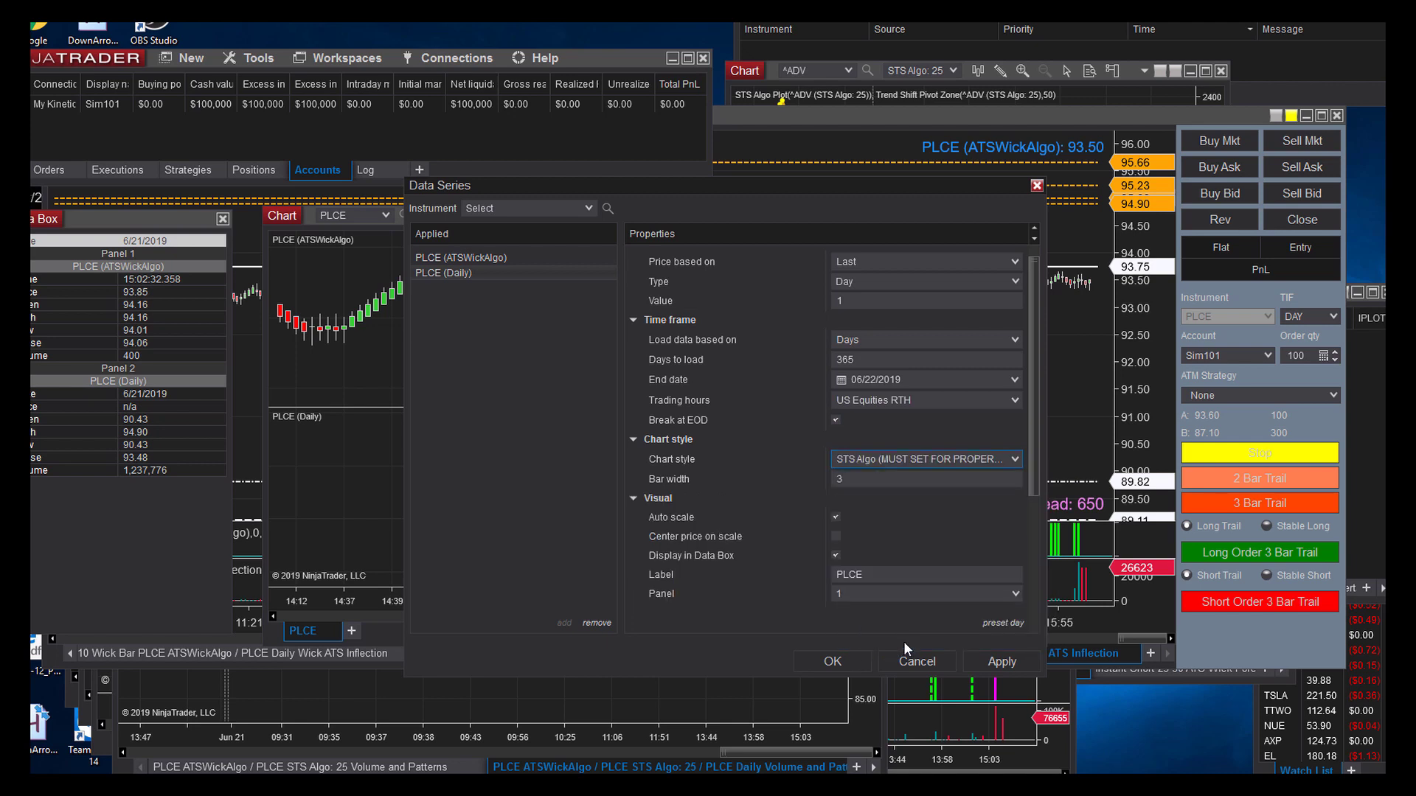
pyautogui.click(997, 659)
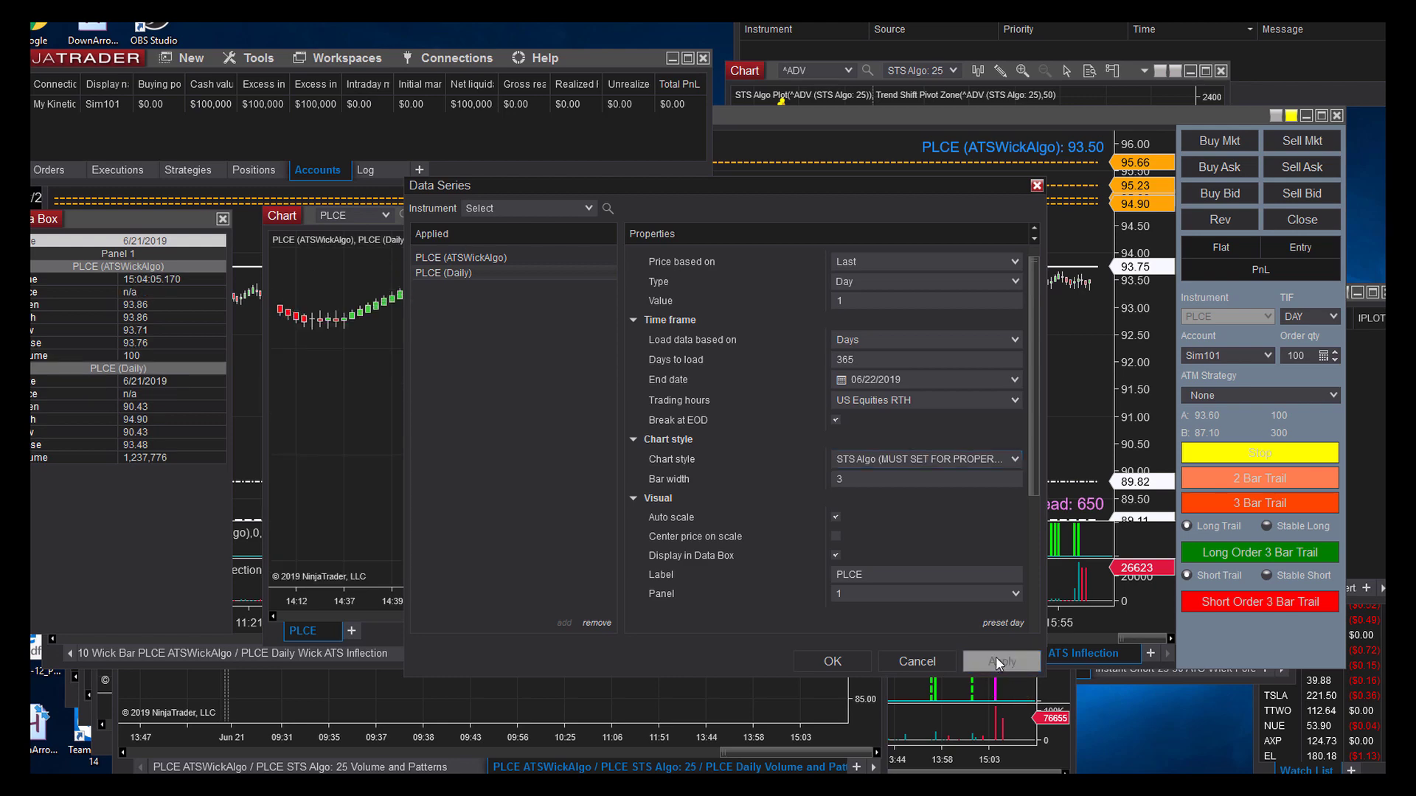
# - Turn off Auto scale and Display in Data Box for the PLCE Daily series, and apply the changes to the chart
pyautogui.moveTo(723, 183); pyautogui.dragTo(605, 240)
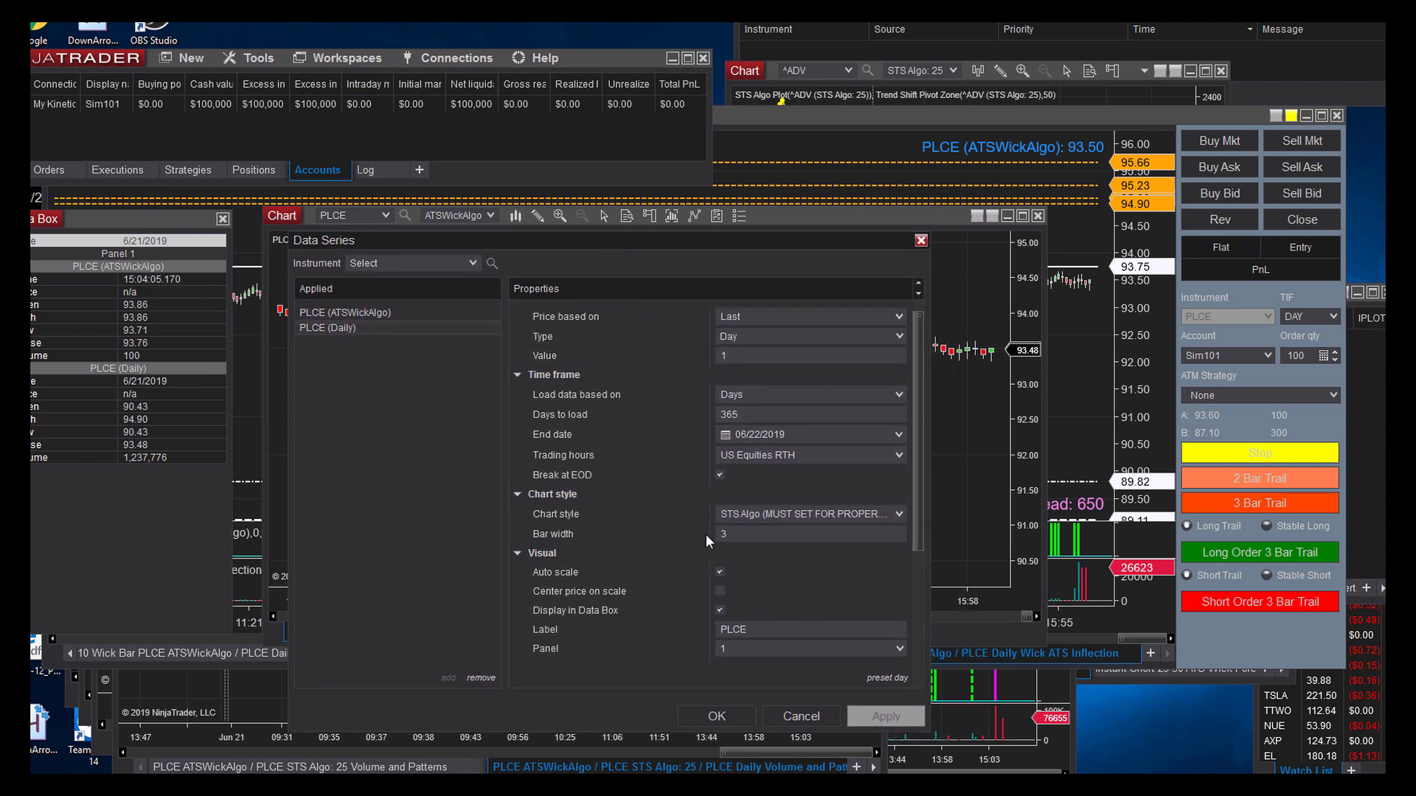
pyautogui.click(720, 572)
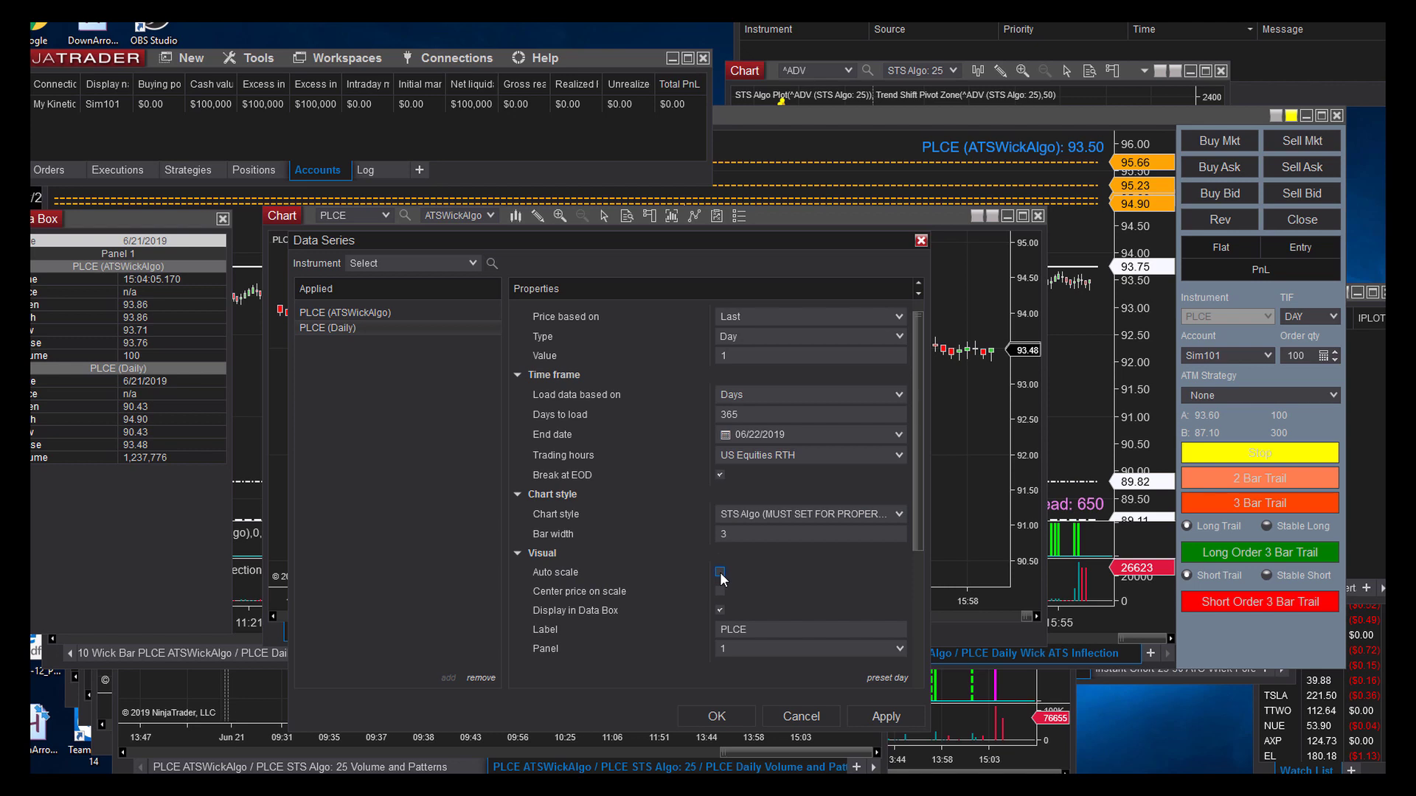
pyautogui.click(719, 611)
pyautogui.moveTo(680, 245); pyautogui.dragTo(746, 170)
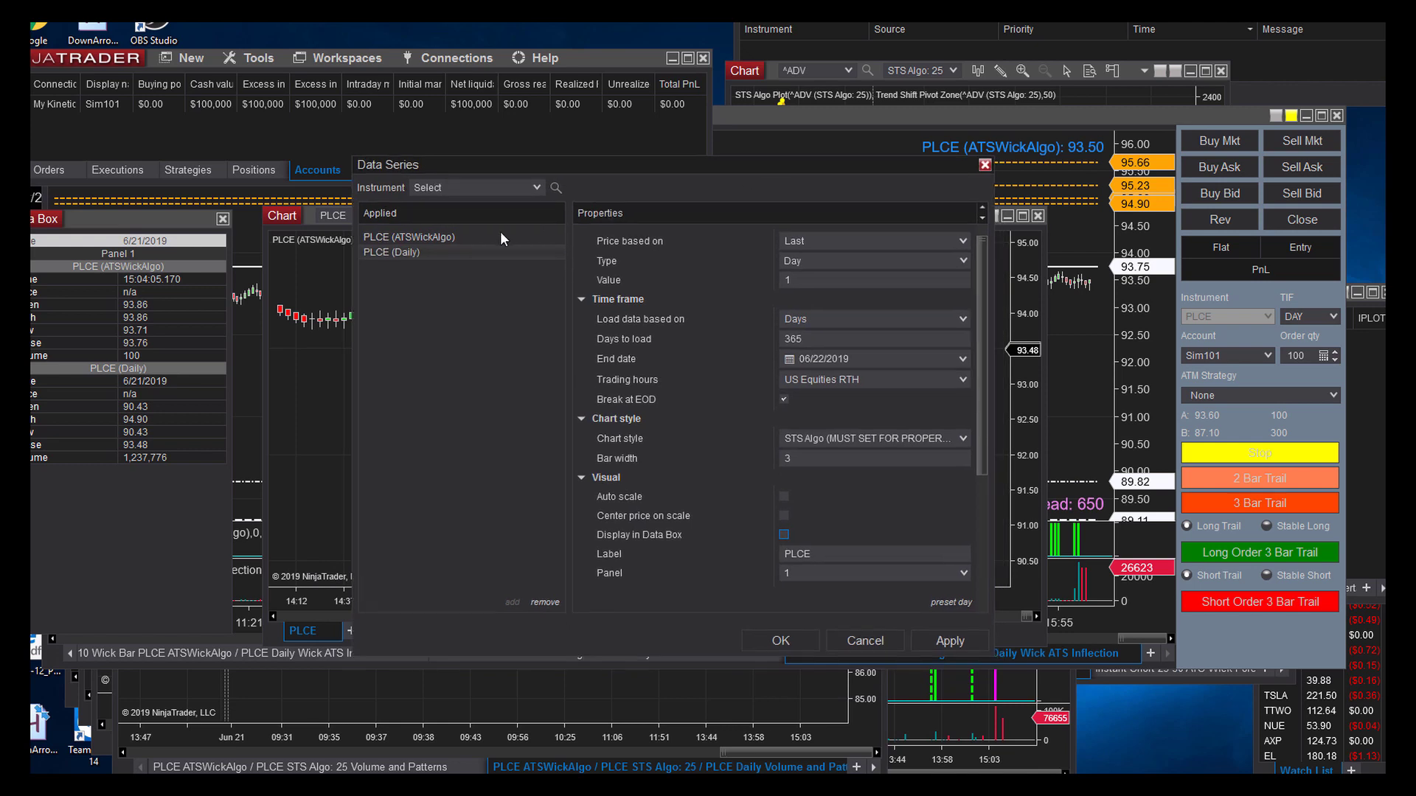
pyautogui.click(425, 239)
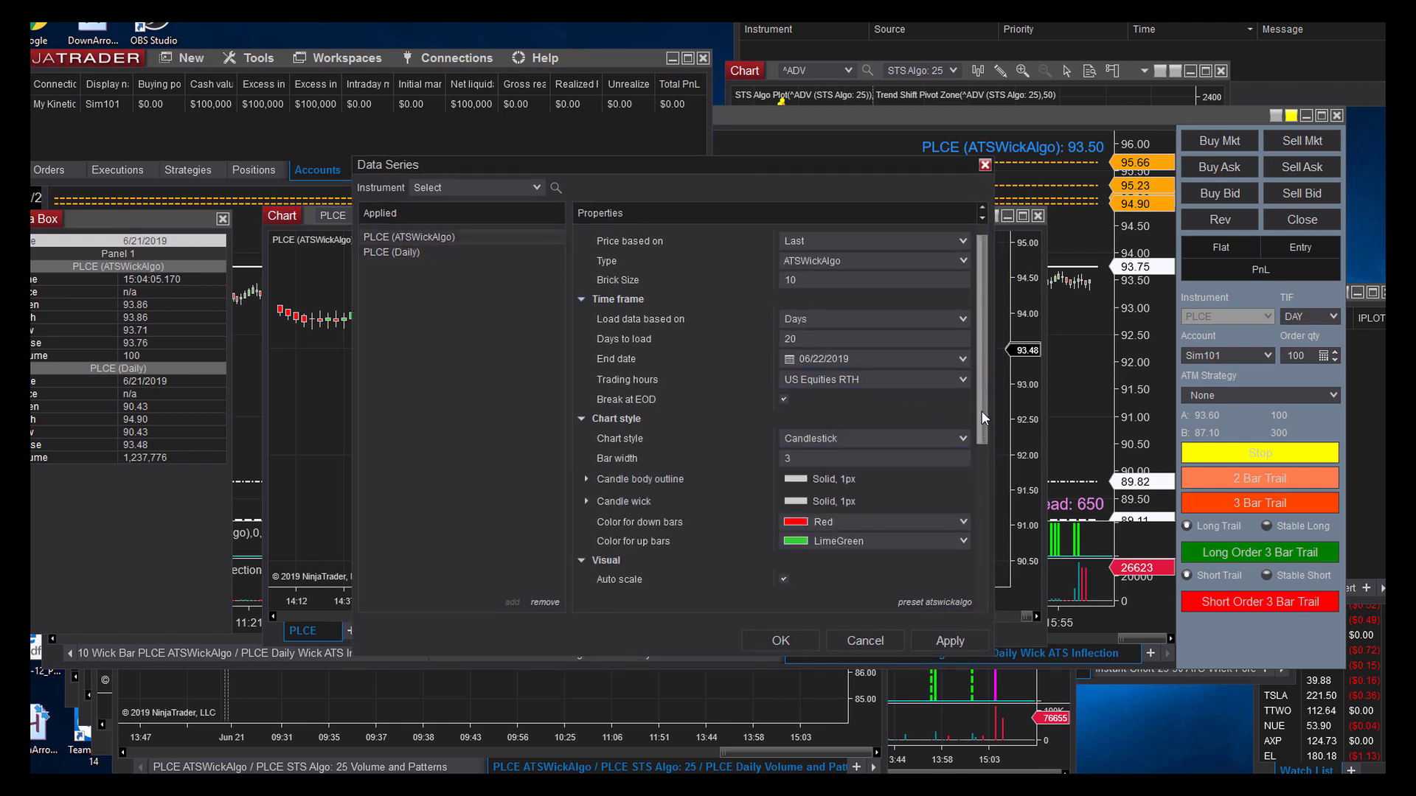
pyautogui.moveTo(984, 410); pyautogui.dragTo(984, 498)
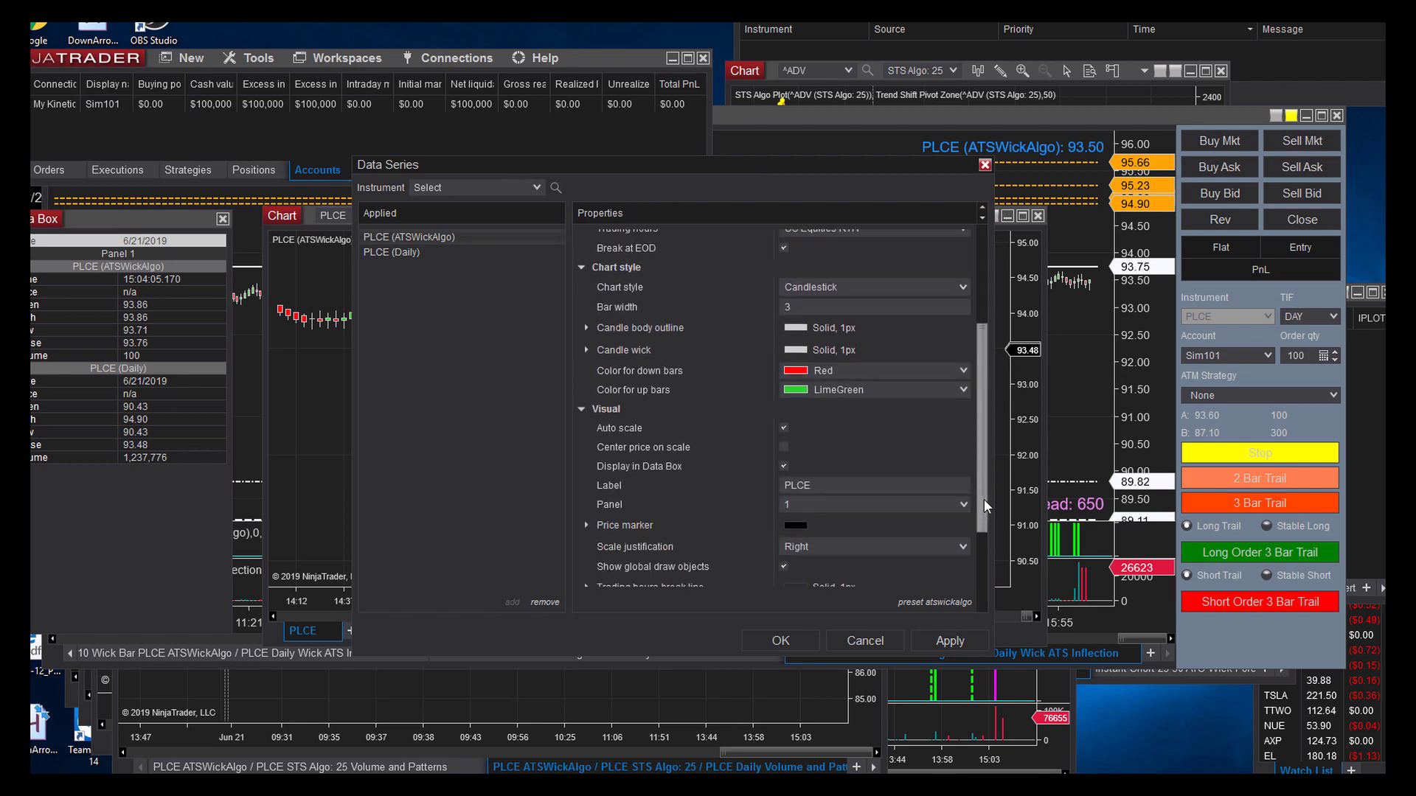
pyautogui.click(390, 252)
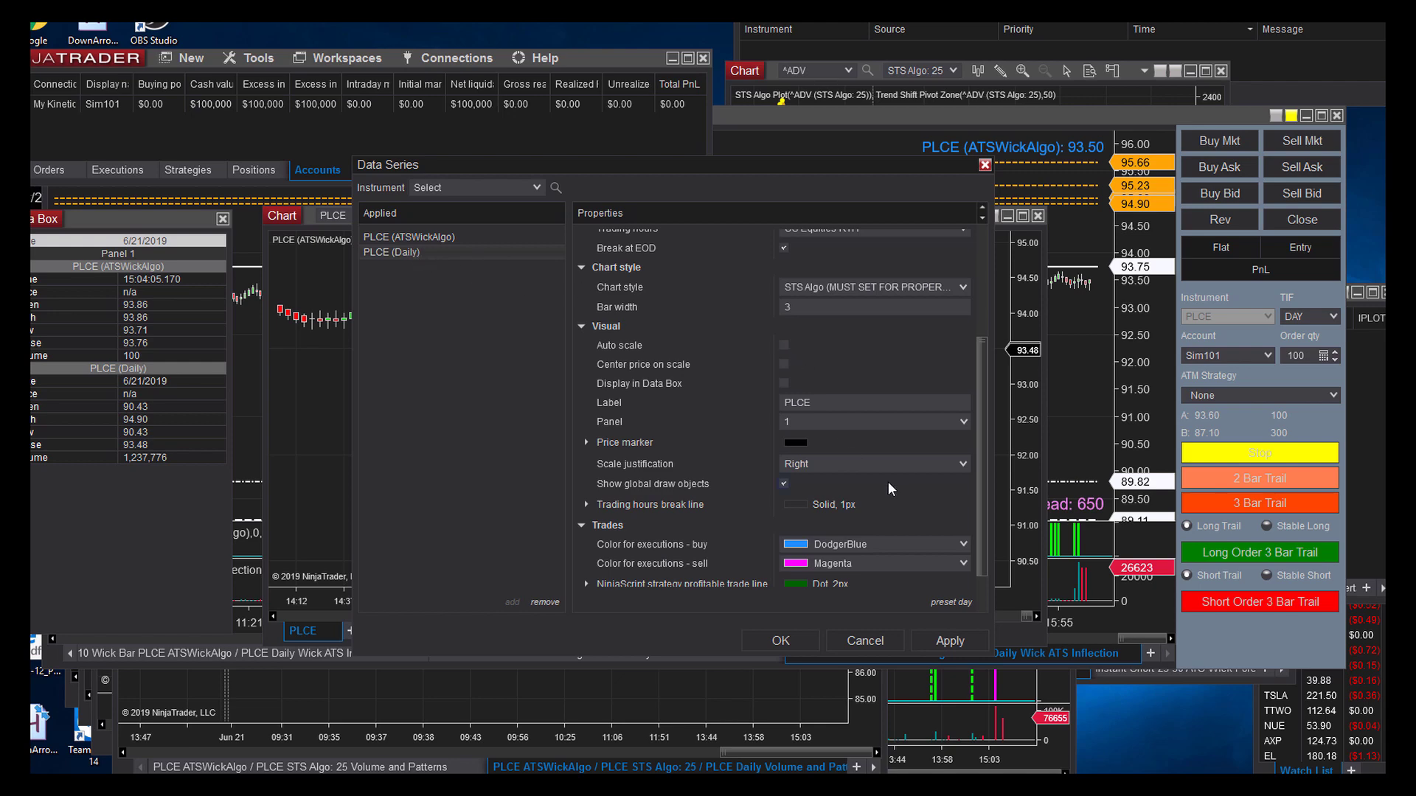
pyautogui.click(946, 641)
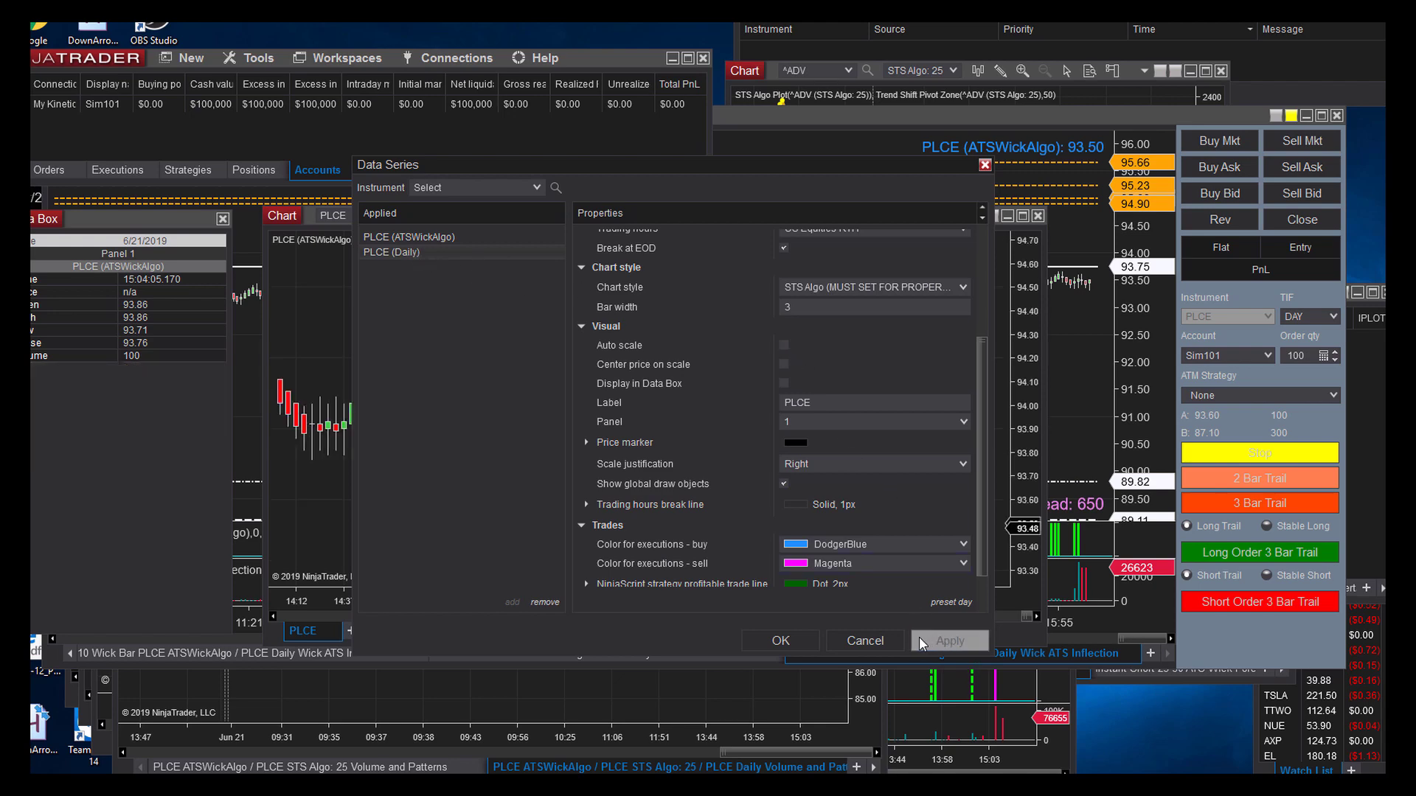
pyautogui.click(788, 639)
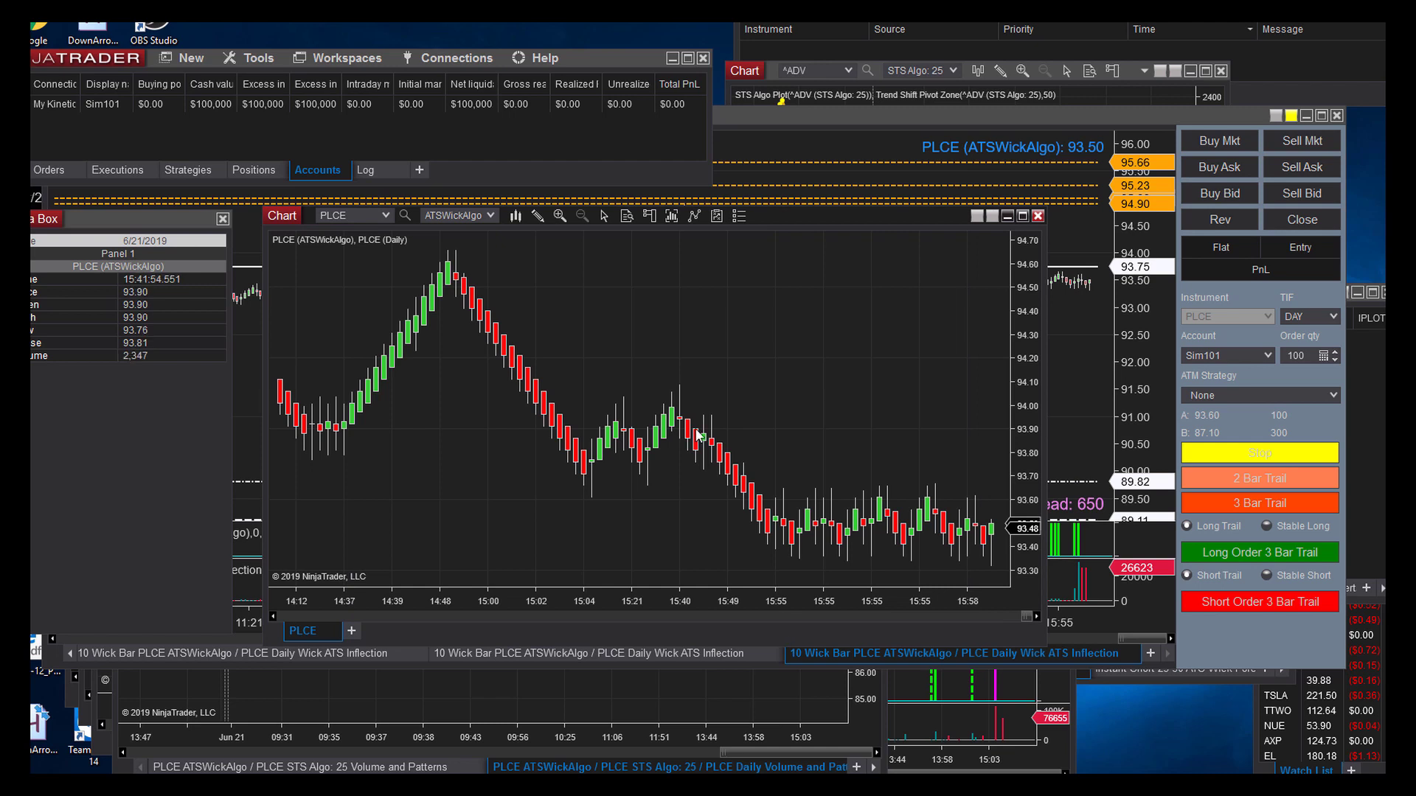
pyautogui.rightClick(648, 291)
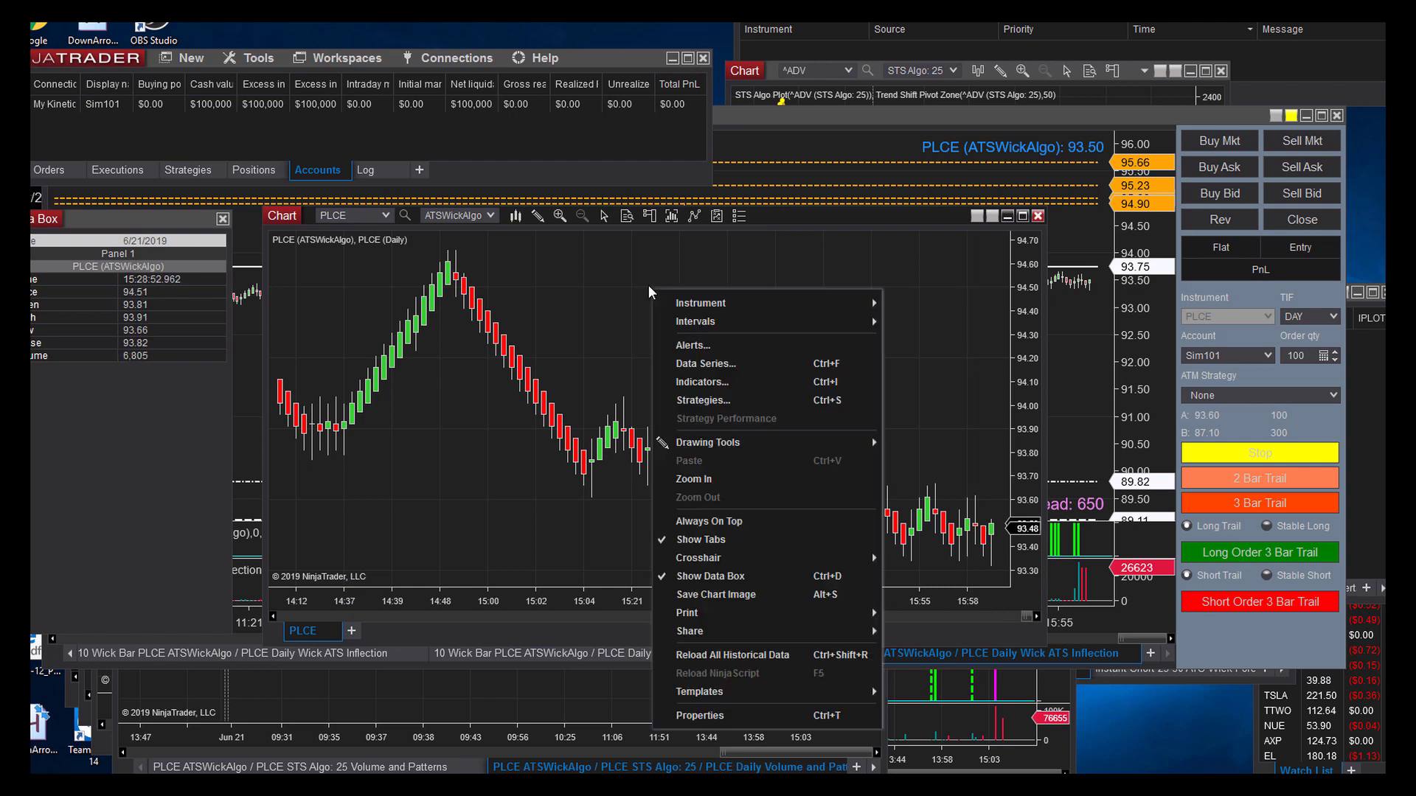
pyautogui.click(572, 272)
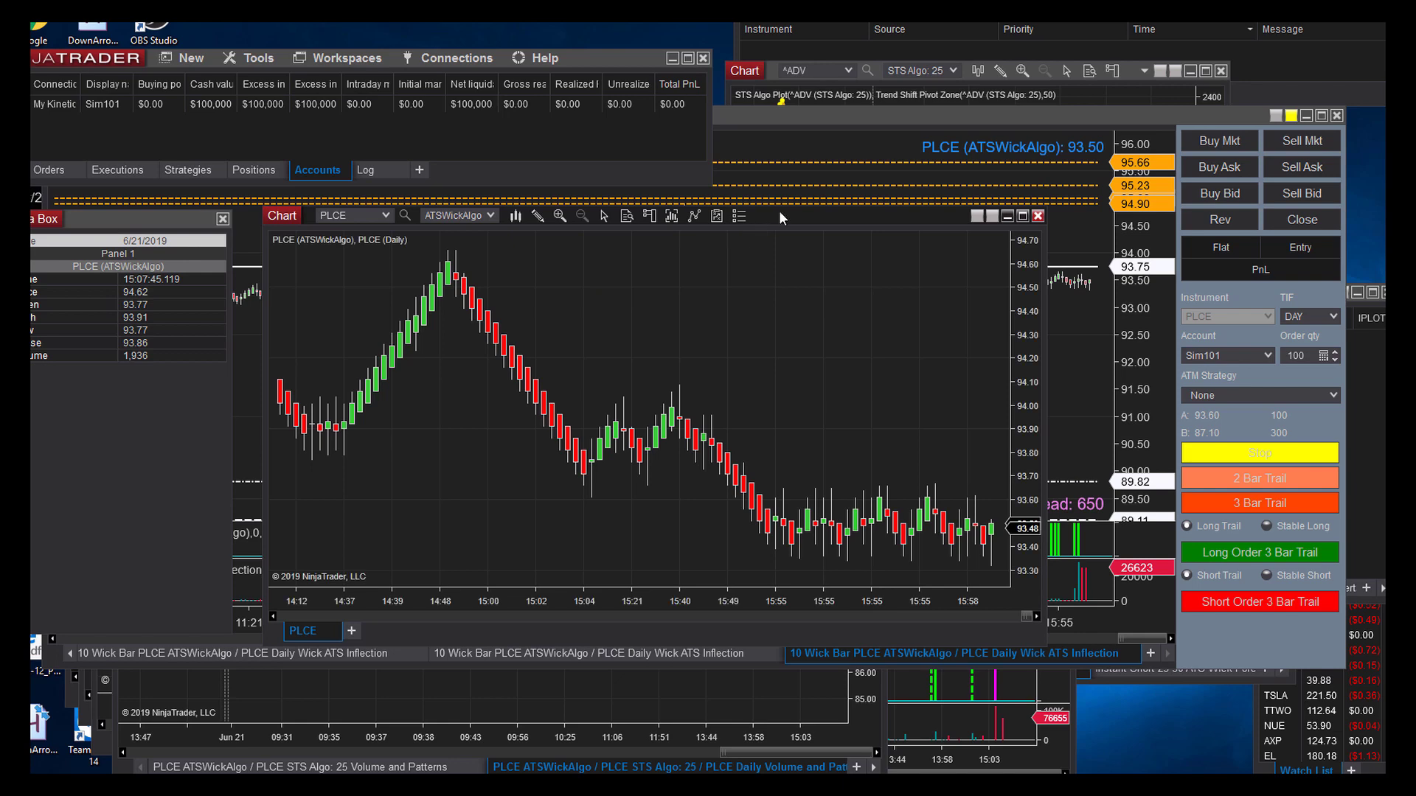
# - Move the new PLCE chart window aside and bring the existing 10 Wick Bar PLCE chart to the front
pyautogui.moveTo(778, 210); pyautogui.dragTo(954, 233)
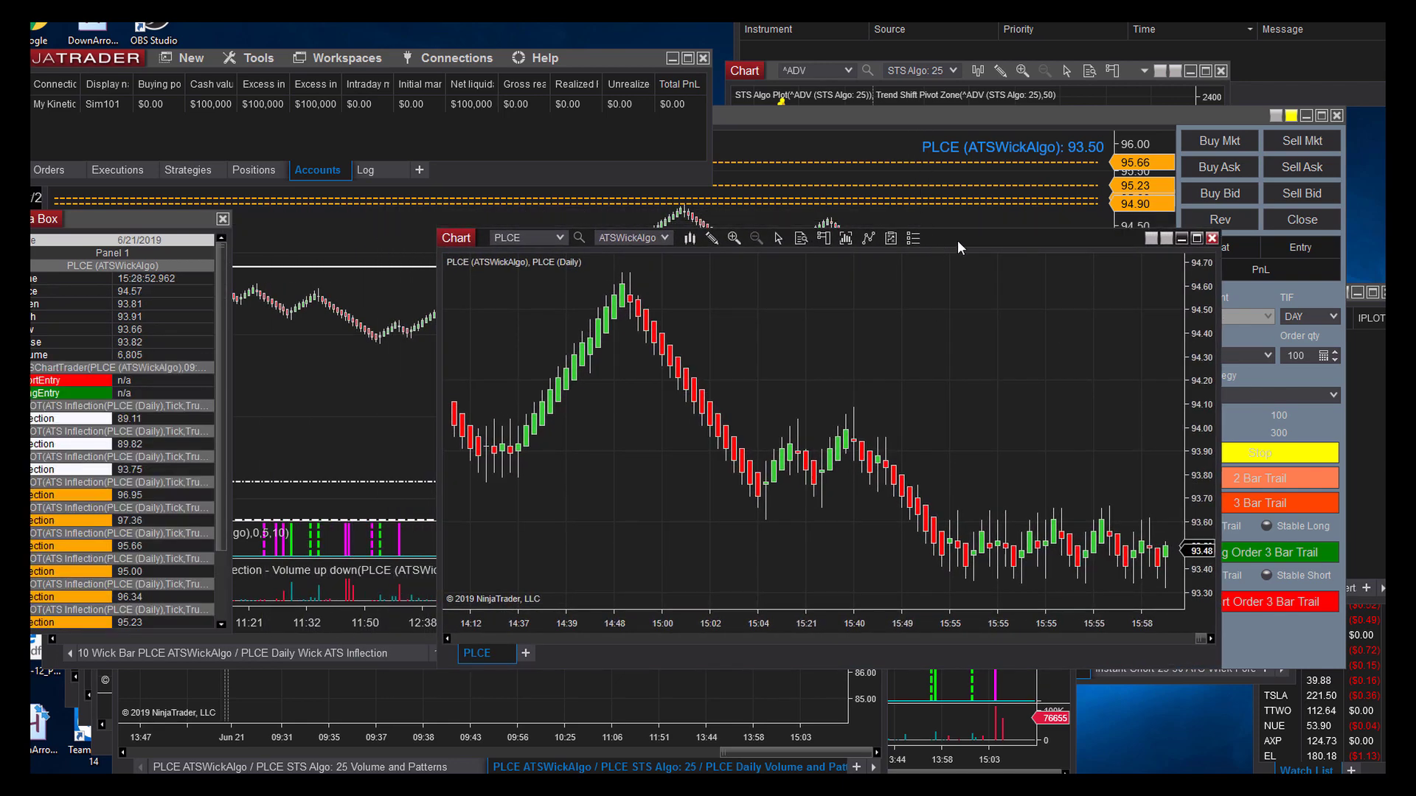
pyautogui.moveTo(957, 241); pyautogui.dragTo(1005, 235)
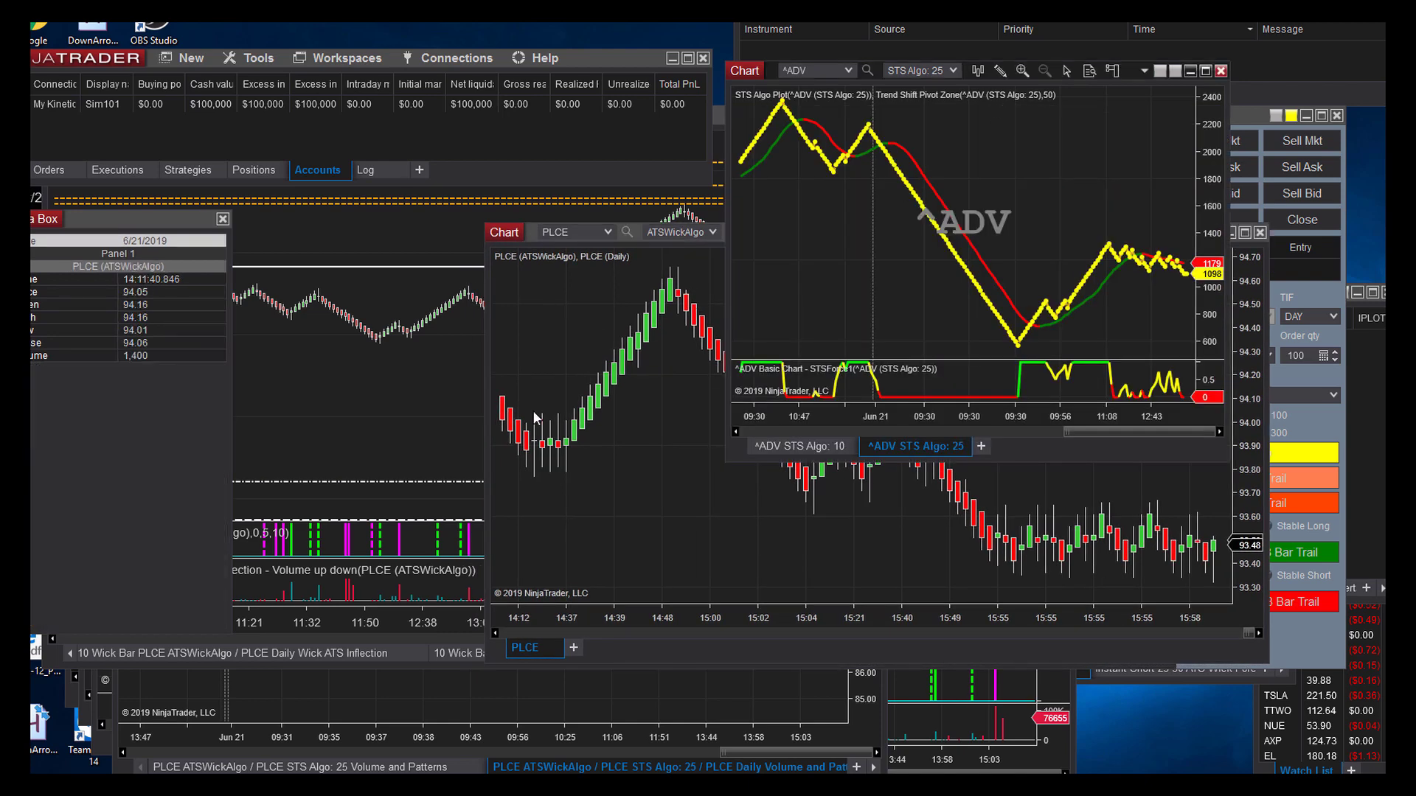
pyautogui.click(427, 369)
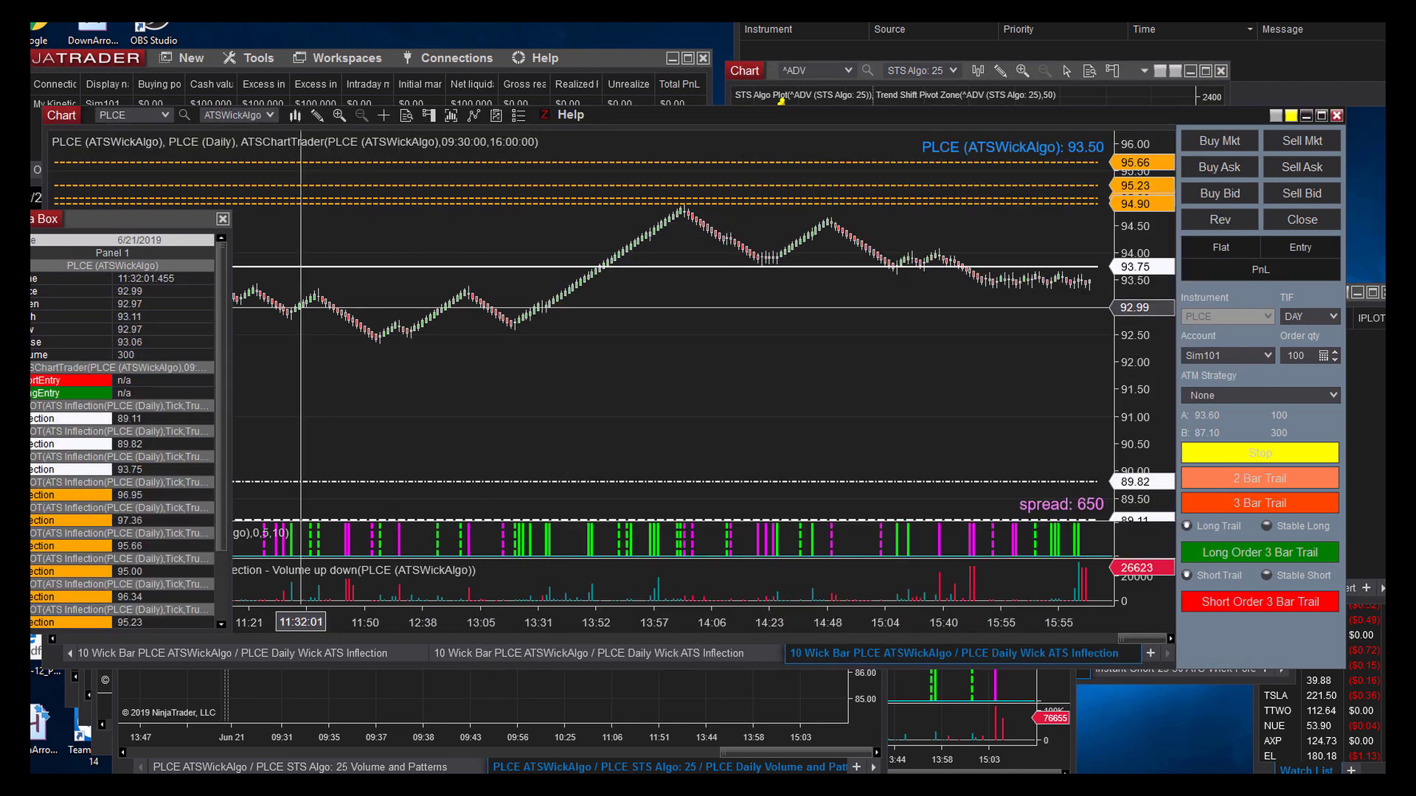
# - Move the Data Box away from the beginning of the 10 Wick Bar chart to uncover its indicator labels
pyautogui.moveTo(148, 226); pyautogui.dragTo(466, 171)
pyautogui.moveTo(528, 62); pyautogui.dragTo(528, 62)
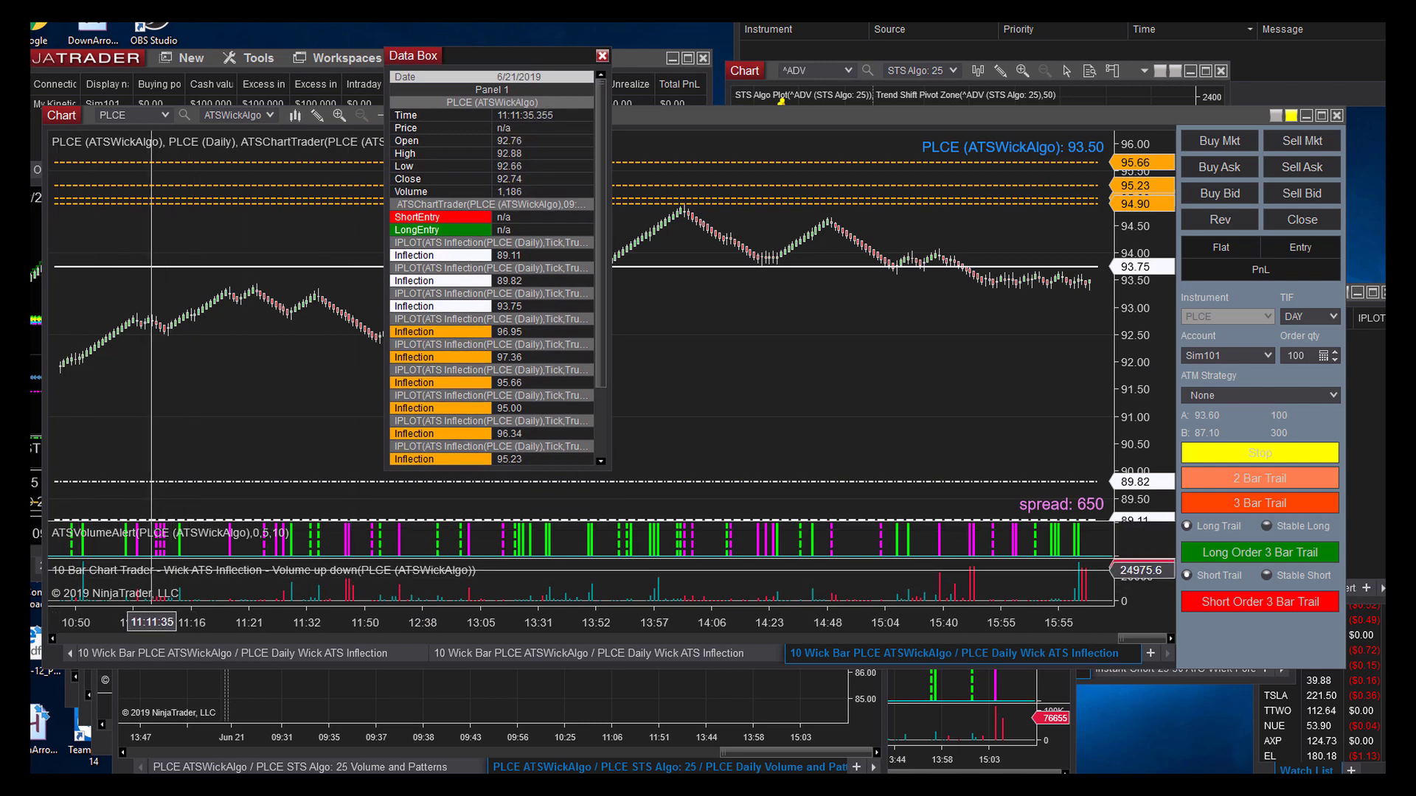
# - Move the Data Box and the 10 Wick Bar PLCE chart aside, and bring the new PLCE chart to the front beside the Data Box
pyautogui.moveTo(497, 70); pyautogui.dragTo(253, 212)
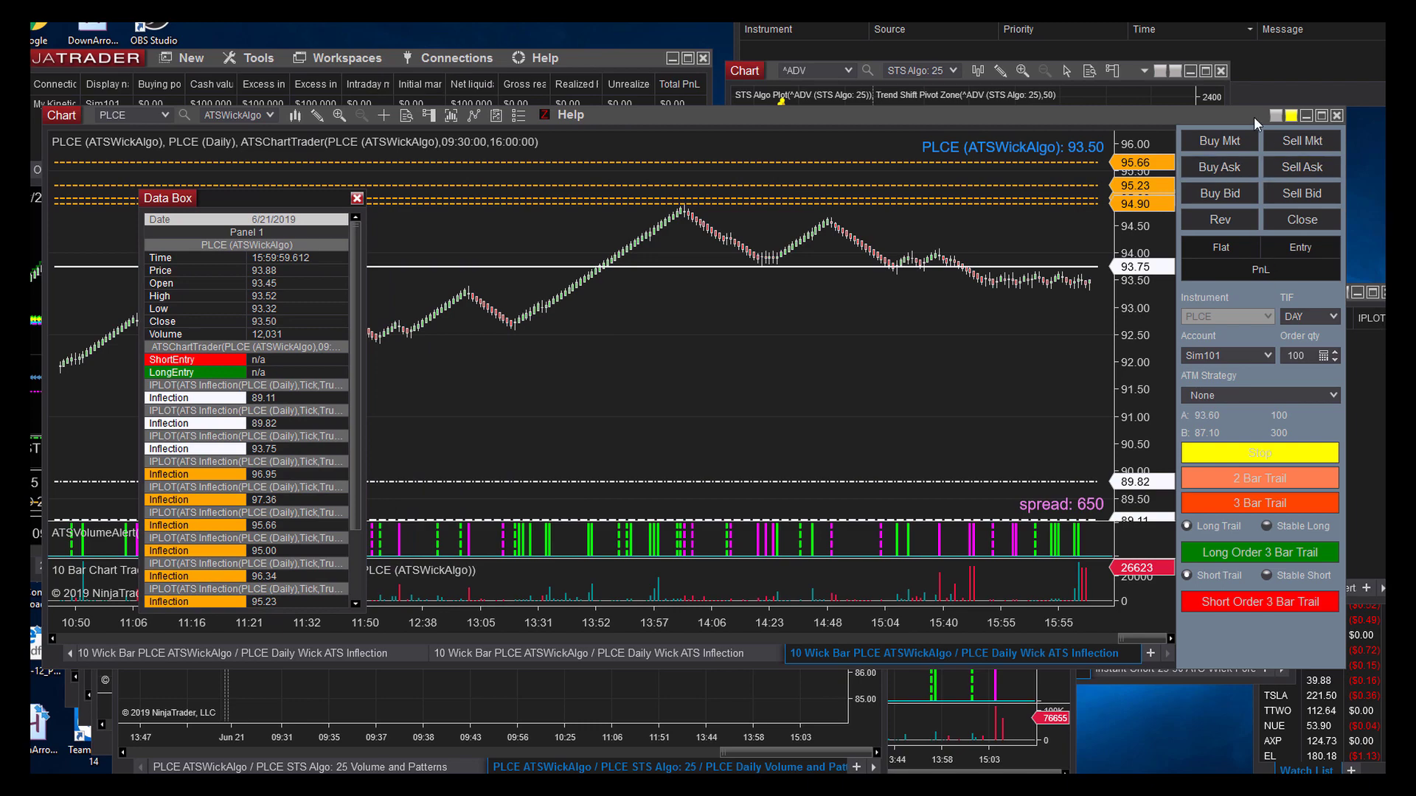
pyautogui.moveTo(1232, 114); pyautogui.dragTo(1235, 66)
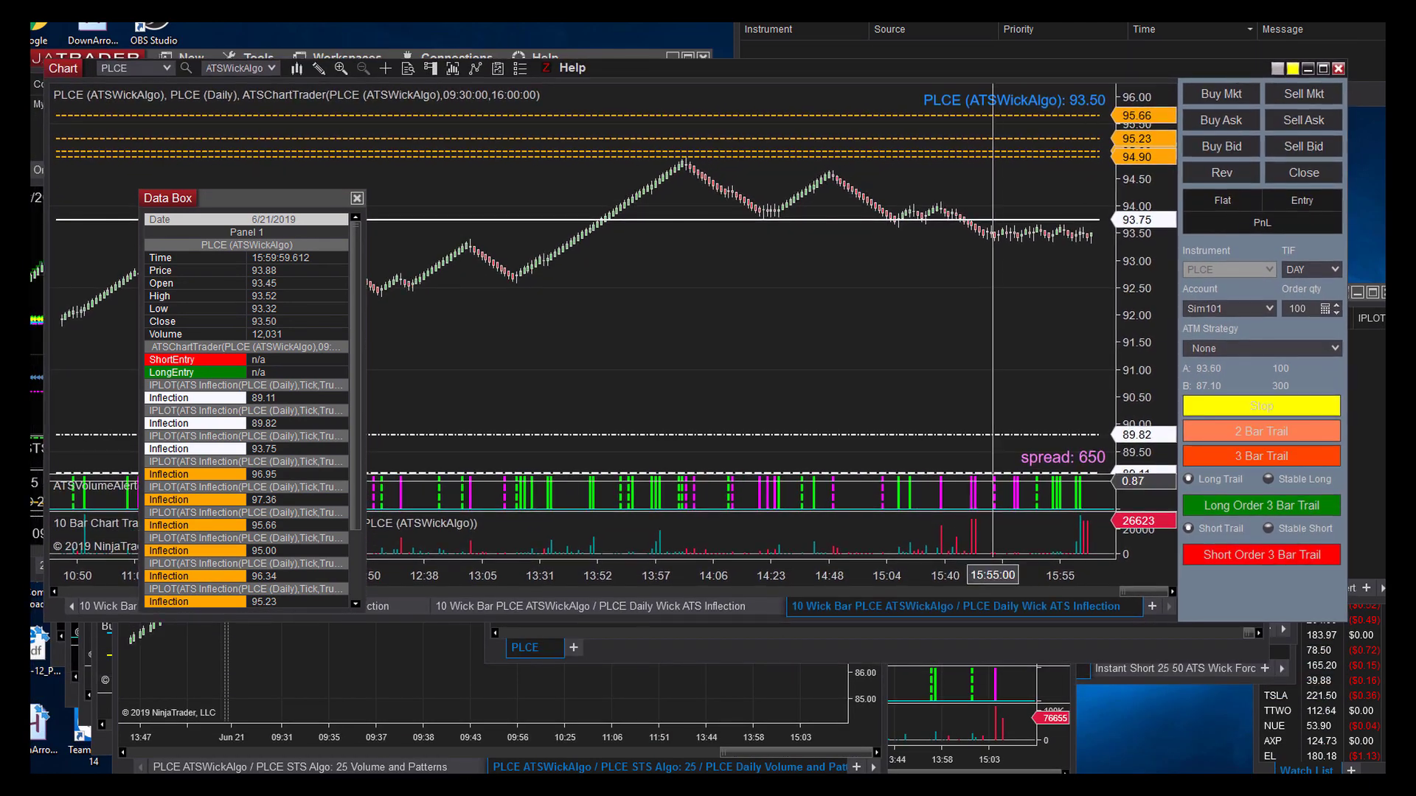
pyautogui.click(923, 631)
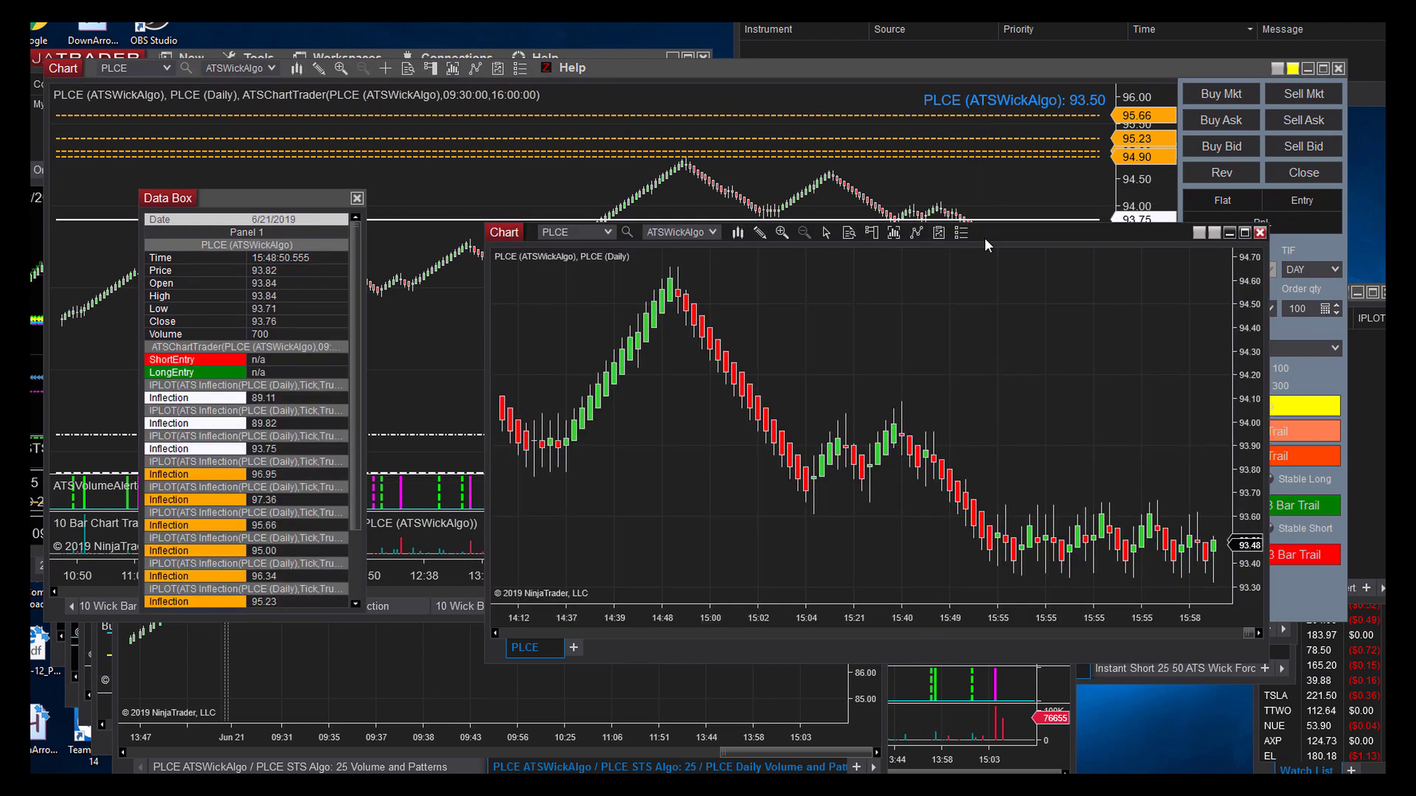
pyautogui.moveTo(988, 233); pyautogui.dragTo(892, 202)
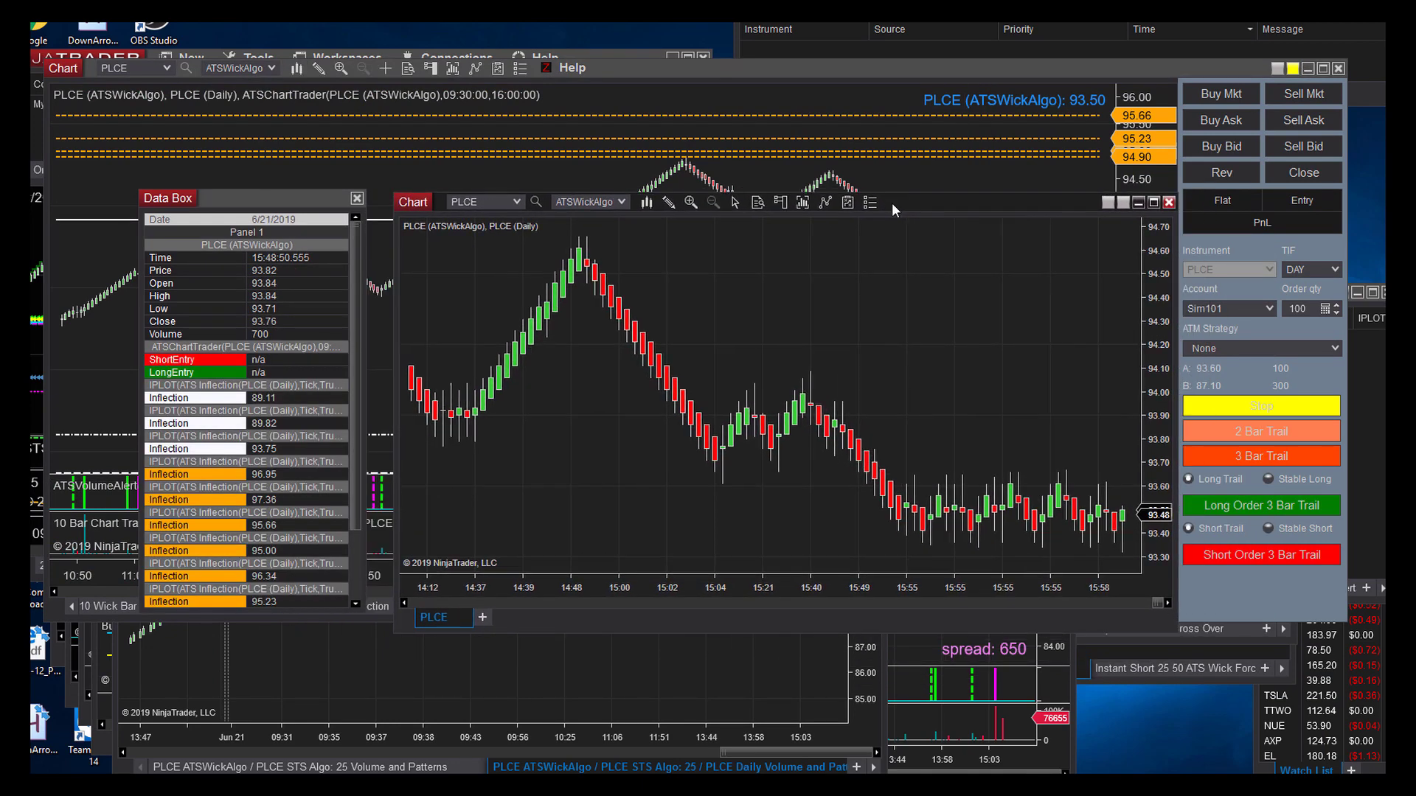
# - Load the 10 Bar Chart Trader WickATSInflection template from the ATSBackUps folder onto the new PLCE chart, and reposition the chart window
pyautogui.rightClick(812, 325)
pyautogui.moveTo(885, 737)
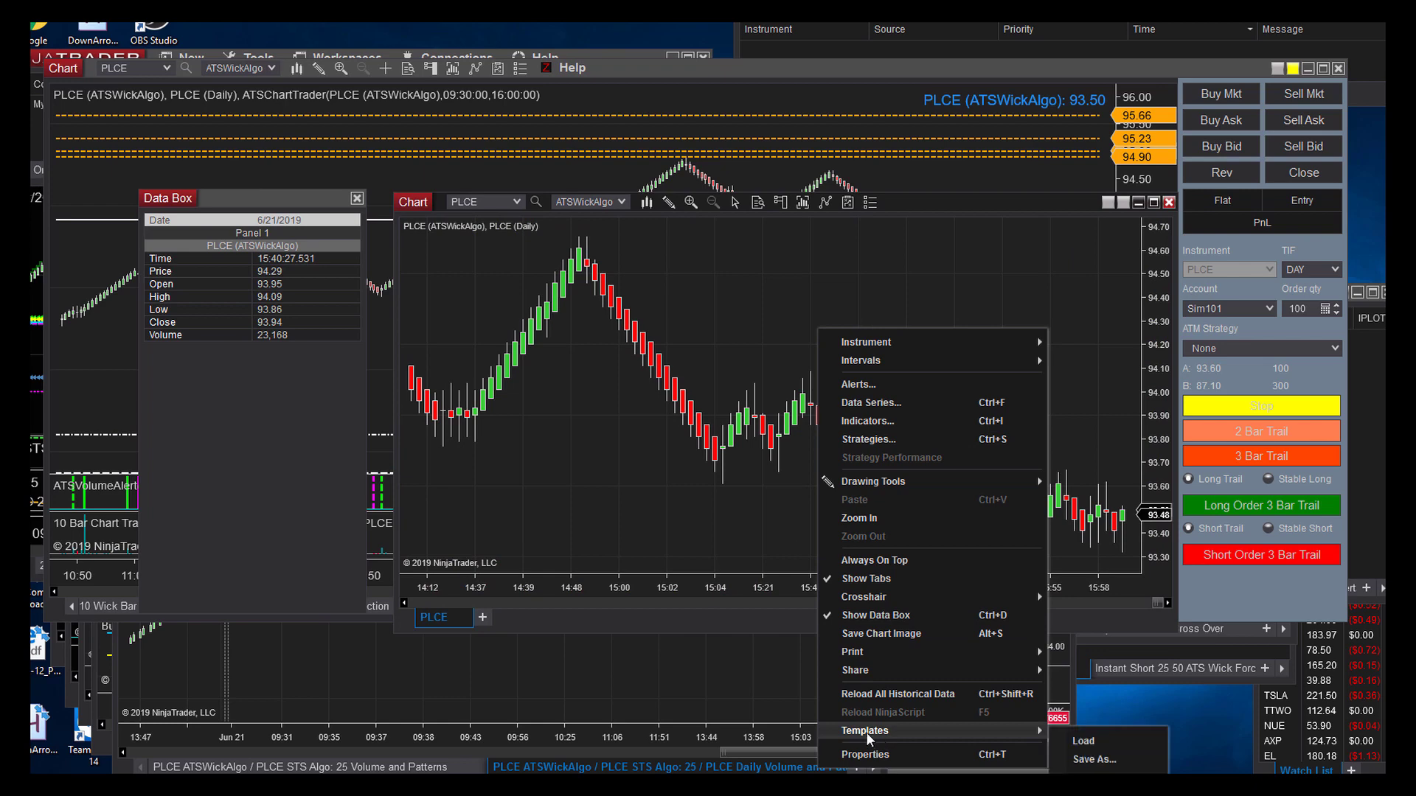
pyautogui.click(1078, 741)
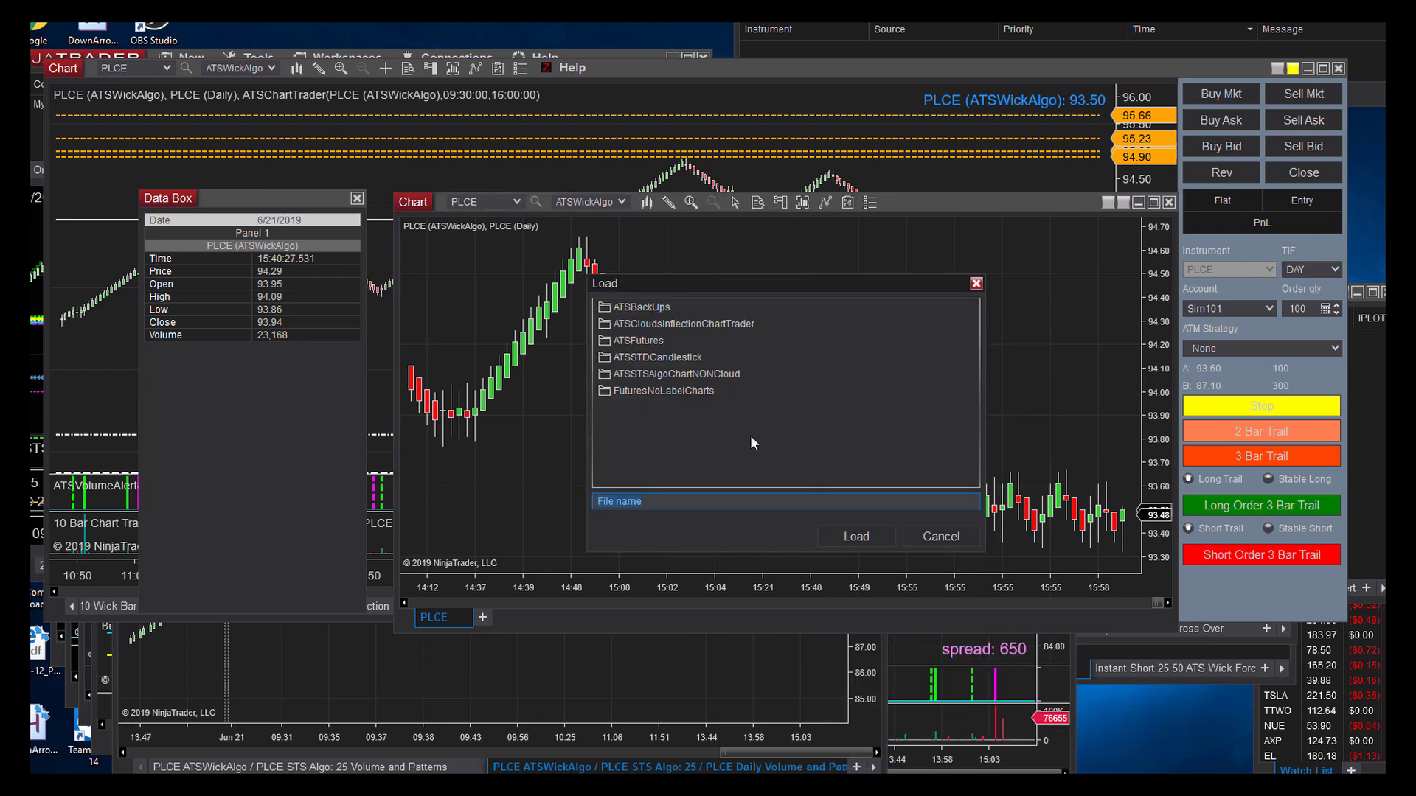
pyautogui.doubleClick(660, 308)
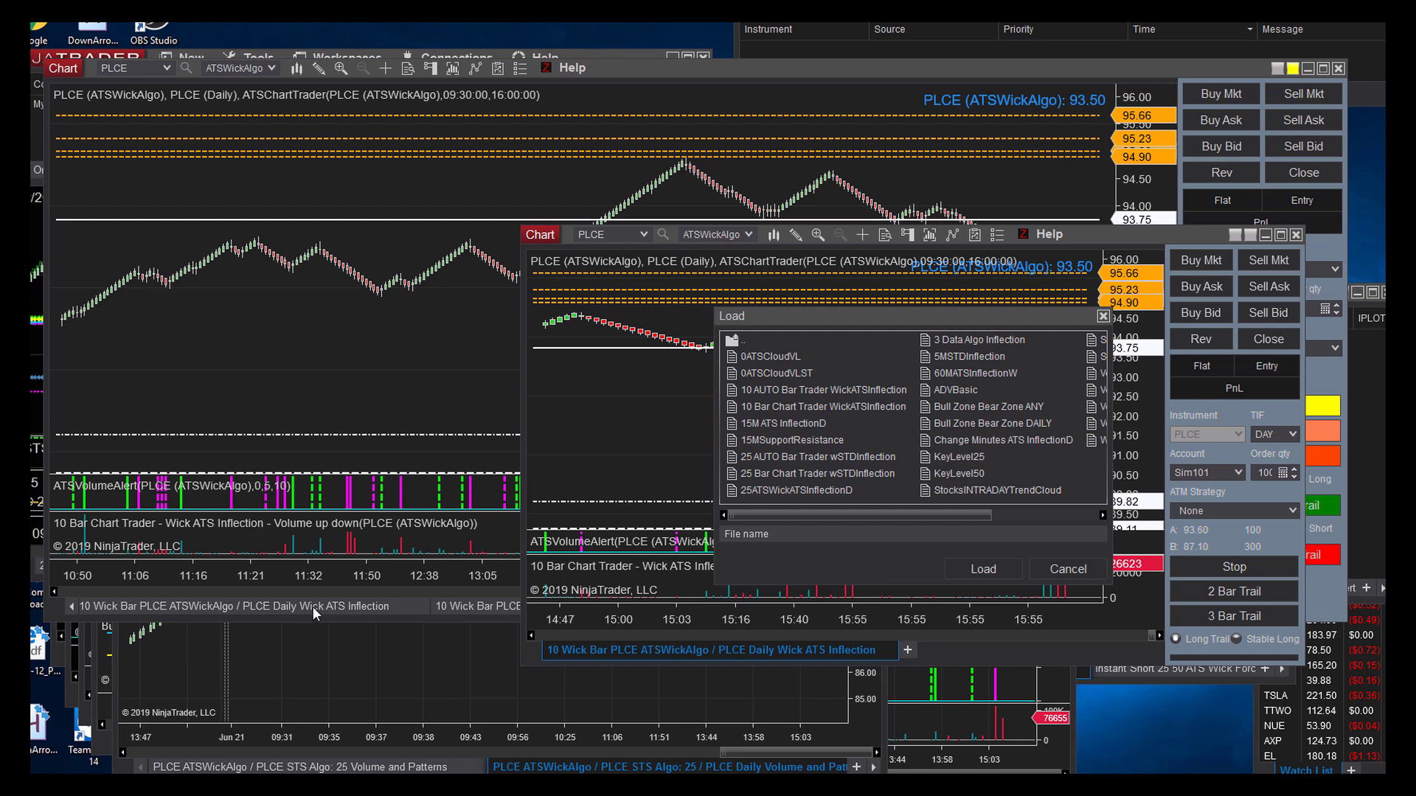
pyautogui.click(983, 571)
pyautogui.click(1029, 475)
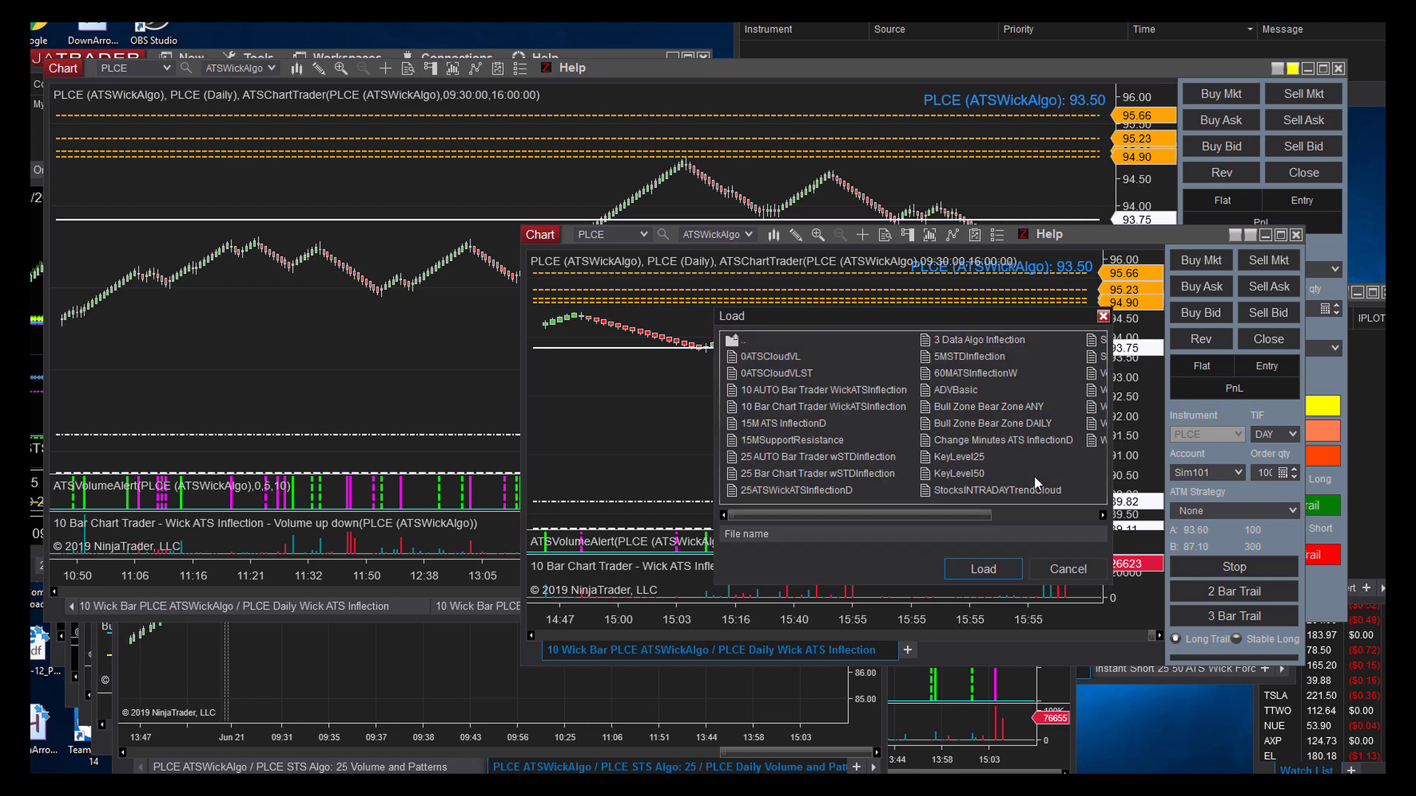
pyautogui.click(759, 407)
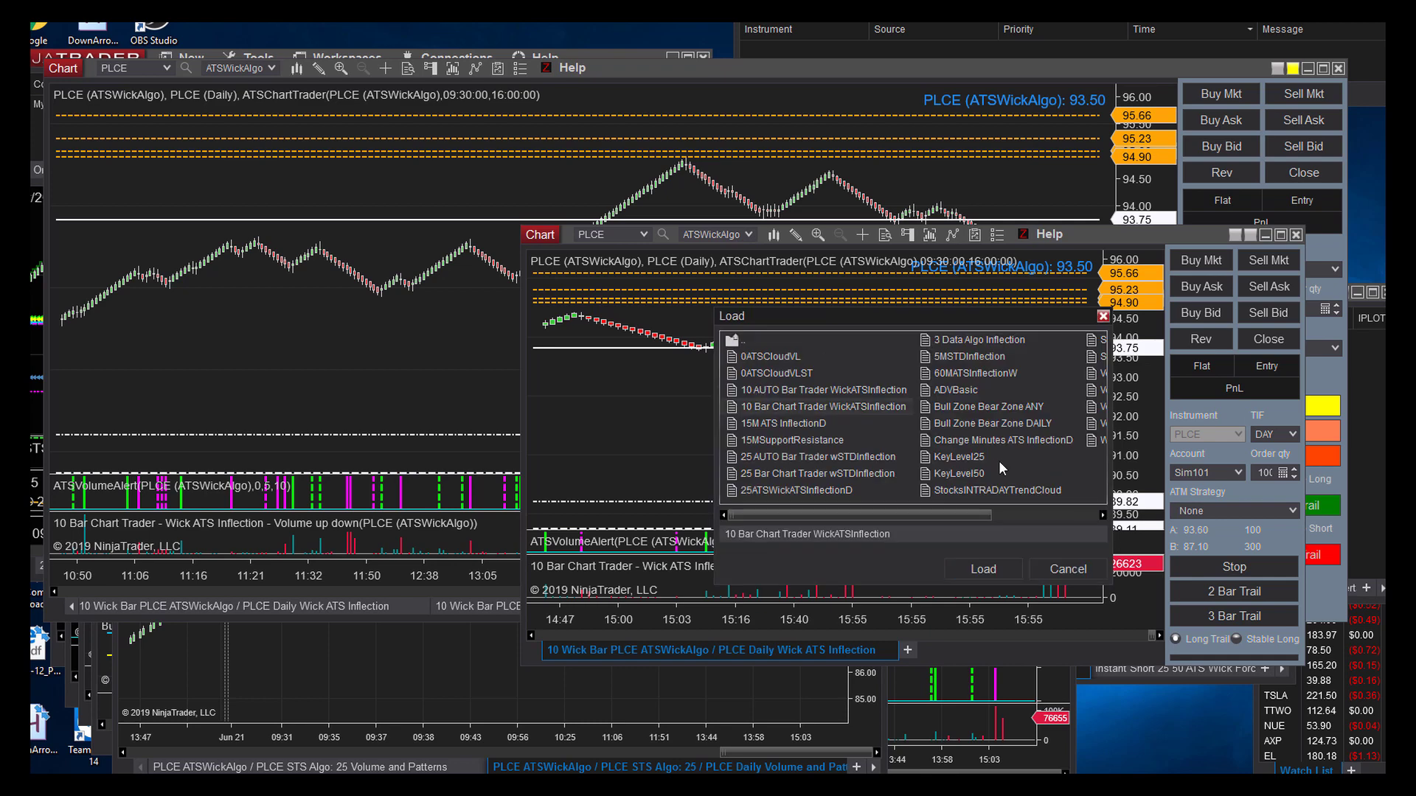
pyautogui.click(990, 572)
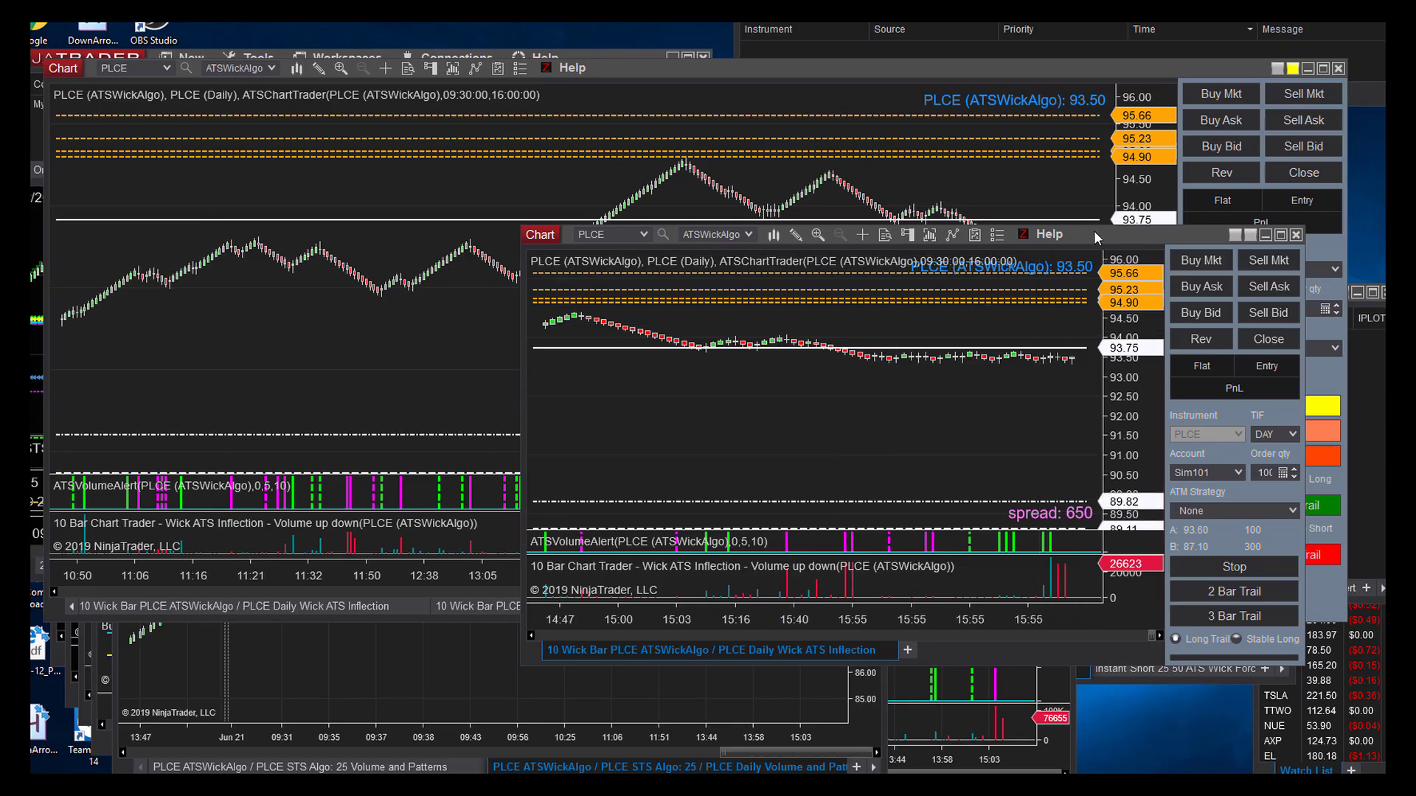
pyautogui.moveTo(1096, 237); pyautogui.dragTo(910, 256)
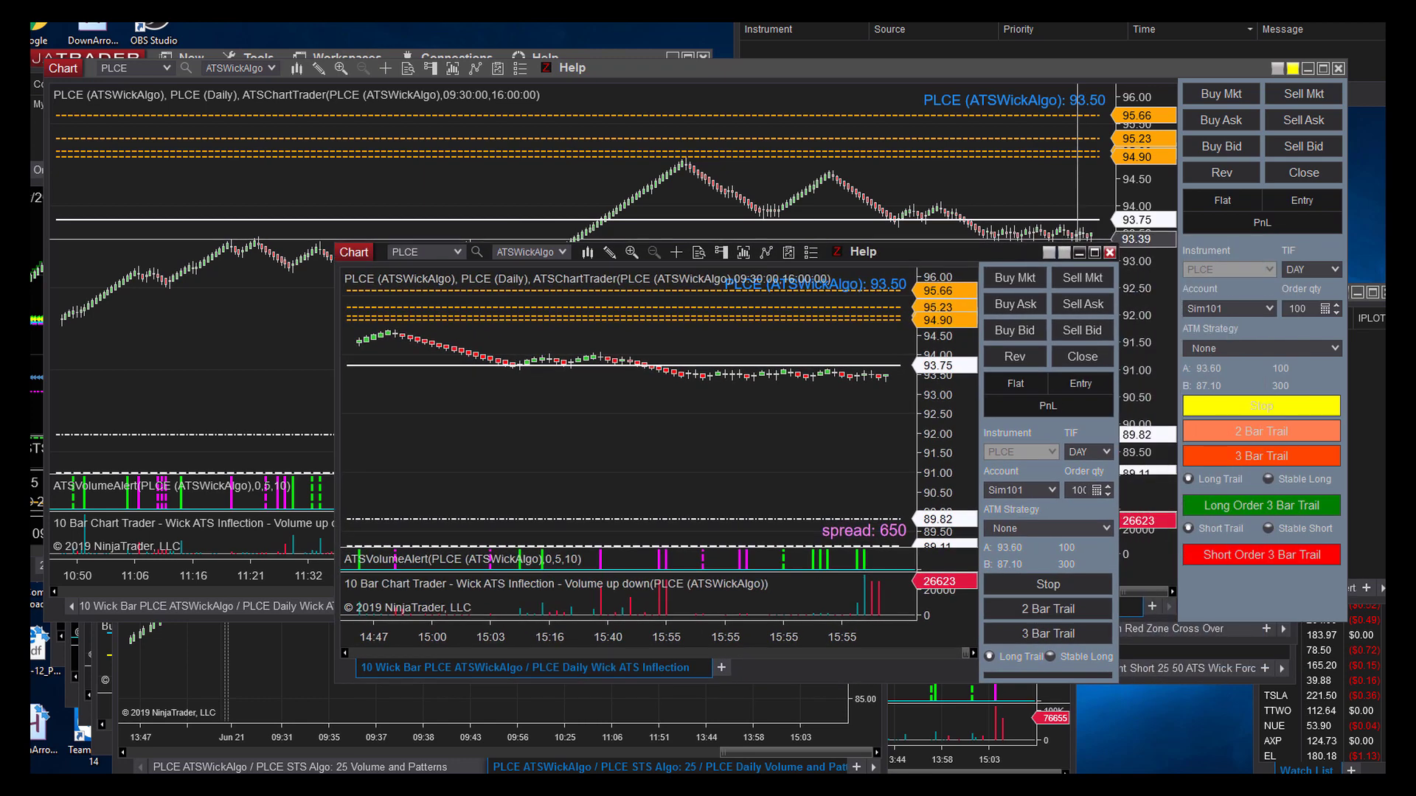